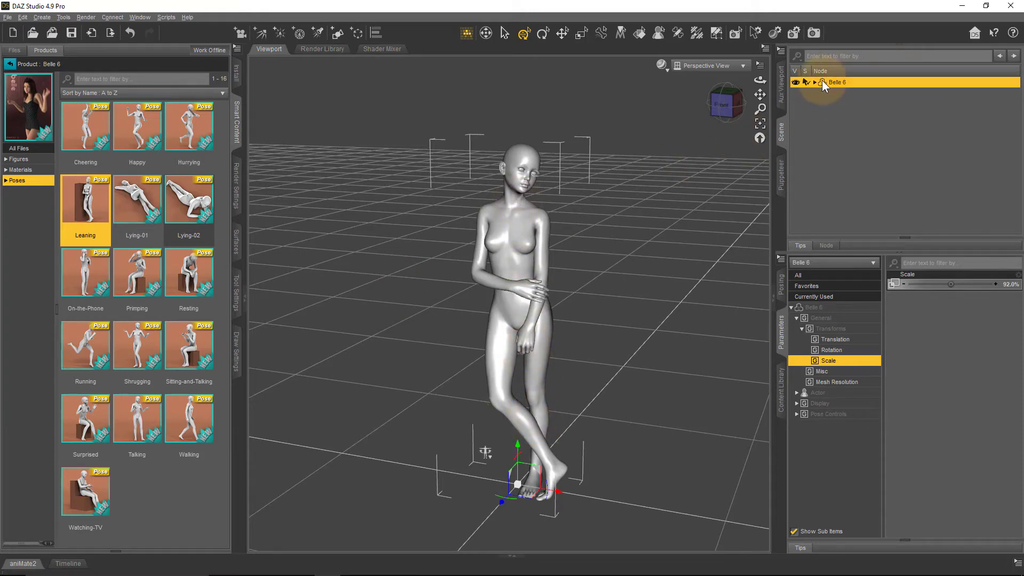
- Show Belle 6's surface list, Cornea through Torso, with its shader values
{"action": "left_click", "coordinate": [237, 261]}
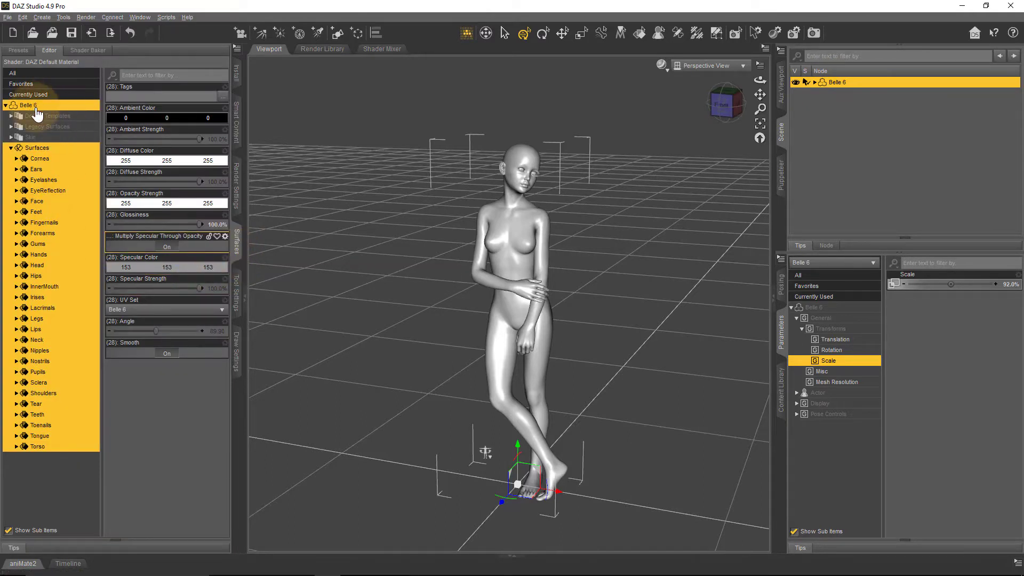
{"action": "left_click", "coordinate": [43, 148]}
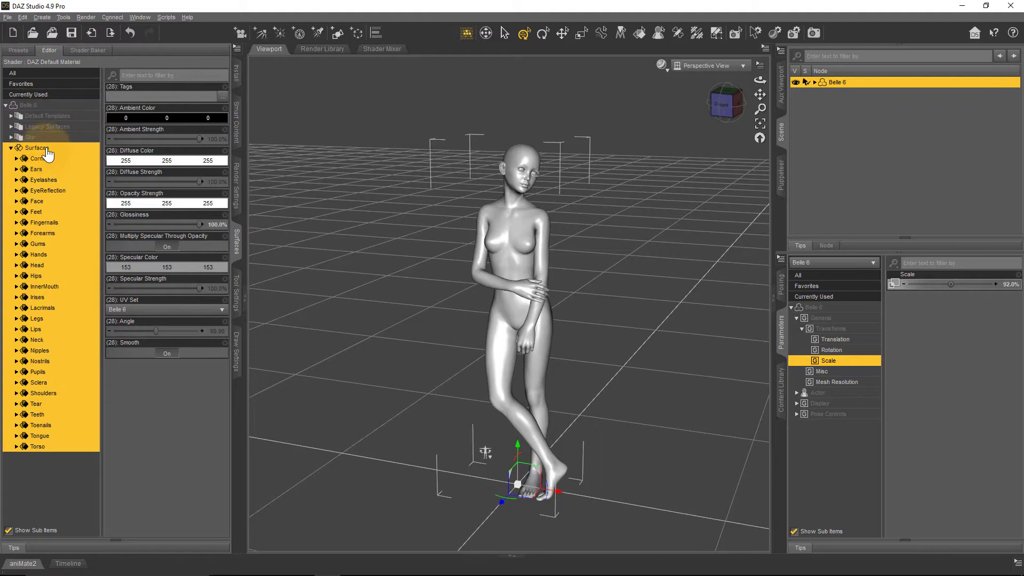
{"action": "left_click", "coordinate": [27, 105]}
{"action": "left_click", "coordinate": [11, 148]}
{"action": "left_click", "coordinate": [11, 149]}
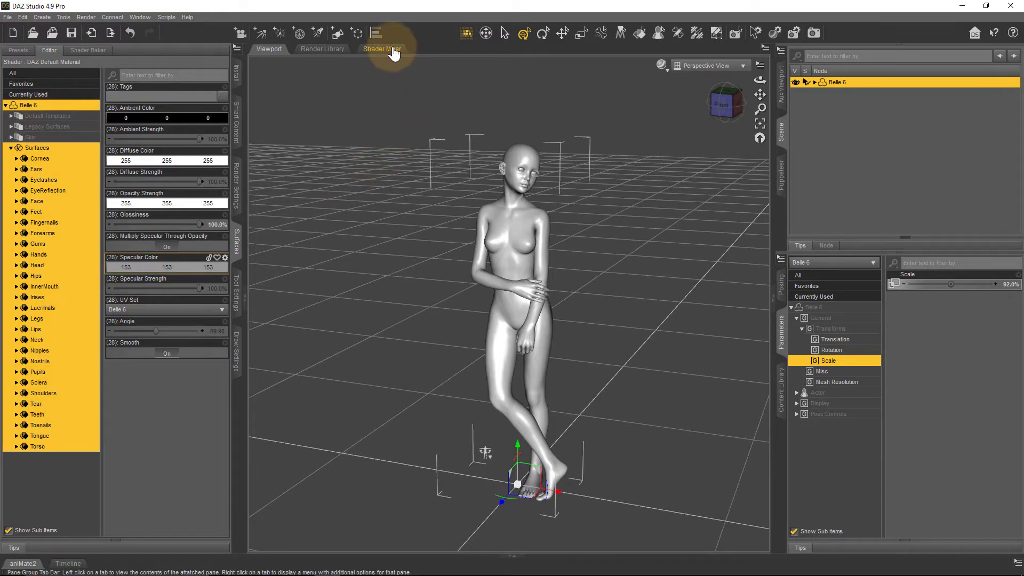
- Open Shader Mixer from Window > Panes, apply its DS Default Material network, then return to the viewport
{"action": "left_click", "coordinate": [138, 16]}
{"action": "mouse_move", "coordinate": [155, 30]}
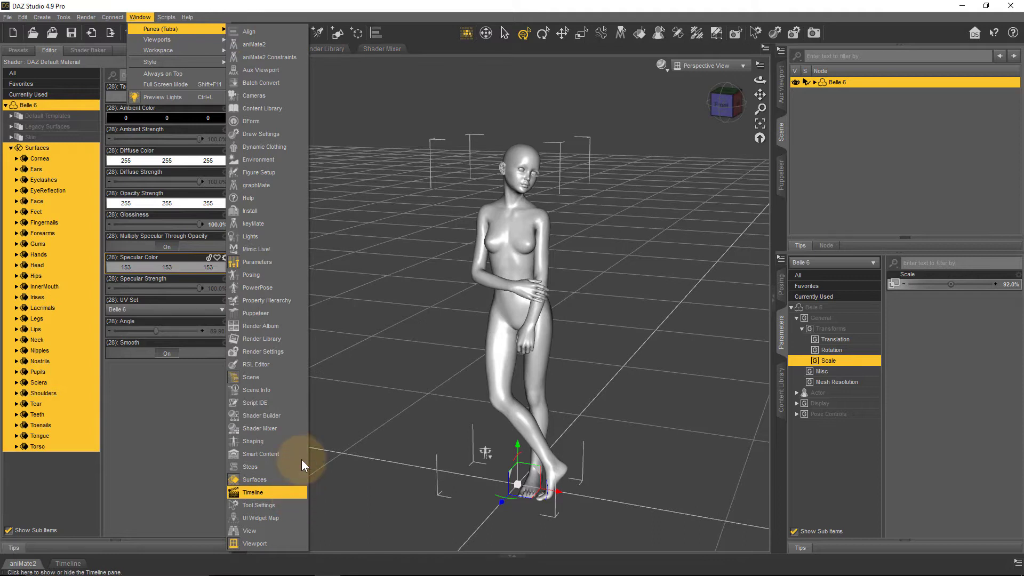
{"action": "left_click", "coordinate": [383, 50]}
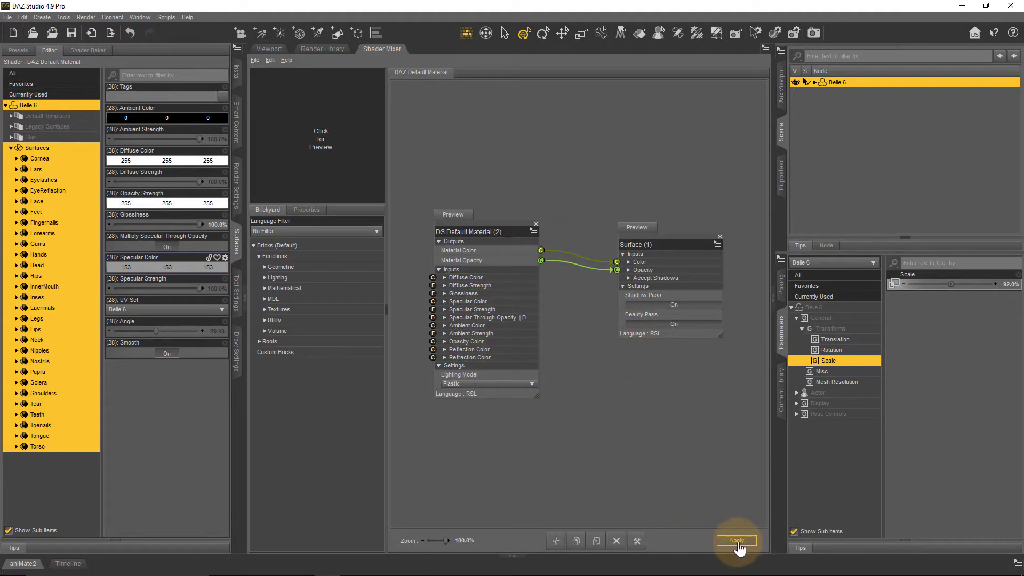
{"action": "left_click", "coordinate": [738, 543]}
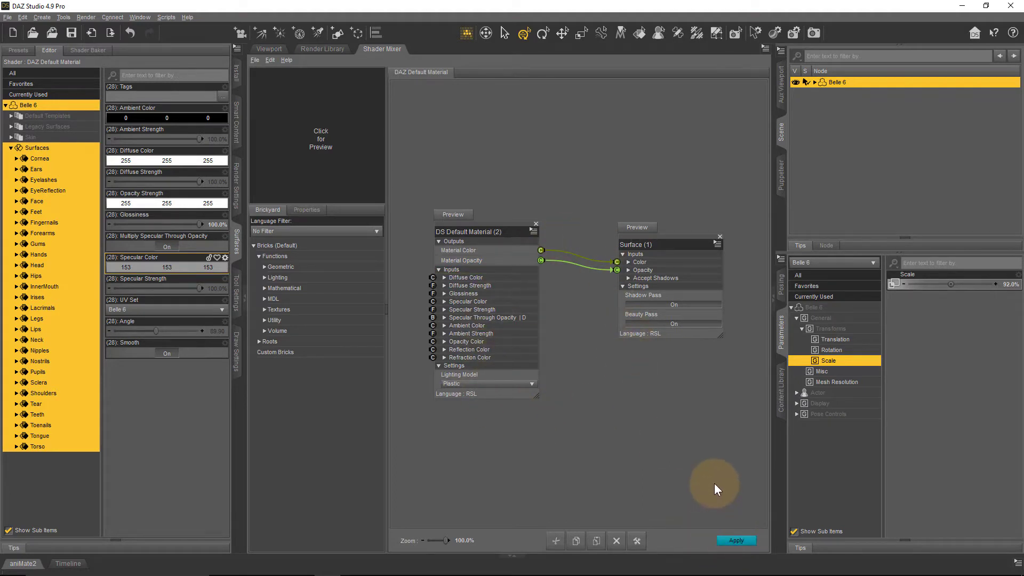
{"action": "left_click", "coordinate": [269, 49]}
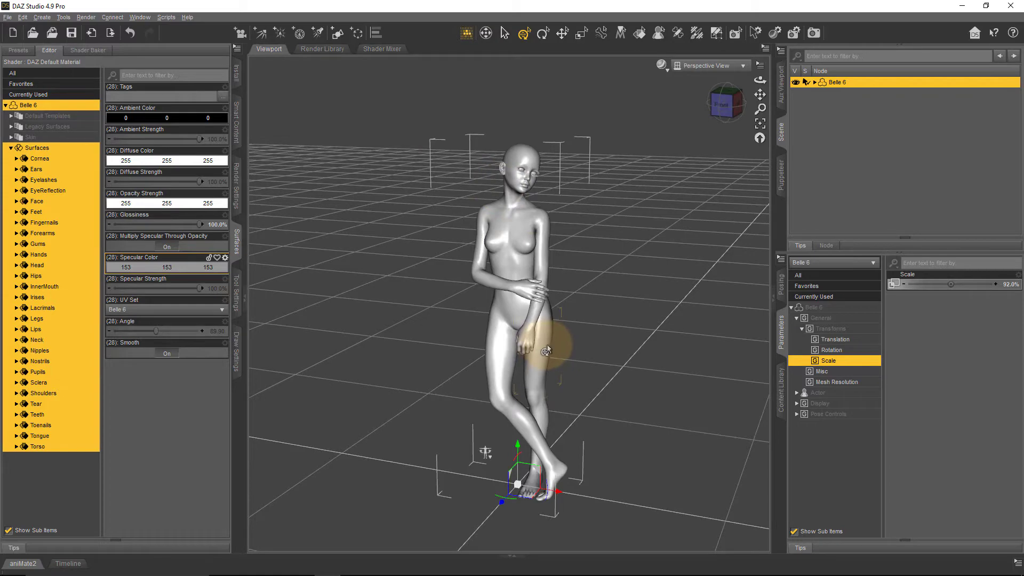
- Export Belle as Belle from DS.obj into the Blender Export folder
{"action": "left_click", "coordinate": [8, 17]}
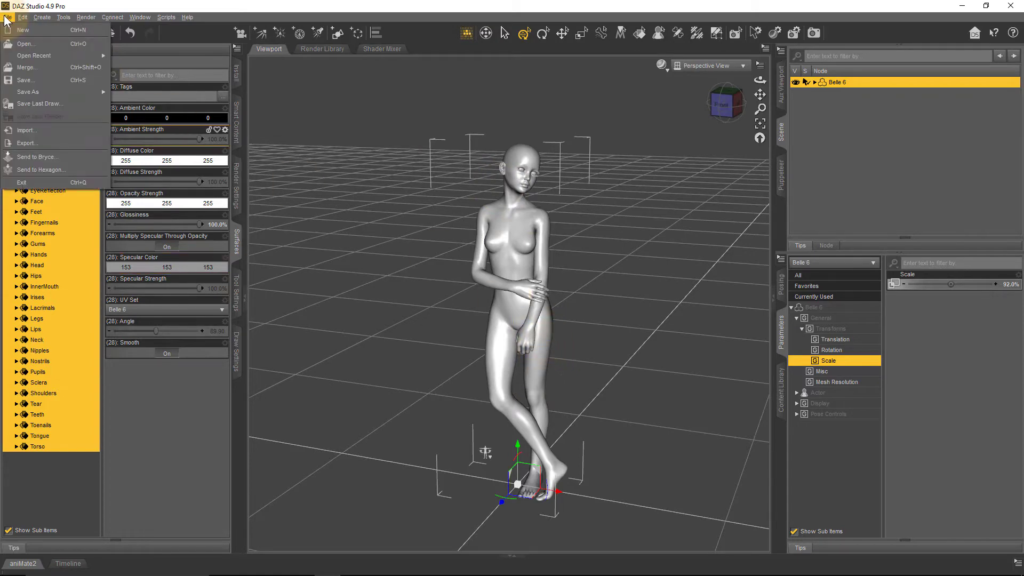
{"action": "left_click", "coordinate": [59, 143]}
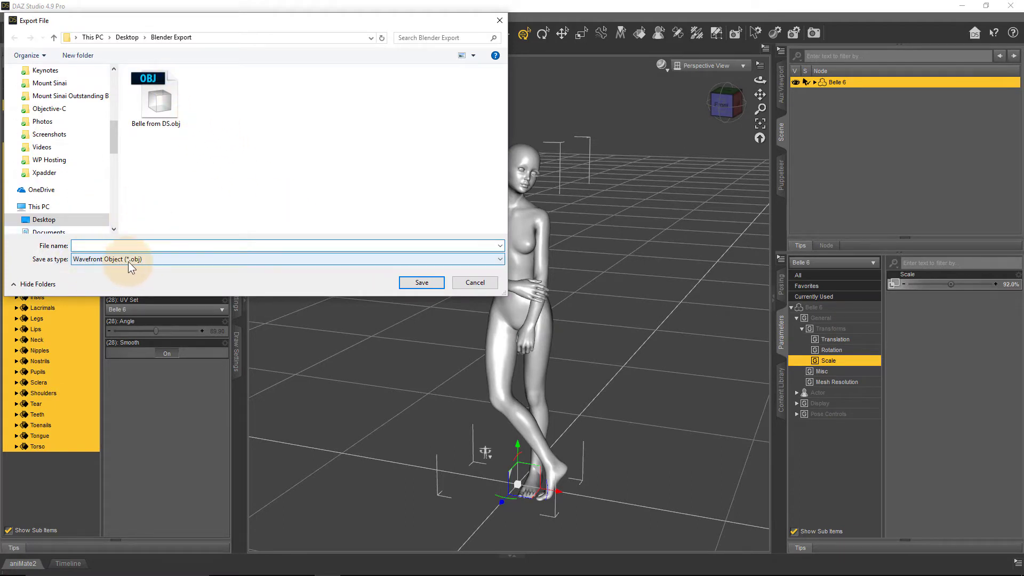
{"action": "left_click", "coordinate": [179, 75]}
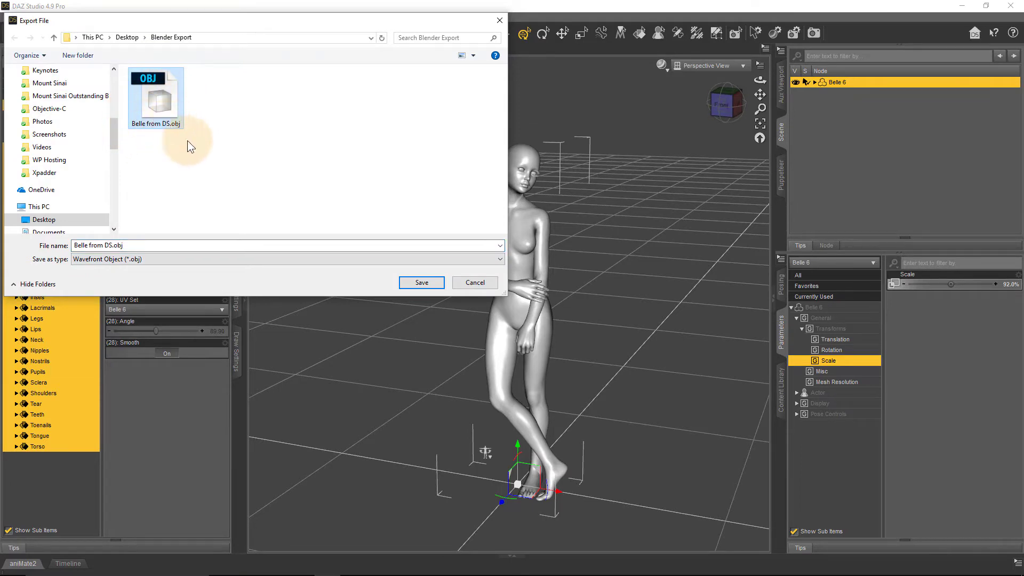
{"action": "left_click", "coordinate": [432, 283]}
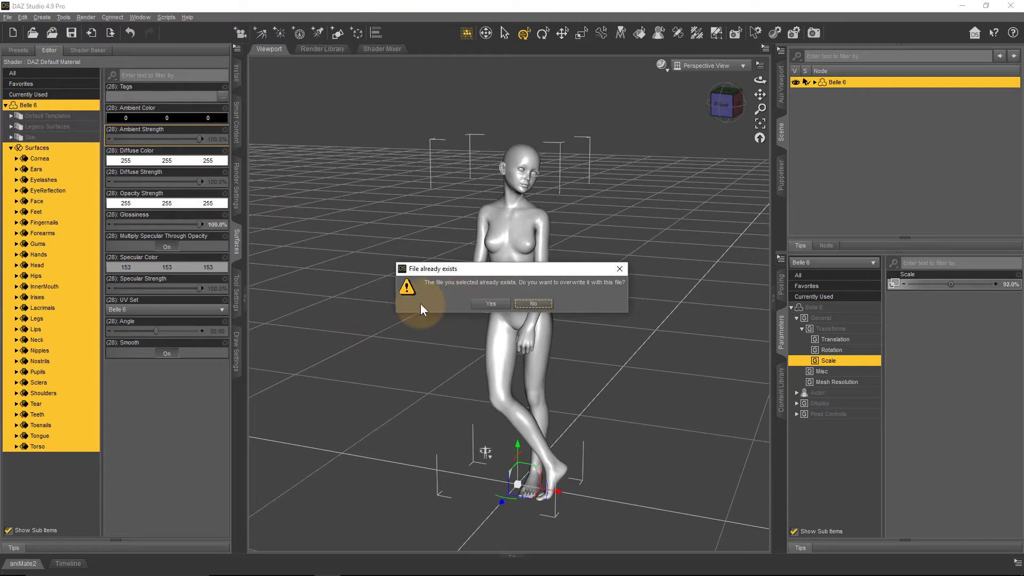
- Overwrite Belle from DS.obj using the Blender (1 unit = 50cm) preset with individual settings hidden
{"action": "left_click", "coordinate": [475, 306]}
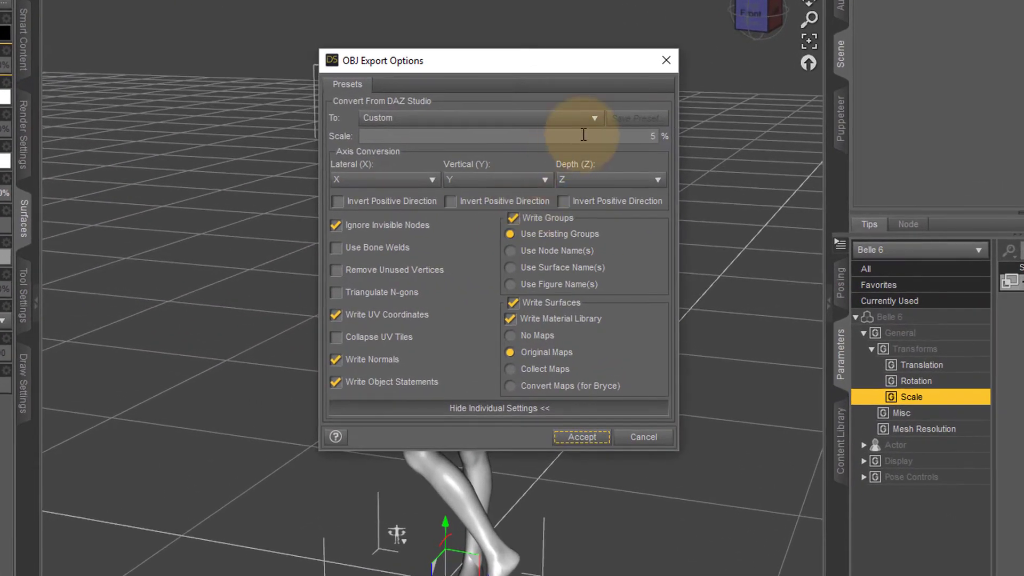
{"action": "left_click", "coordinate": [595, 118]}
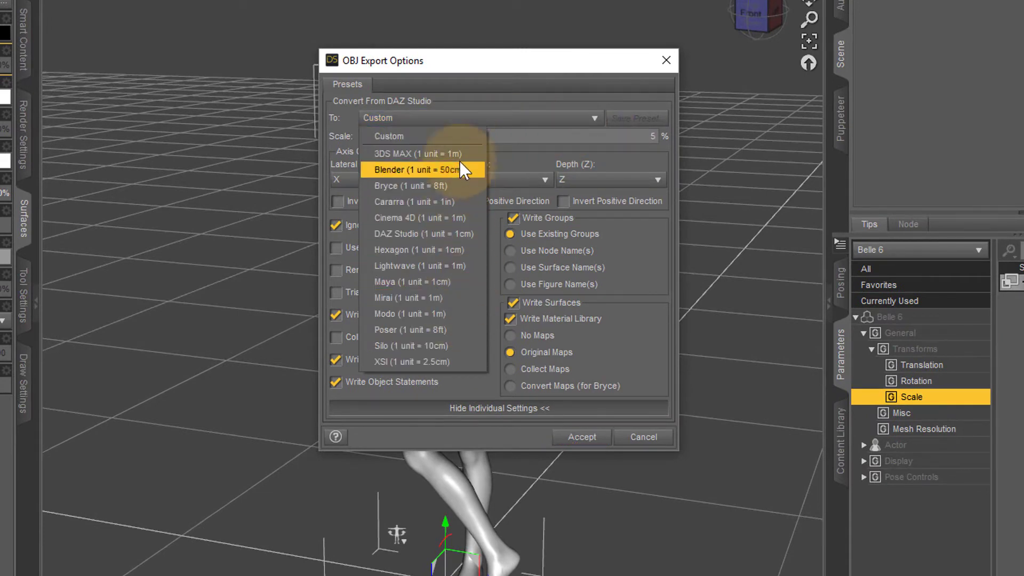
{"action": "left_click", "coordinate": [579, 82]}
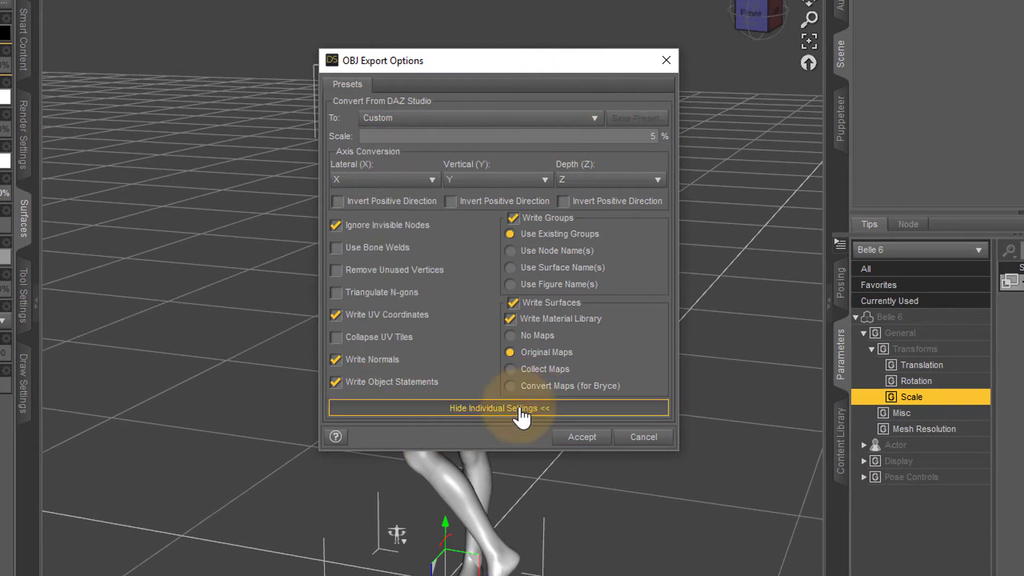
{"action": "left_click", "coordinate": [459, 406]}
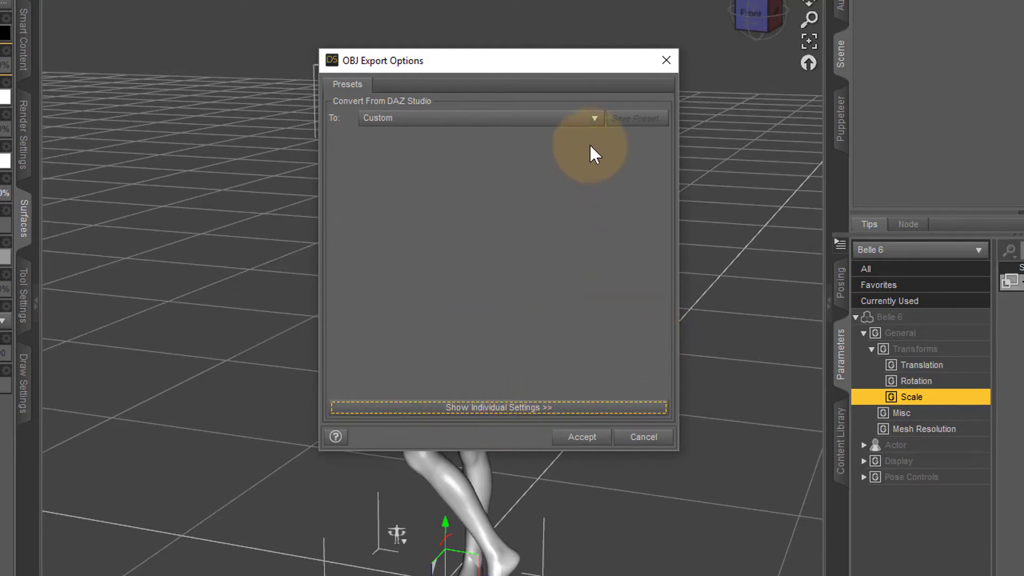
{"action": "left_click", "coordinate": [526, 119]}
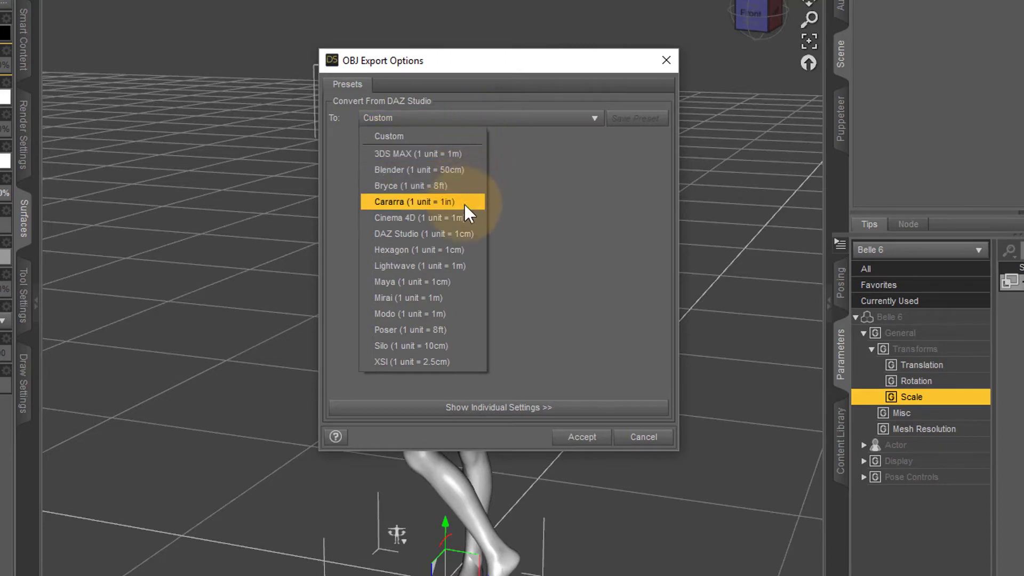
{"action": "left_click", "coordinate": [473, 171]}
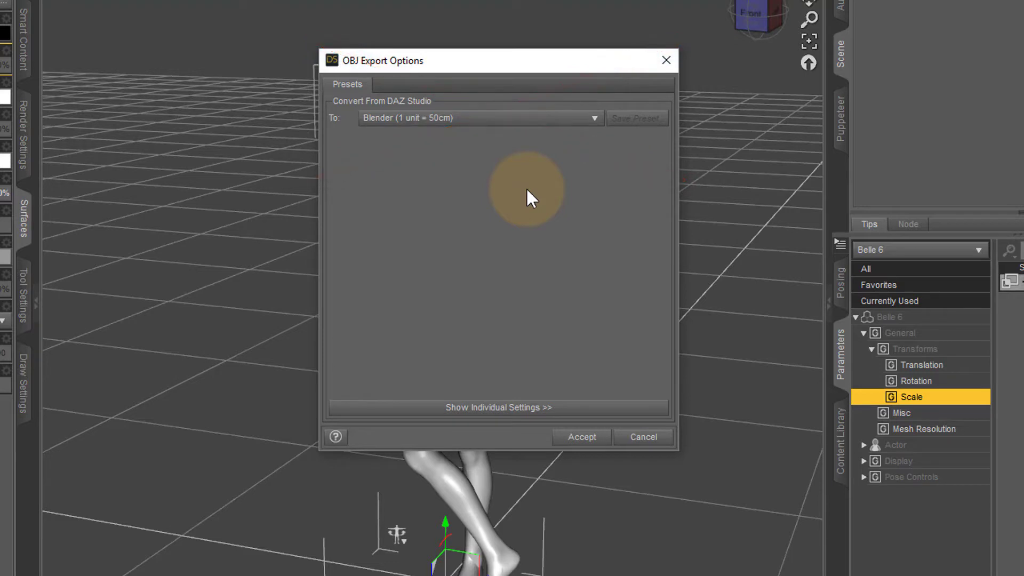
{"action": "left_click", "coordinate": [602, 118]}
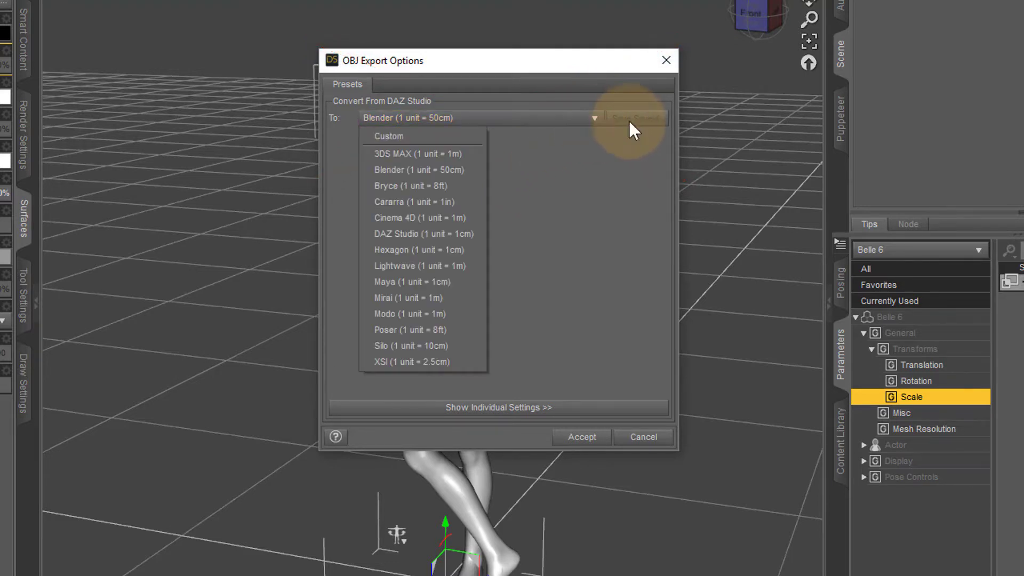
{"action": "left_click", "coordinate": [576, 139]}
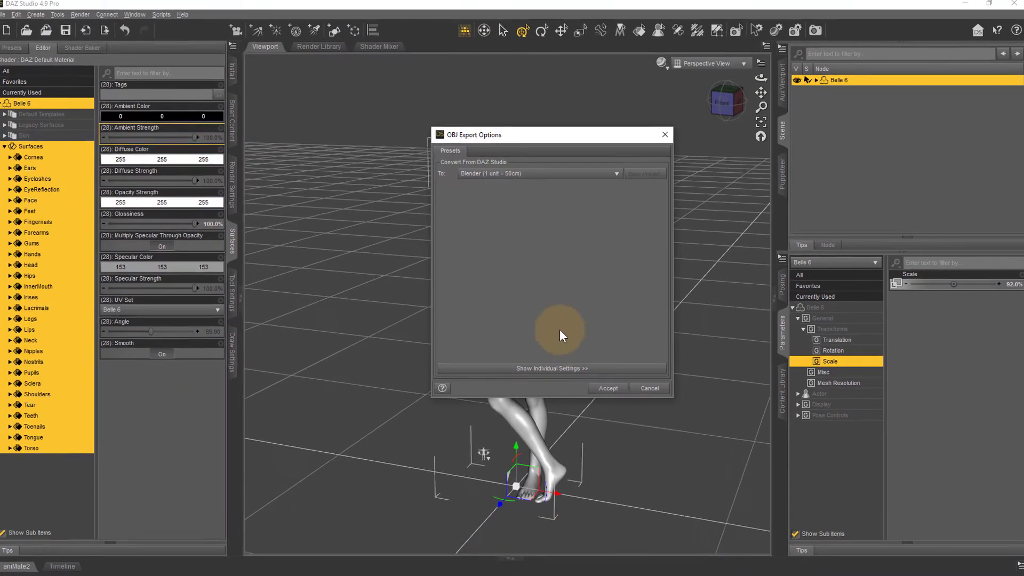
{"action": "left_click", "coordinate": [608, 389]}
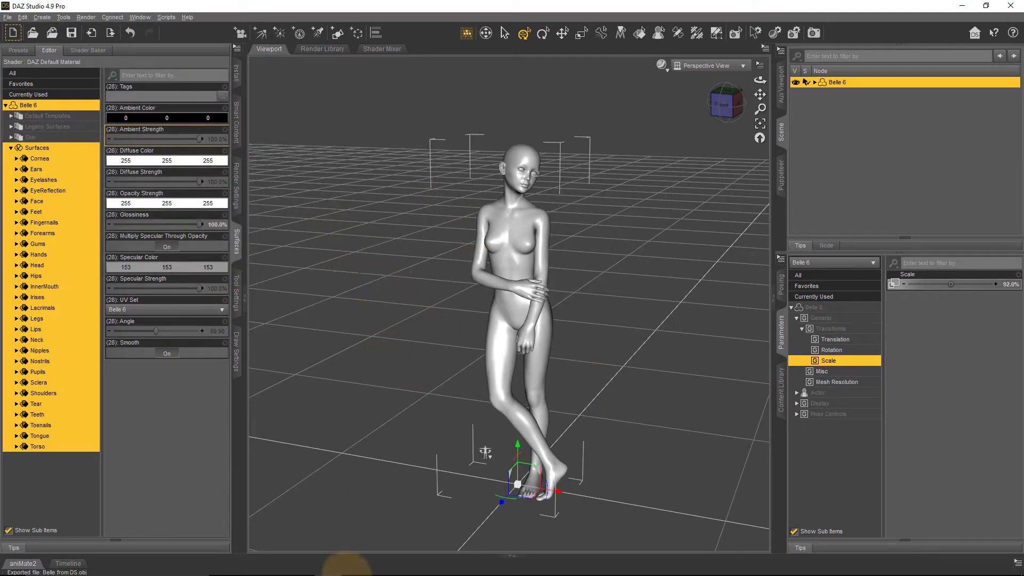
- In Blender, dismiss the splash screen and delete the default cube
{"action": "mouse_move", "coordinate": [341, 573]}
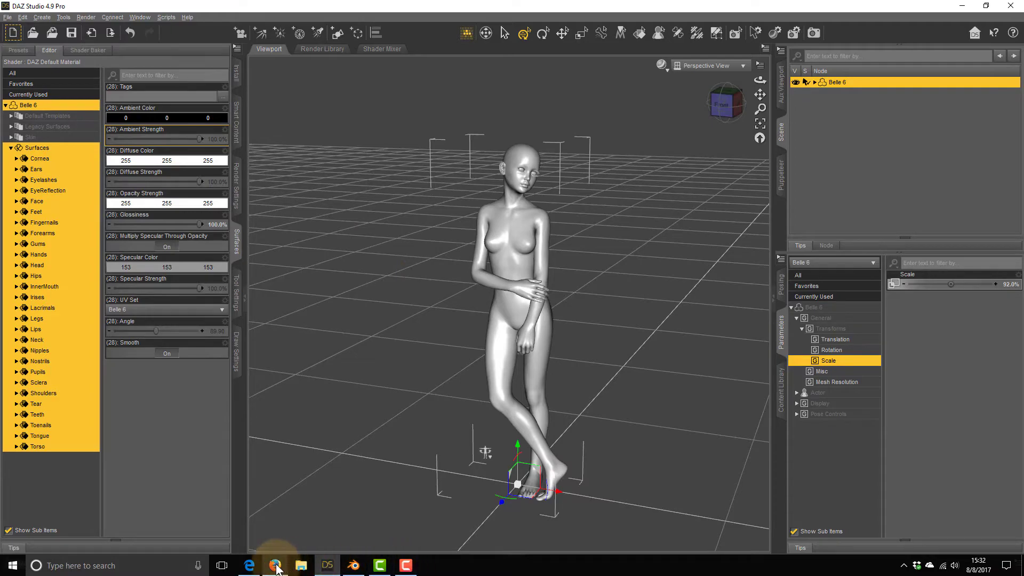
{"action": "left_click", "coordinate": [353, 565]}
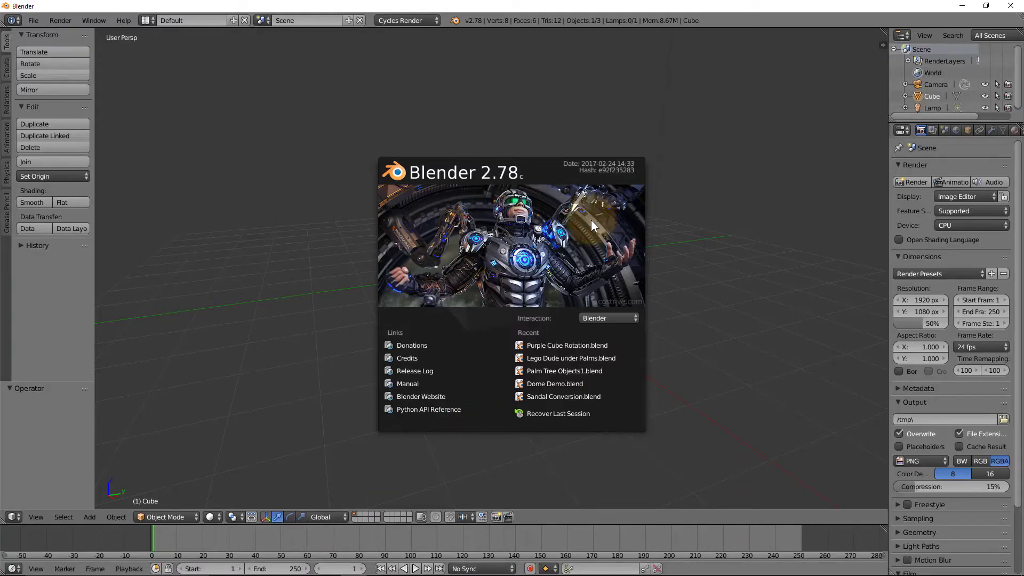
{"action": "left_click", "coordinate": [486, 429]}
{"action": "key", "text": "x"}
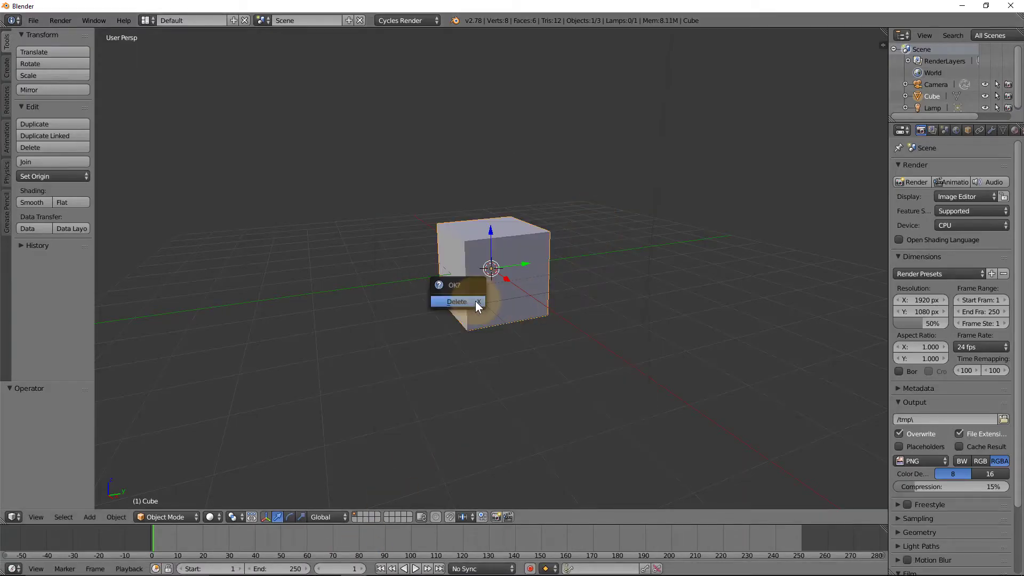
{"action": "left_click", "coordinate": [478, 302]}
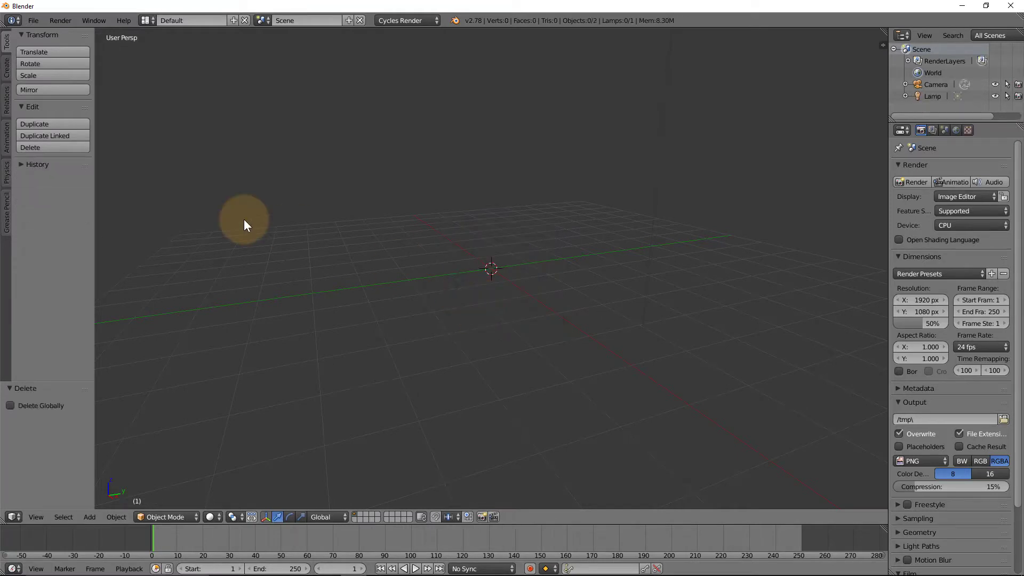
{"action": "left_click", "coordinate": [35, 22]}
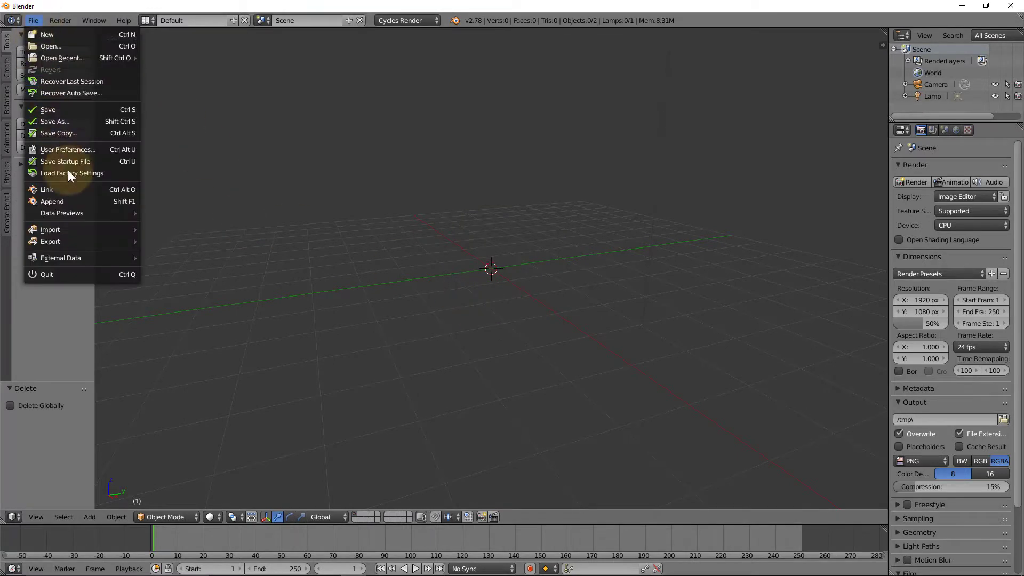
{"action": "mouse_move", "coordinate": [87, 233]}
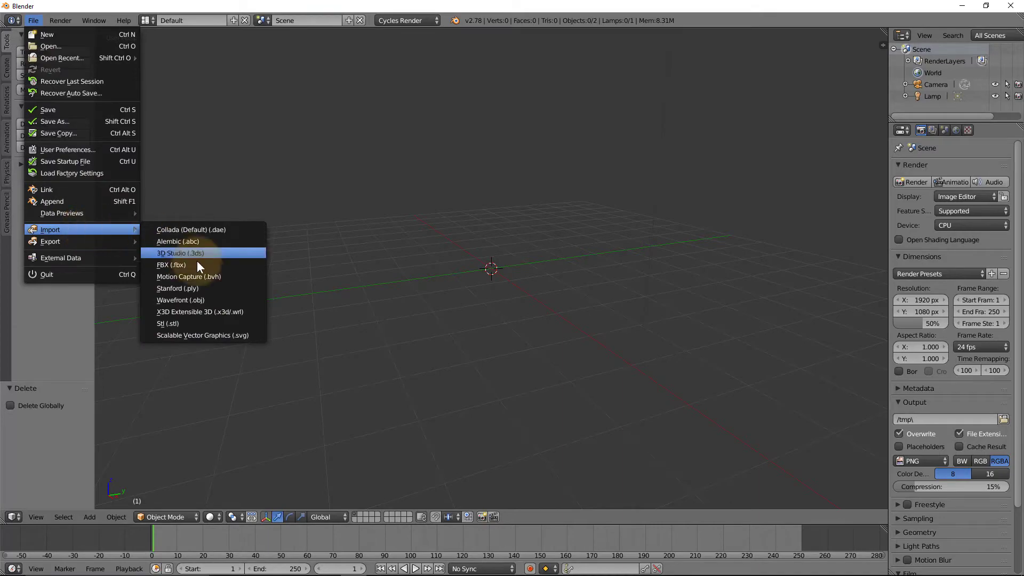
- Import Belle from DS.obj from Desktop > Blender Export as a Wavefront OBJ
{"action": "left_click", "coordinate": [223, 300]}
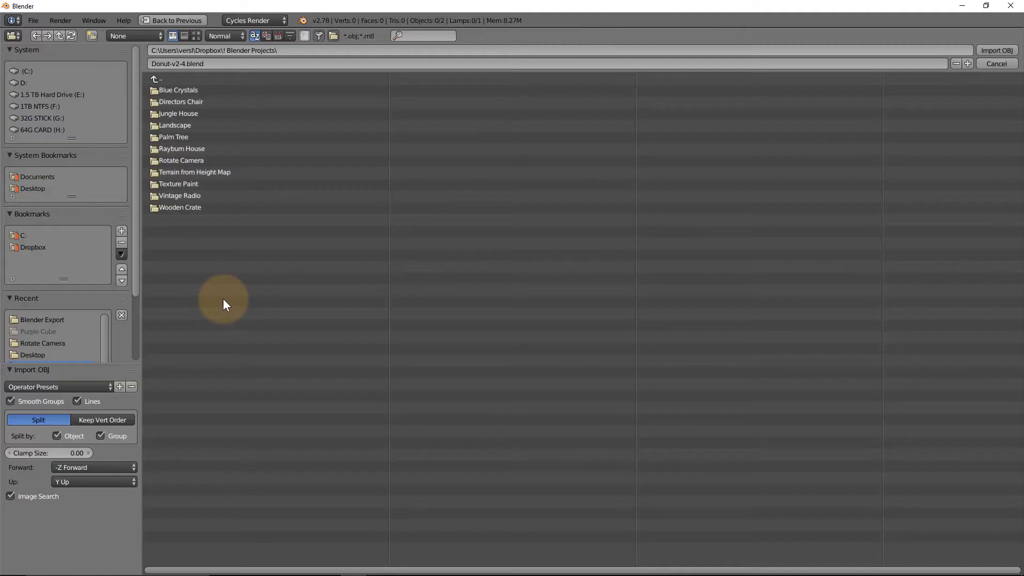
{"action": "left_click", "coordinate": [37, 188]}
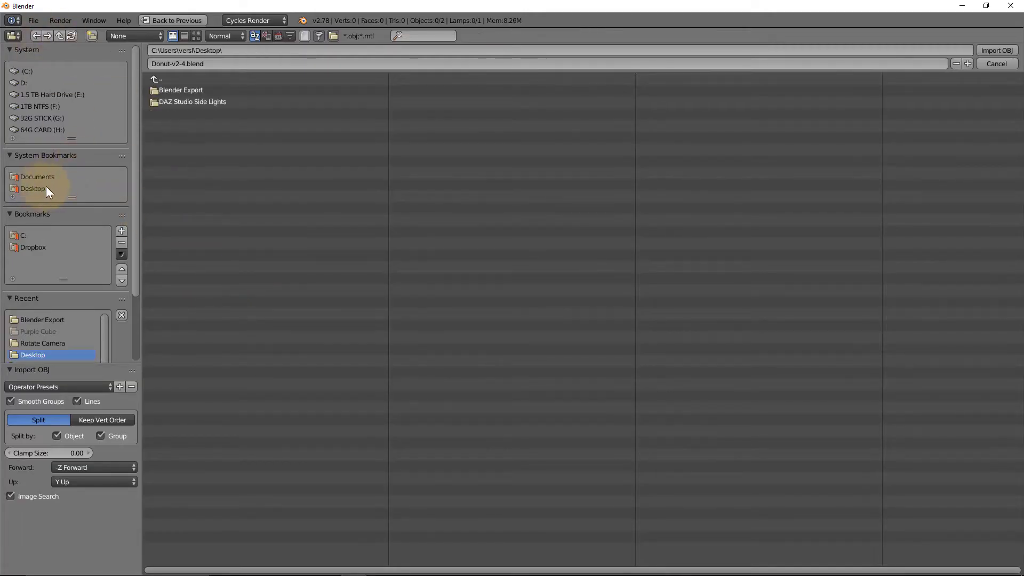
{"action": "left_click", "coordinate": [184, 90]}
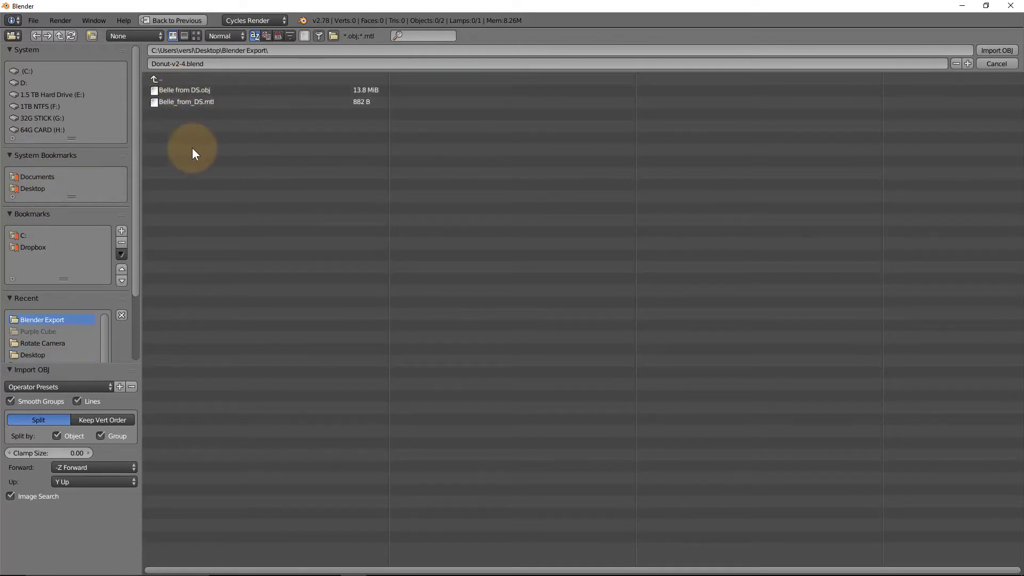
{"action": "left_click", "coordinate": [174, 89]}
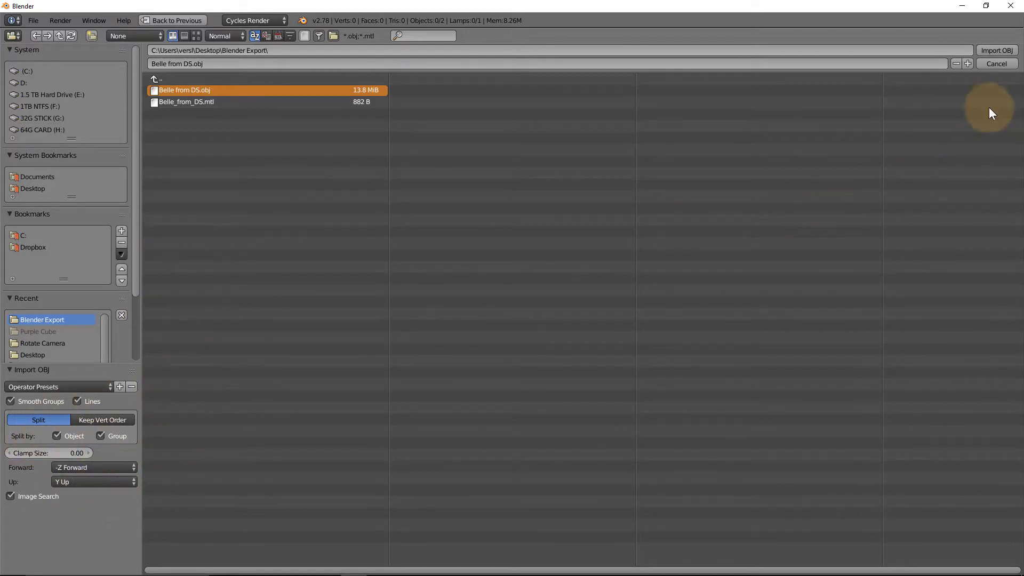
{"action": "left_click", "coordinate": [990, 50]}
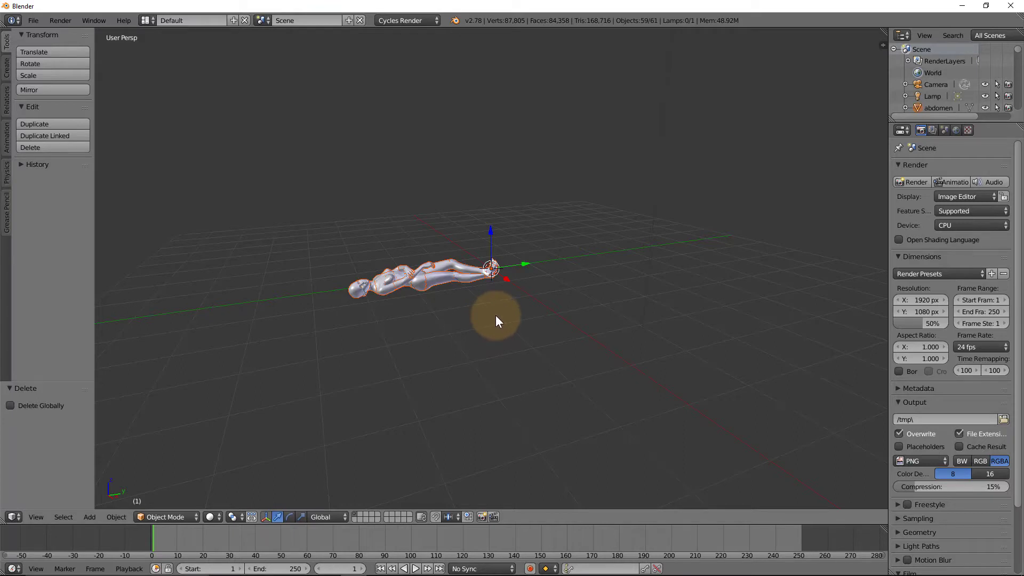
- Review the imported figure's parts in an enlarged Outliner, then delete all its objects
{"action": "scroll", "coordinate": [495, 315], "scroll_direction": "up", "scroll_amount": 5}
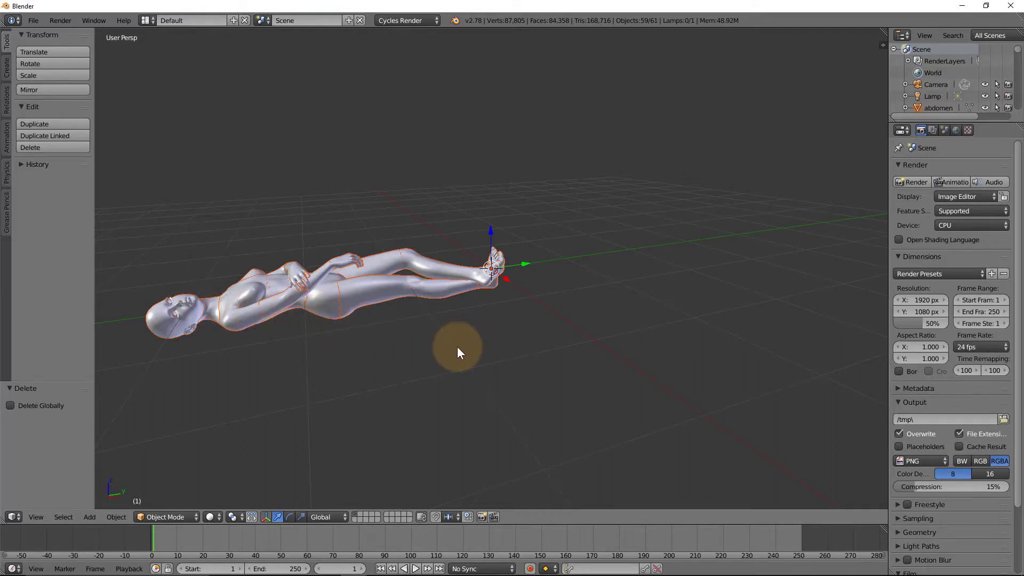
{"action": "middle_click_drag", "start_coordinate": [457, 347], "coordinate": [389, 353]}
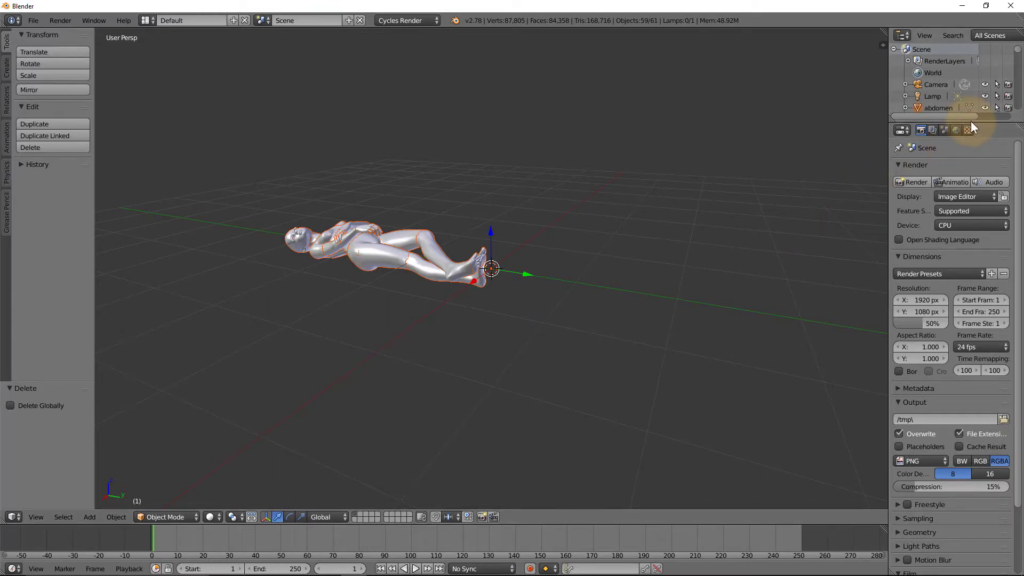
{"action": "left_click_drag", "start_coordinate": [972, 123], "coordinate": [961, 258]}
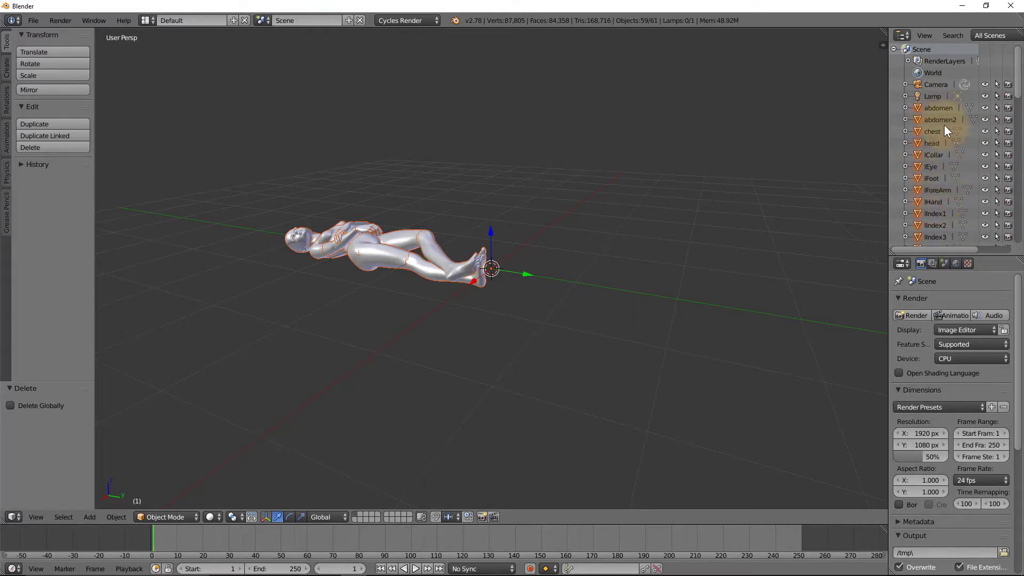
{"action": "scroll", "coordinate": [936, 203], "scroll_direction": "down", "scroll_amount": 5}
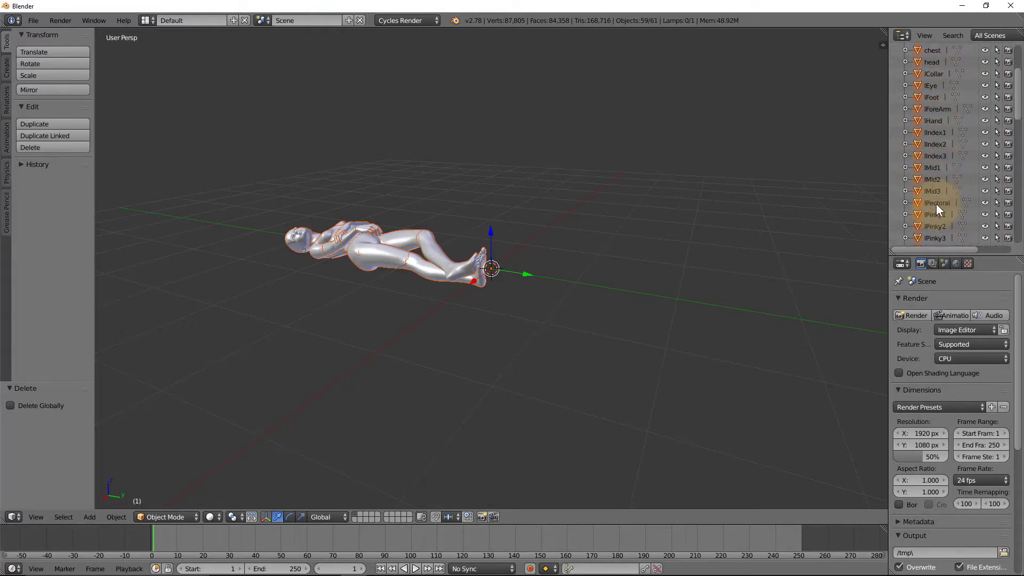
{"action": "scroll", "coordinate": [936, 204], "scroll_direction": "down", "scroll_amount": 3}
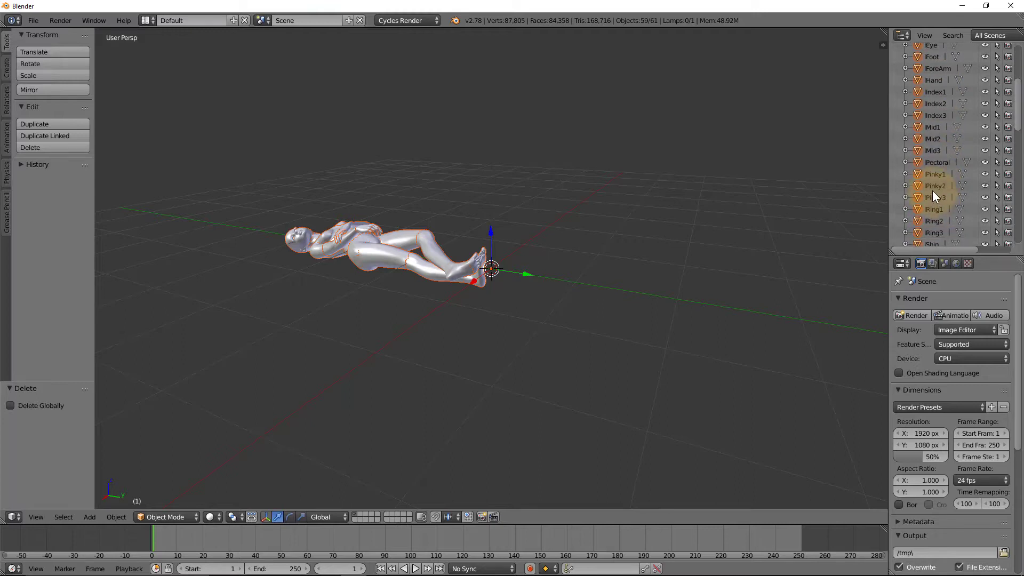
{"action": "scroll", "coordinate": [933, 190], "scroll_direction": "up", "scroll_amount": 2}
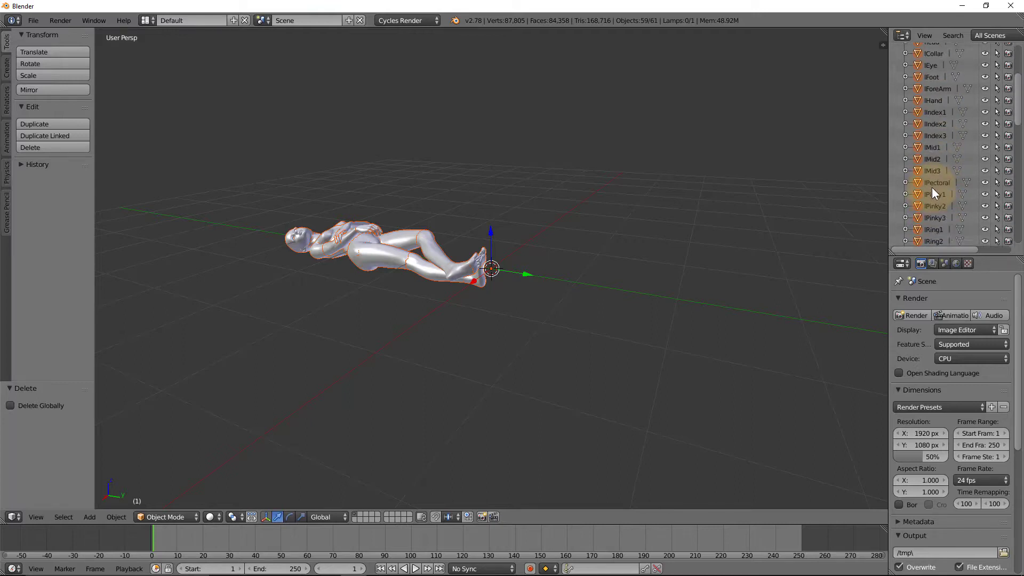
{"action": "scroll", "coordinate": [934, 191], "scroll_direction": "down", "scroll_amount": 4}
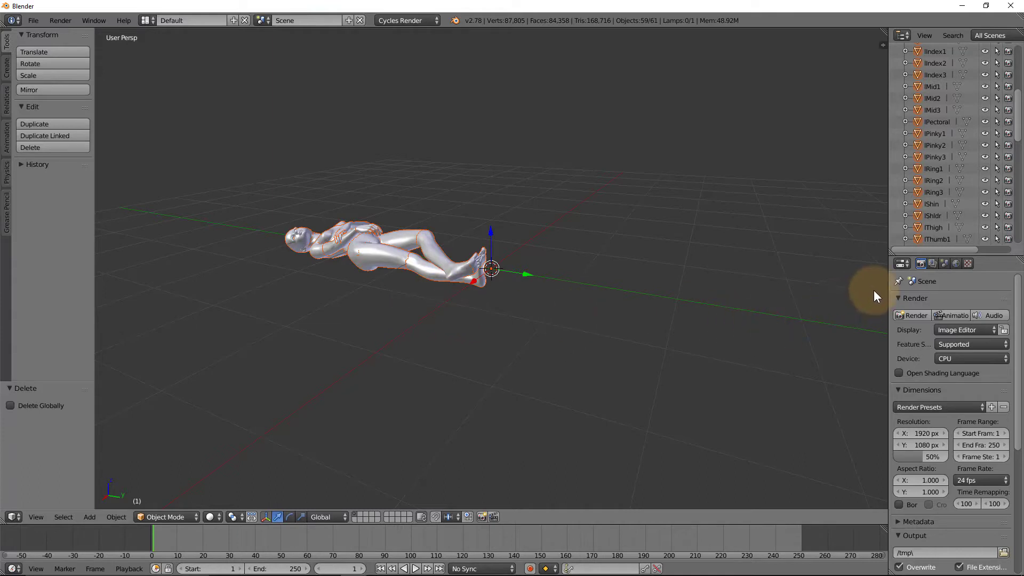
{"action": "left_click_drag", "start_coordinate": [888, 286], "coordinate": [848, 287]}
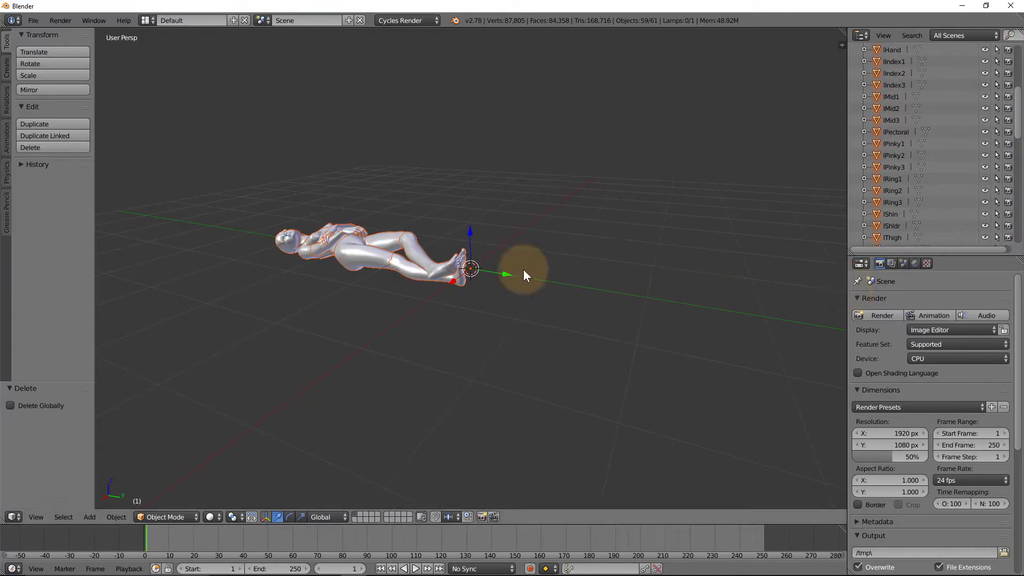
{"action": "key", "text": "x"}
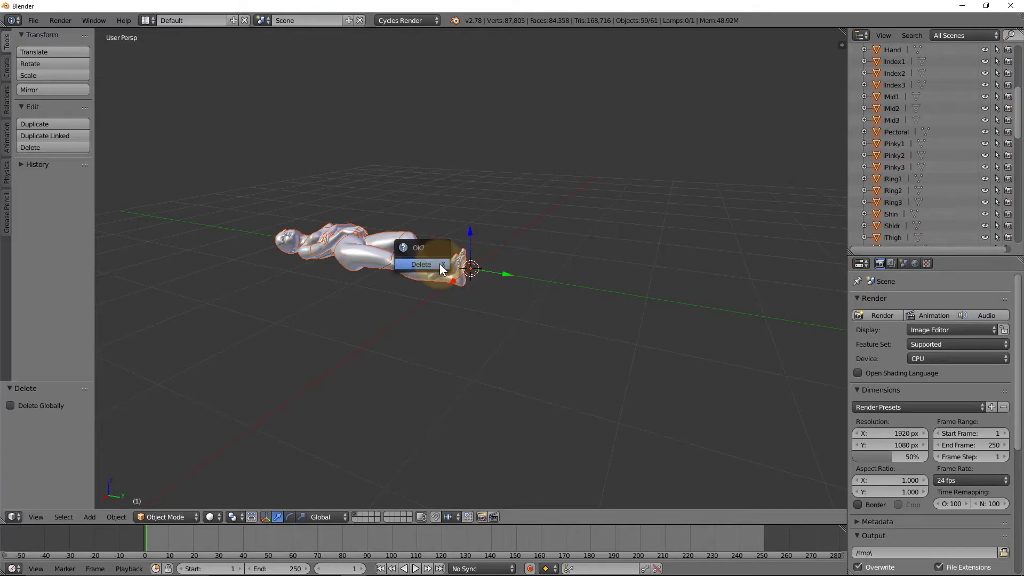
{"action": "left_click", "coordinate": [441, 265]}
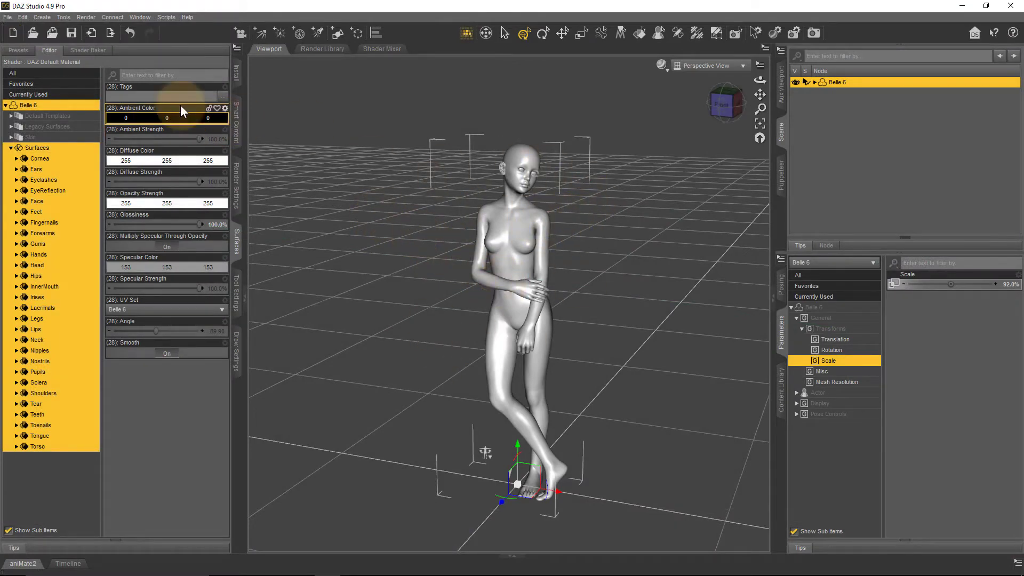
- Re-export Belle over Belle from DS.obj, choosing the DAZ Studio (1 unit = 1cm) preset
{"action": "left_click", "coordinate": [8, 17]}
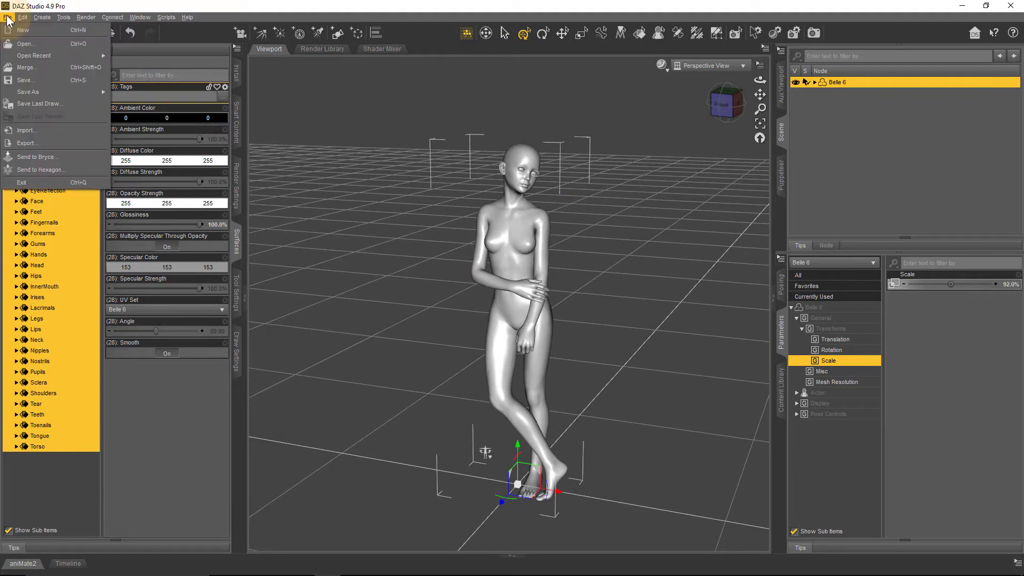
{"action": "left_click", "coordinate": [50, 143]}
{"action": "left_click", "coordinate": [160, 97]}
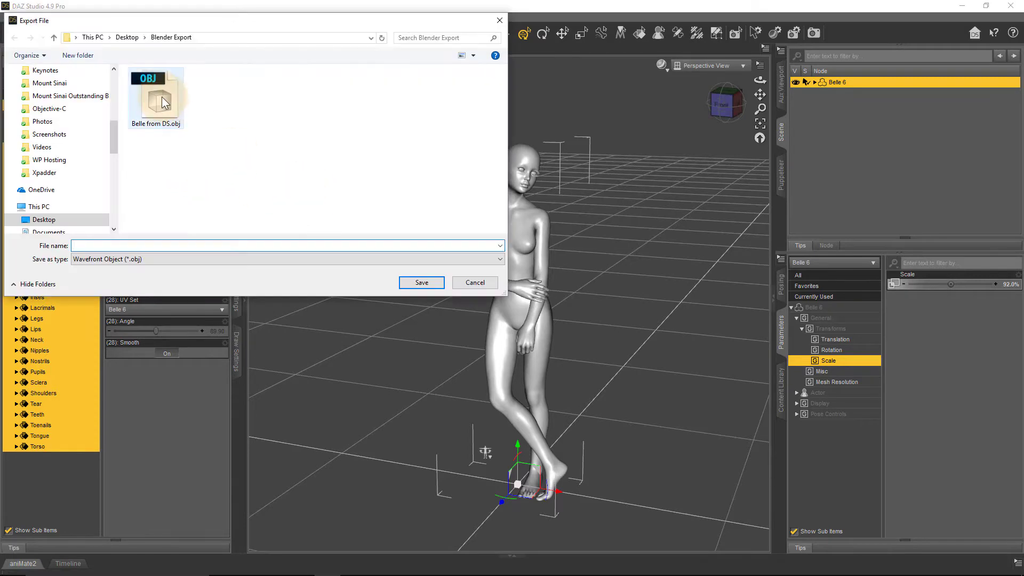
{"action": "left_click", "coordinate": [422, 283]}
{"action": "left_click", "coordinate": [487, 302]}
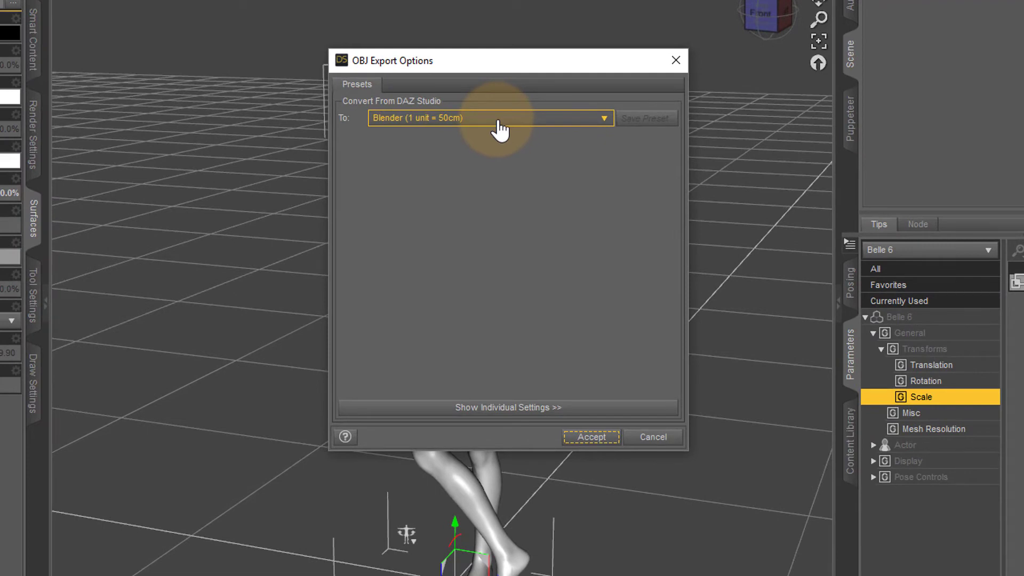
{"action": "left_click", "coordinate": [500, 128]}
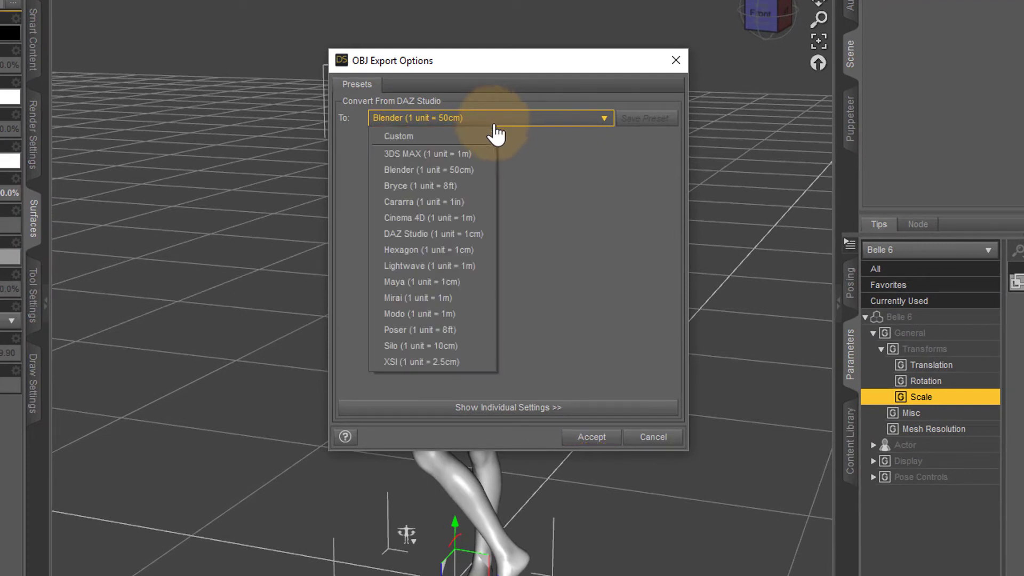
{"action": "left_click", "coordinate": [479, 236]}
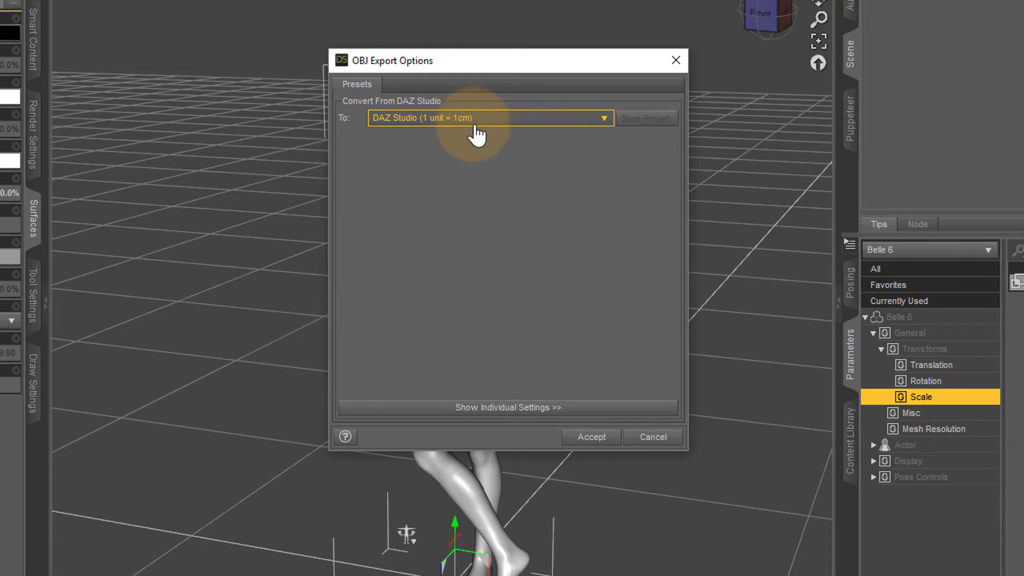
- Reveal the individual export settings and set the export scale to 1%
{"action": "left_click", "coordinate": [441, 408]}
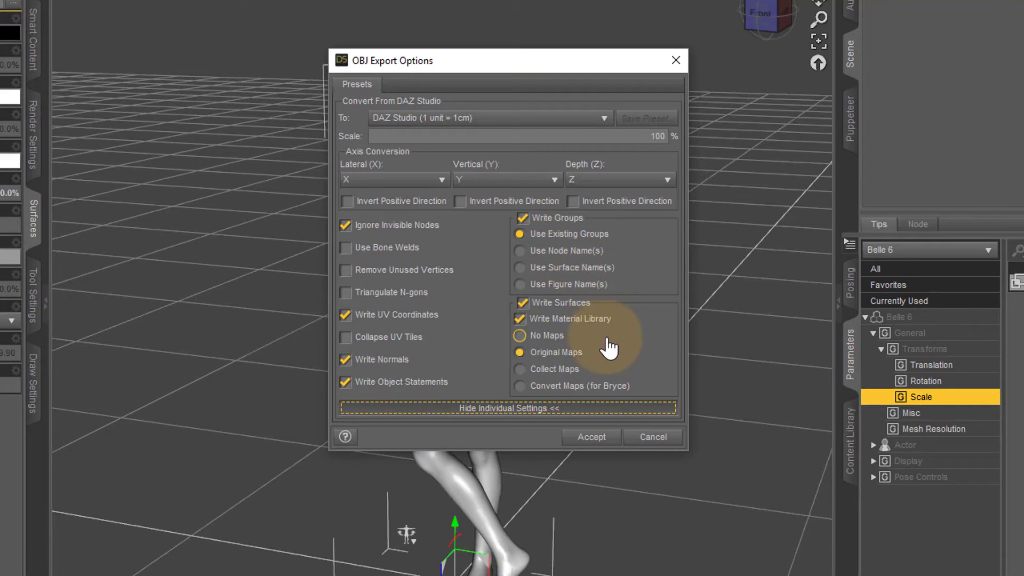
{"action": "left_click", "coordinate": [460, 381]}
{"action": "left_click", "coordinate": [574, 323]}
{"action": "left_click", "coordinate": [574, 323]}
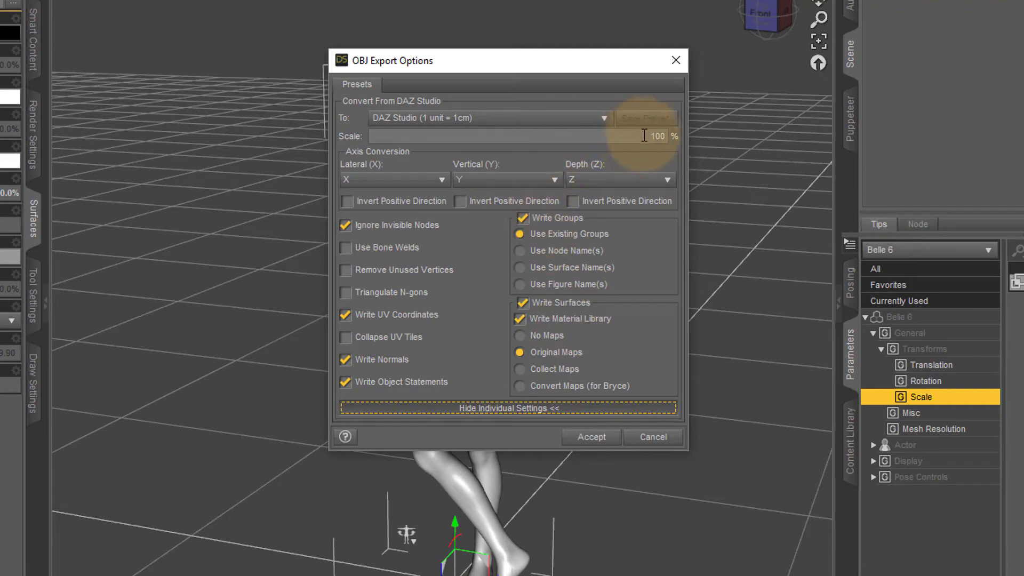
{"action": "left_click_drag", "start_coordinate": [644, 135], "coordinate": [673, 136]}
{"action": "type", "text": "1"}
{"action": "key", "text": "Return"}
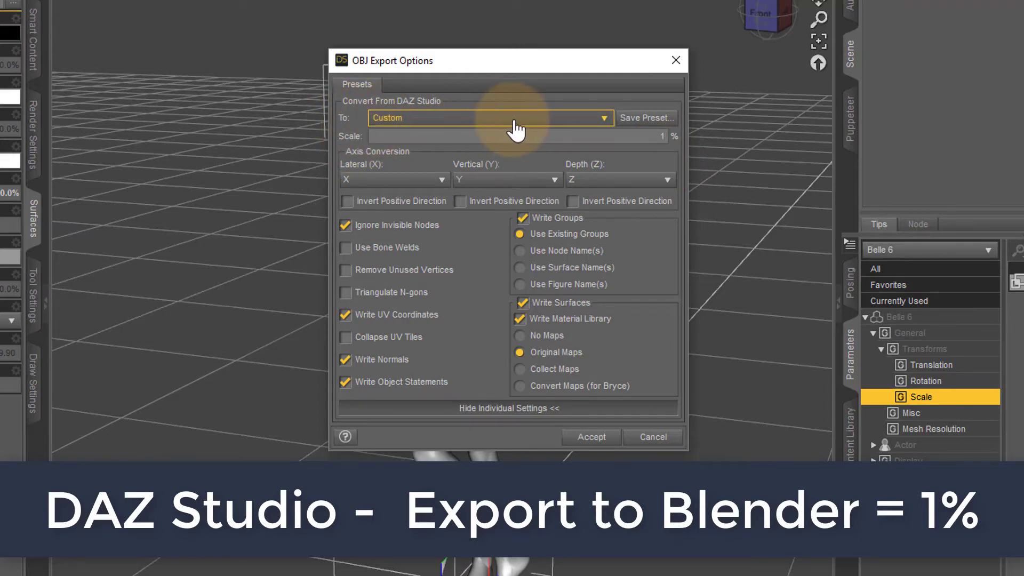
- Skip saving a preset and accept to write Belle from DS.obj
{"action": "left_click", "coordinate": [659, 119]}
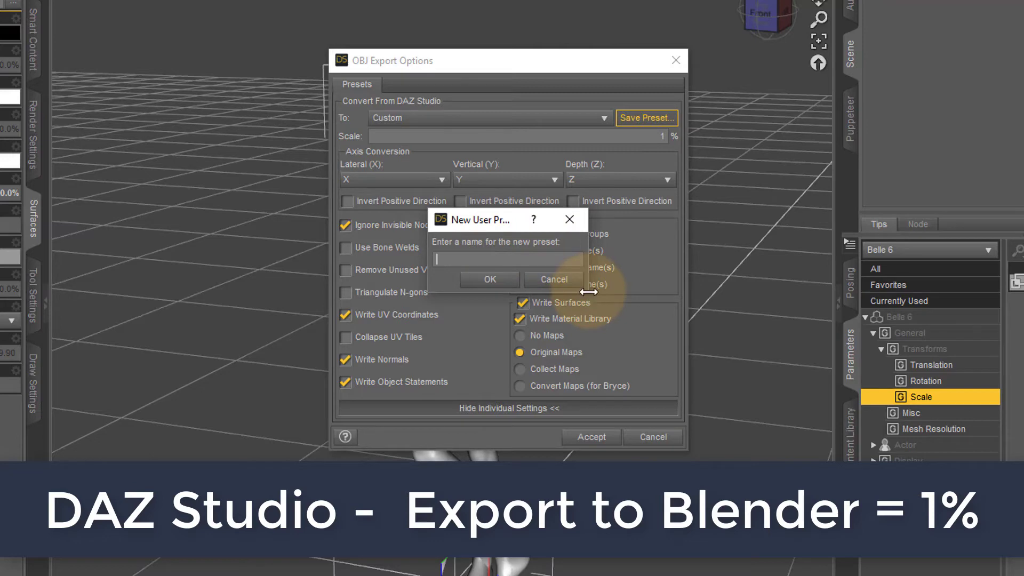
{"action": "left_click_drag", "start_coordinate": [589, 292], "coordinate": [640, 292]}
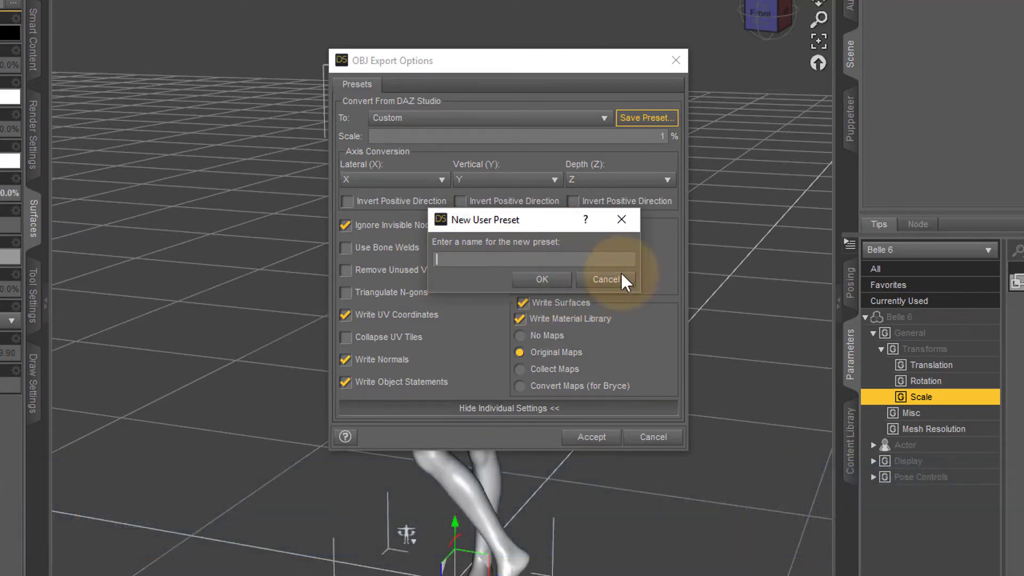
{"action": "left_click", "coordinate": [601, 286]}
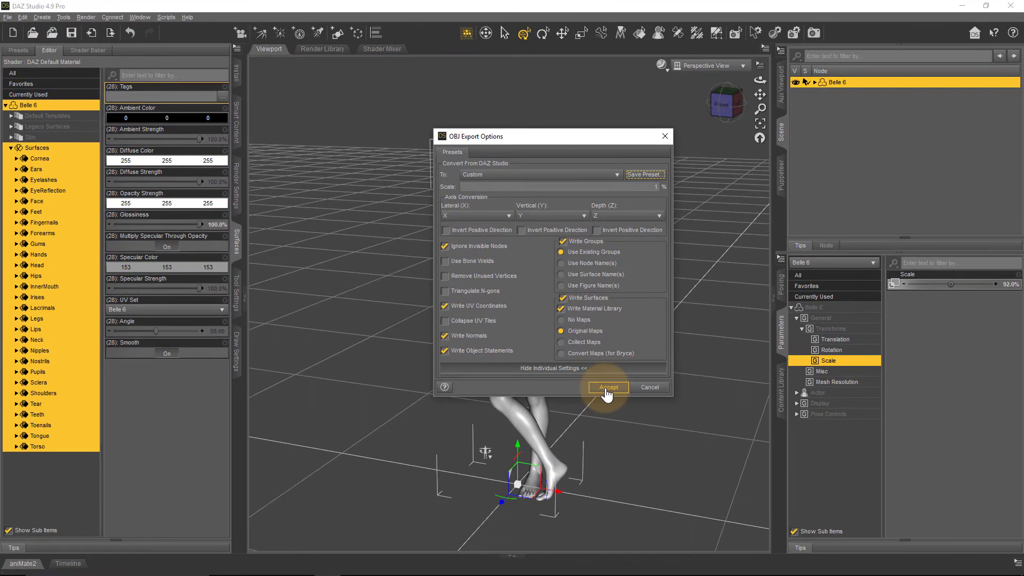
{"action": "left_click", "coordinate": [606, 396]}
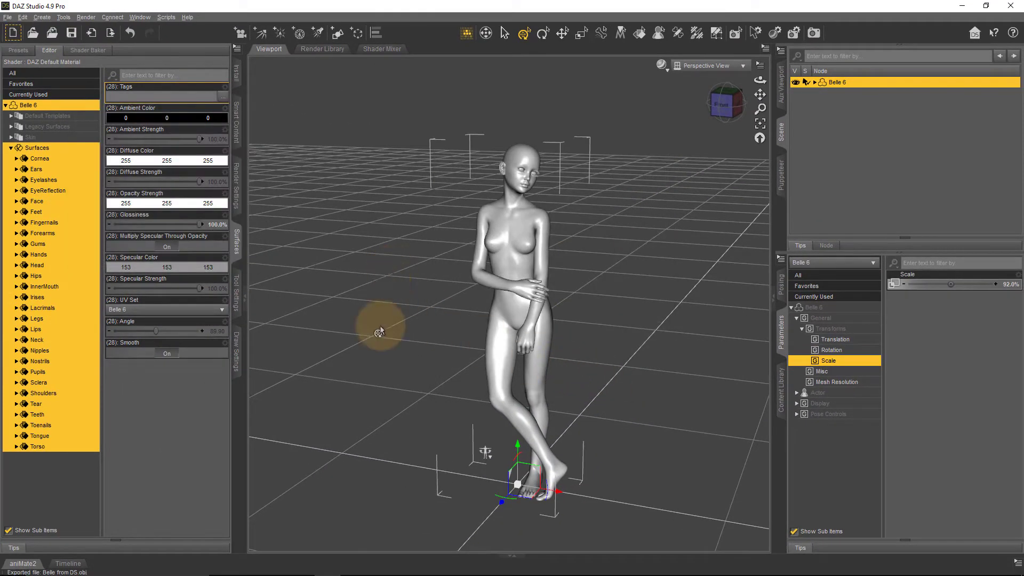
- In Blender, start a Wavefront OBJ import with Split by Object and Split by Group off
{"action": "left_click", "coordinate": [353, 569]}
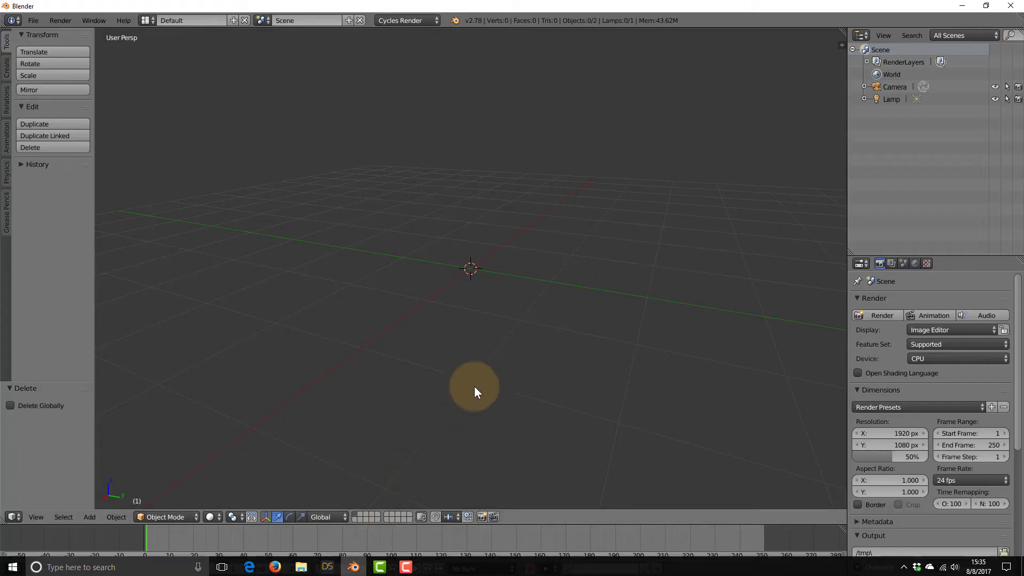
{"action": "left_click", "coordinate": [33, 21]}
{"action": "mouse_move", "coordinate": [74, 230]}
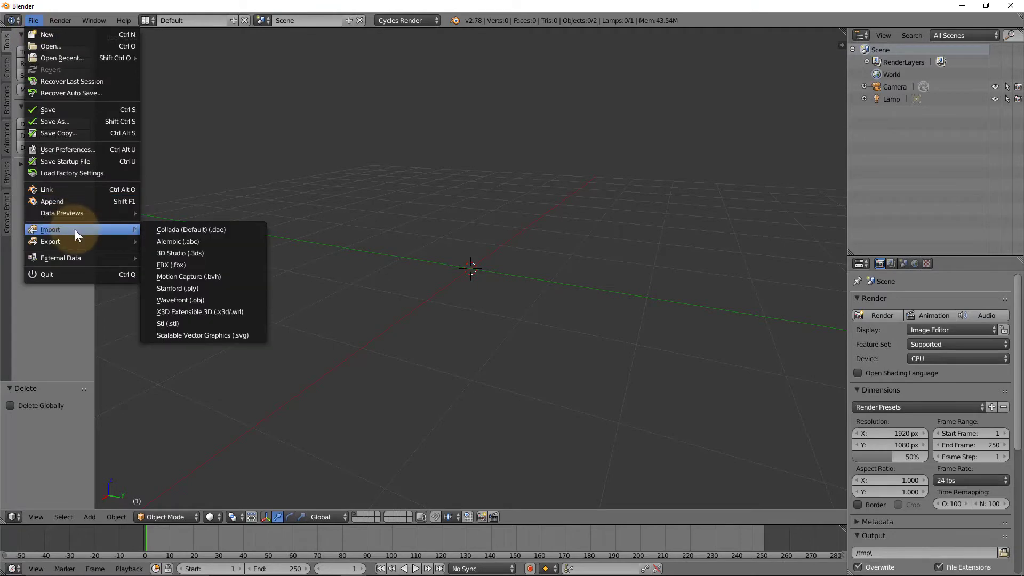
{"action": "left_click", "coordinate": [209, 300]}
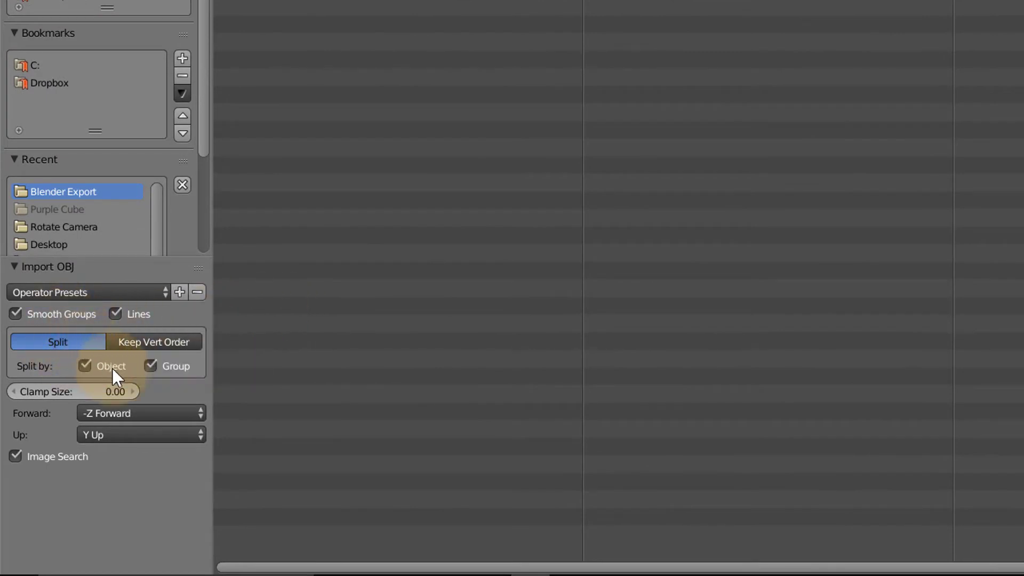
{"action": "left_click", "coordinate": [150, 366]}
{"action": "left_click", "coordinate": [85, 366]}
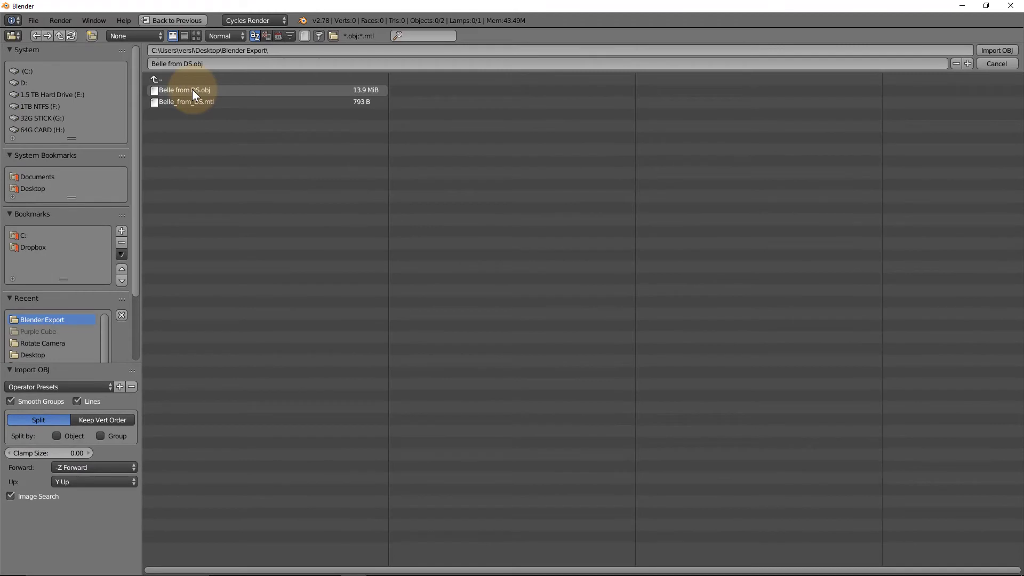
- Import Belle from DS.obj as one upright object and inspect it from several angles
{"action": "left_click", "coordinate": [192, 89]}
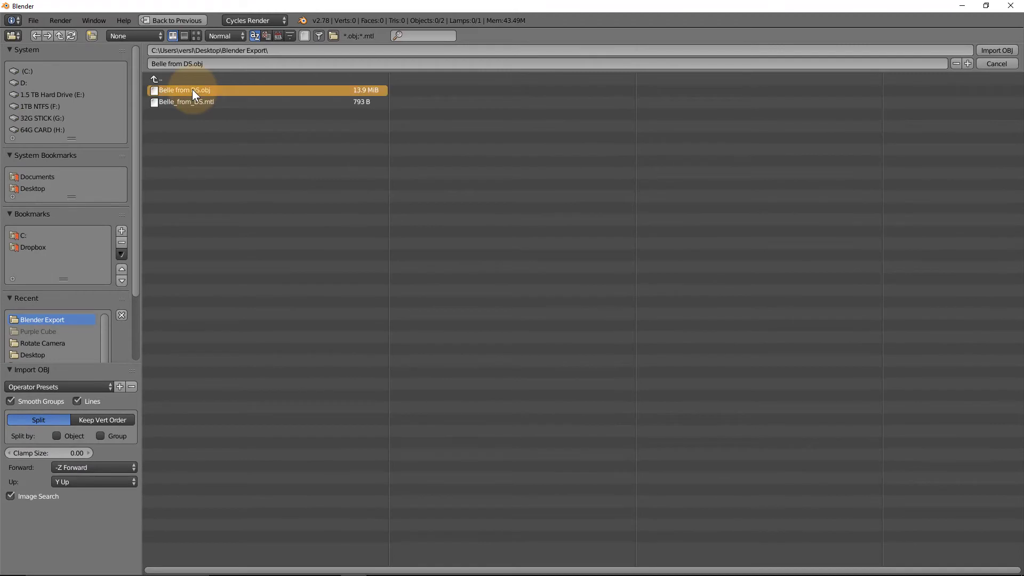
{"action": "double_click", "coordinate": [180, 91]}
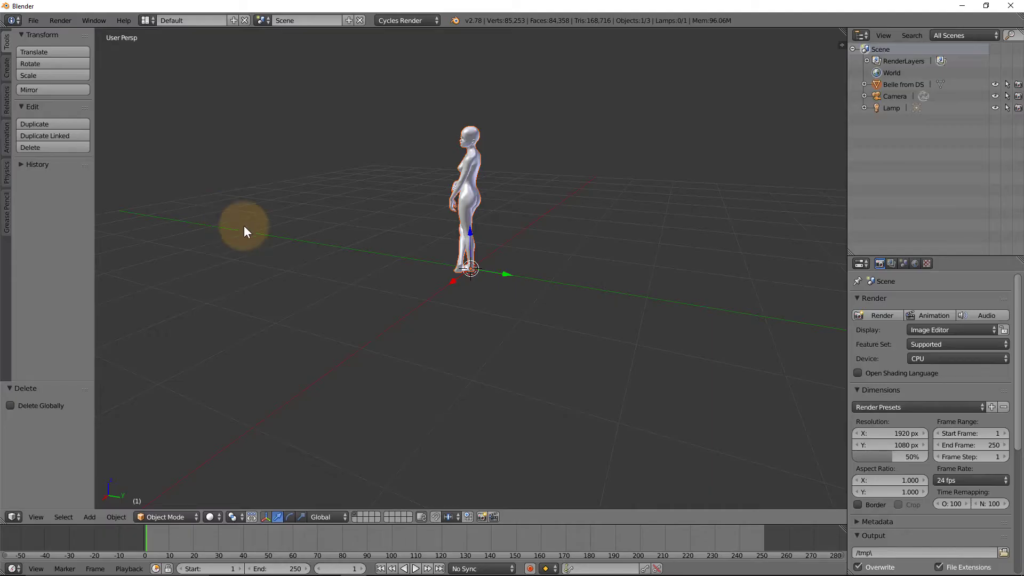
{"action": "middle_click_drag", "start_coordinate": [384, 278], "coordinate": [495, 281]}
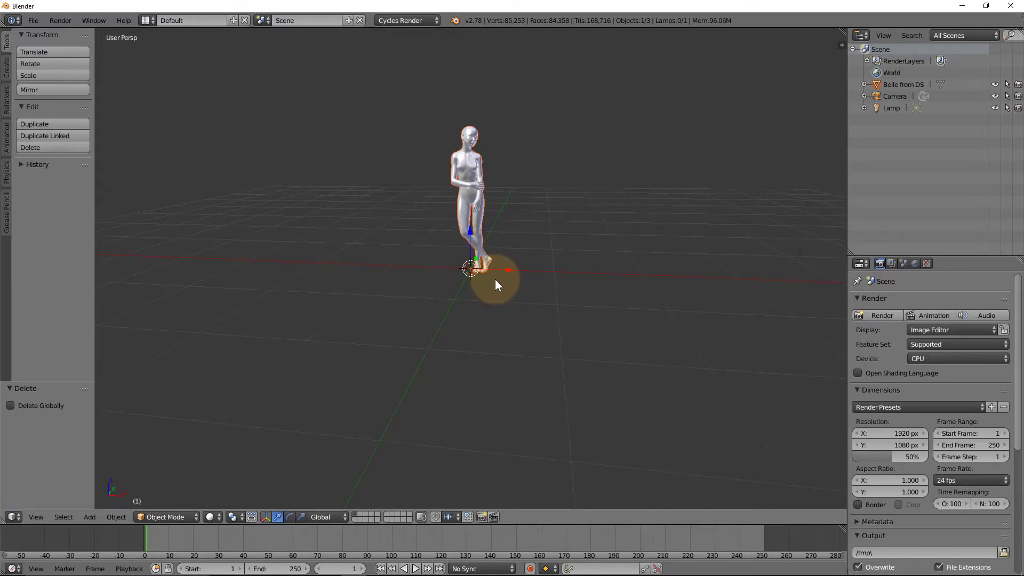
{"action": "scroll", "coordinate": [495, 279], "scroll_direction": "up", "scroll_amount": 3}
{"action": "scroll", "coordinate": [491, 278], "scroll_direction": "up", "scroll_amount": 2}
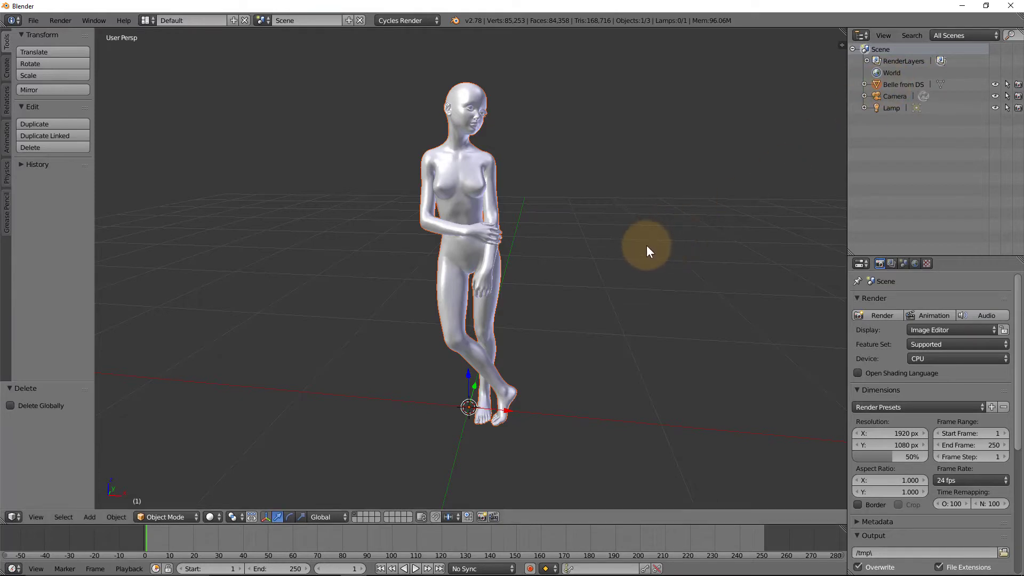
{"action": "mouse_move", "coordinate": [647, 247]}
{"action": "middle_mouse_down"}
{"action": "mouse_move", "coordinate": [569, 258]}
{"action": "mouse_move", "coordinate": [635, 246]}
{"action": "mouse_move", "coordinate": [629, 252]}
{"action": "middle_mouse_up"}
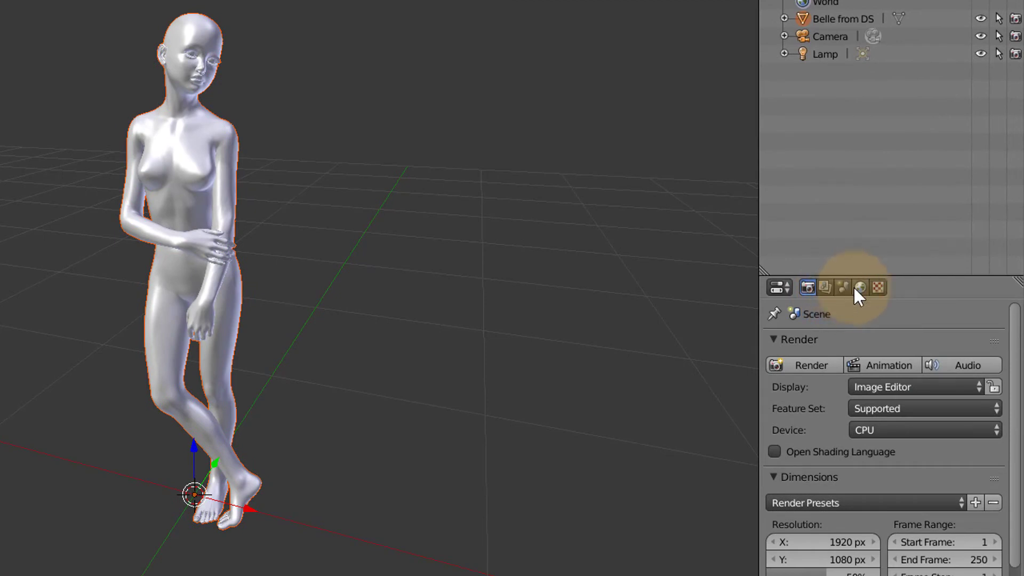
- Reveal the Scene tab's Units section by collapsing Scene, Keying Sets and Gravity, and widening the panel
{"action": "left_click", "coordinate": [842, 288]}
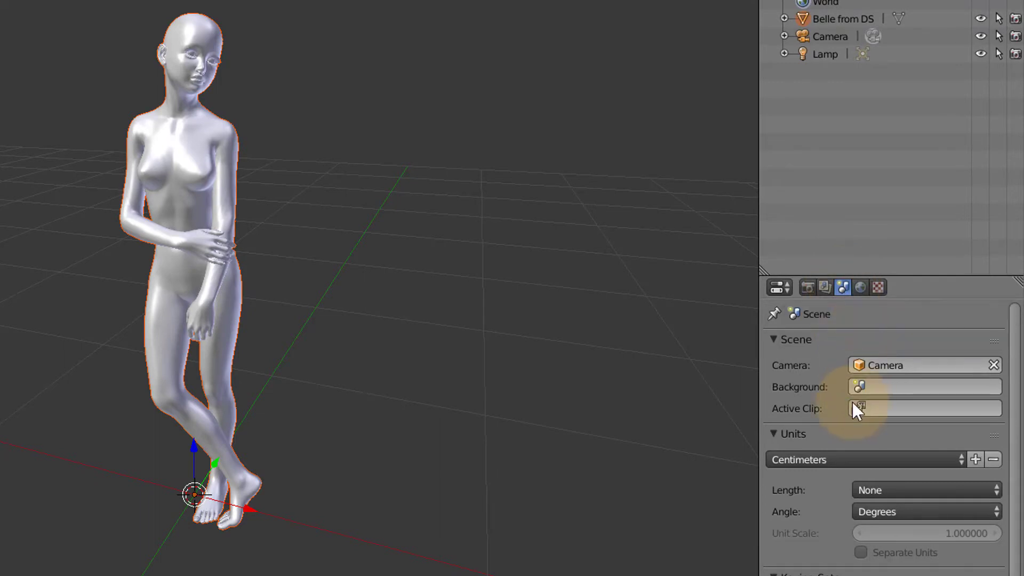
{"action": "left_click", "coordinate": [778, 340]}
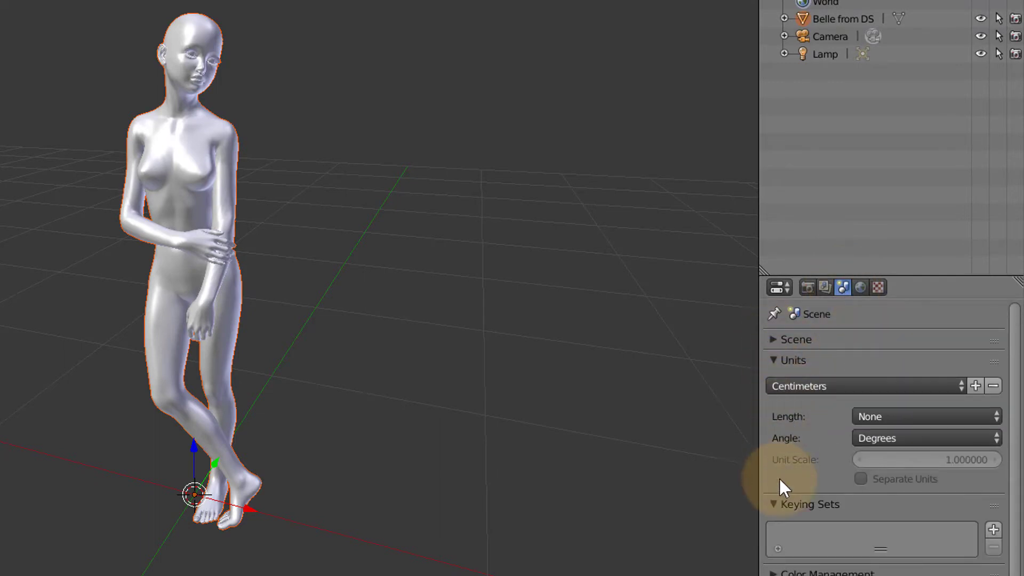
{"action": "left_click", "coordinate": [772, 504]}
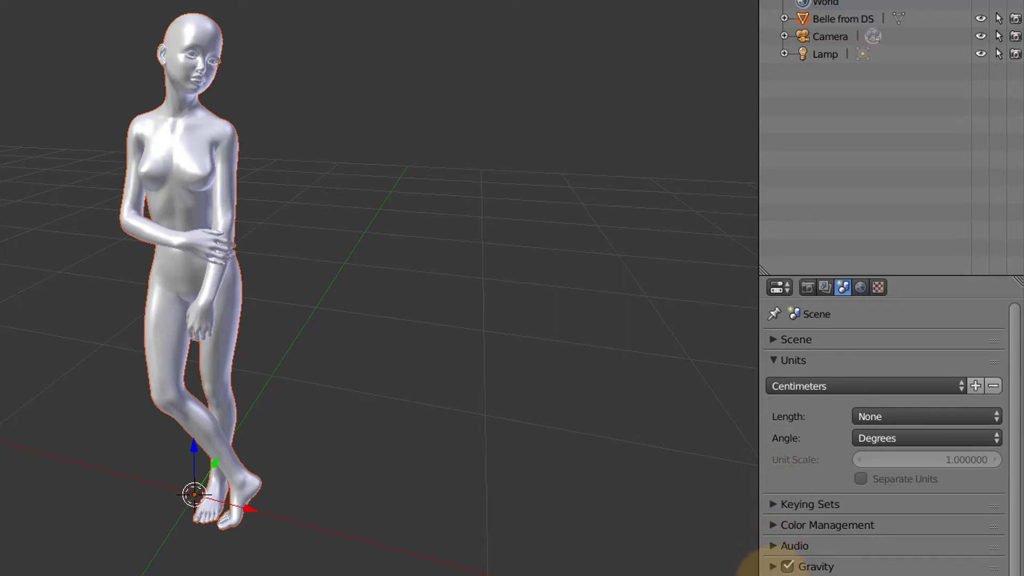
{"action": "left_click", "coordinate": [771, 567]}
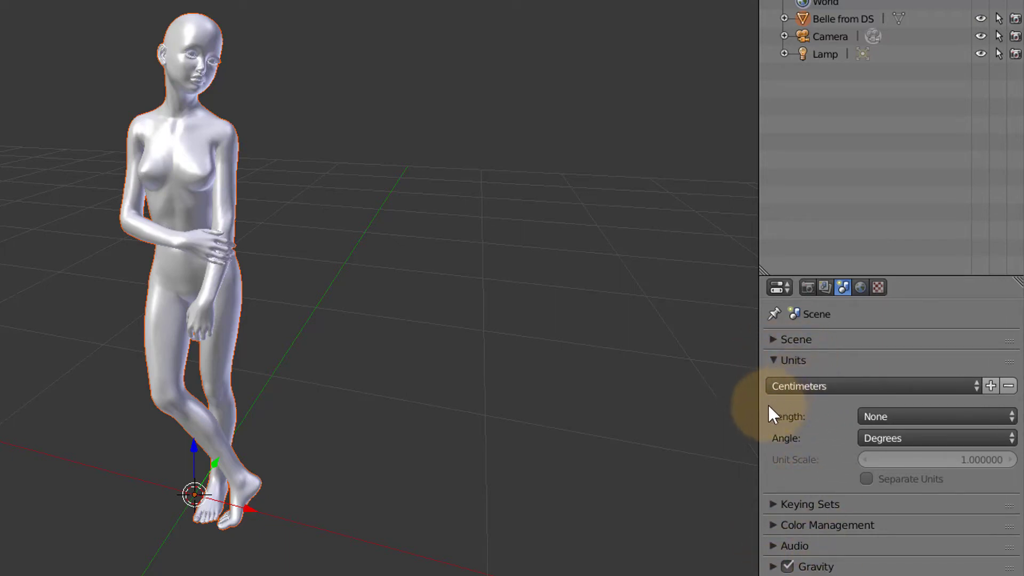
{"action": "left_click_drag", "start_coordinate": [759, 407], "coordinate": [727, 411]}
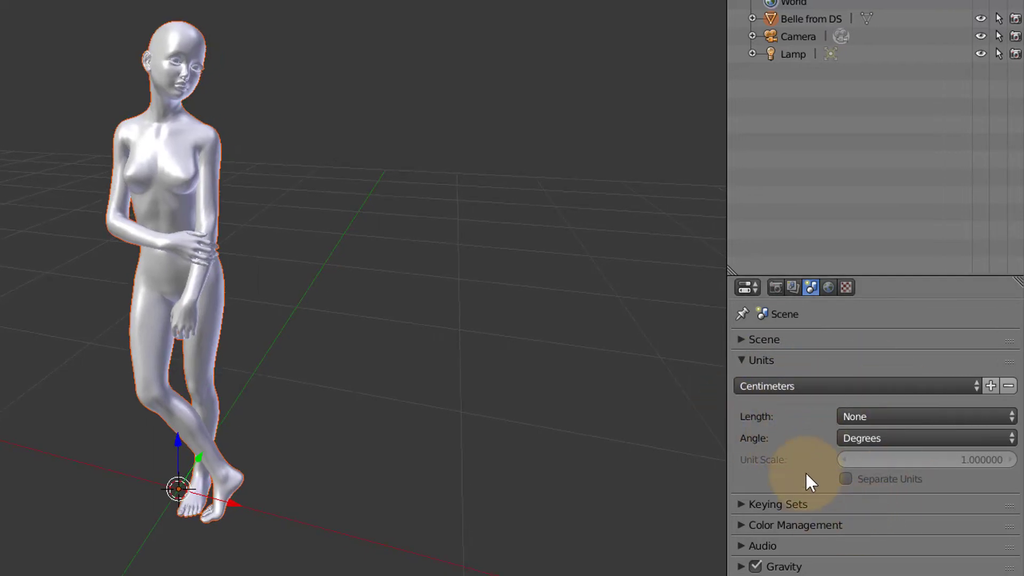
{"action": "left_click", "coordinate": [856, 383]}
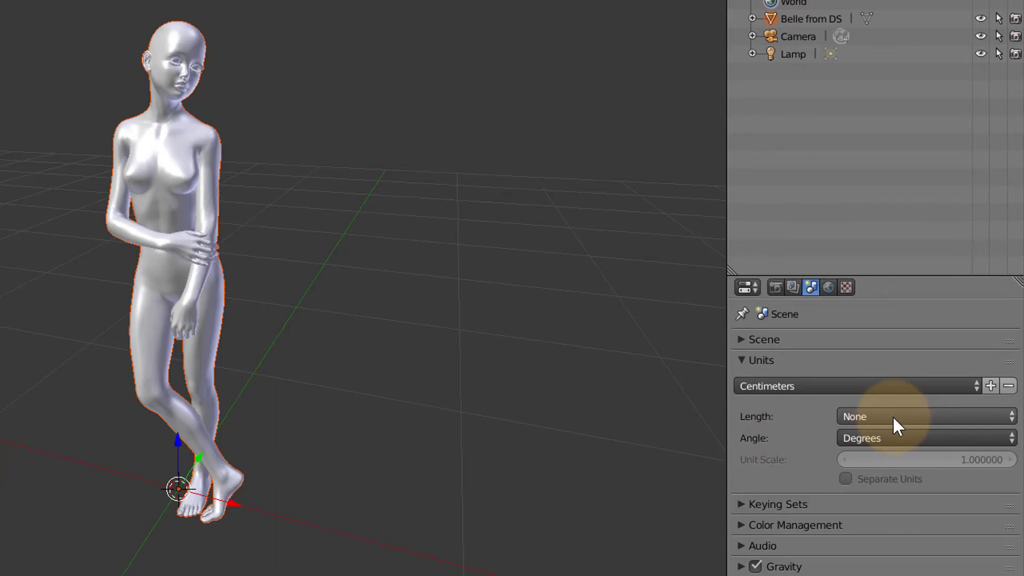
- Switch the Length unit system to Metric and apply the Centimeters unit preset
{"action": "left_click", "coordinate": [933, 417]}
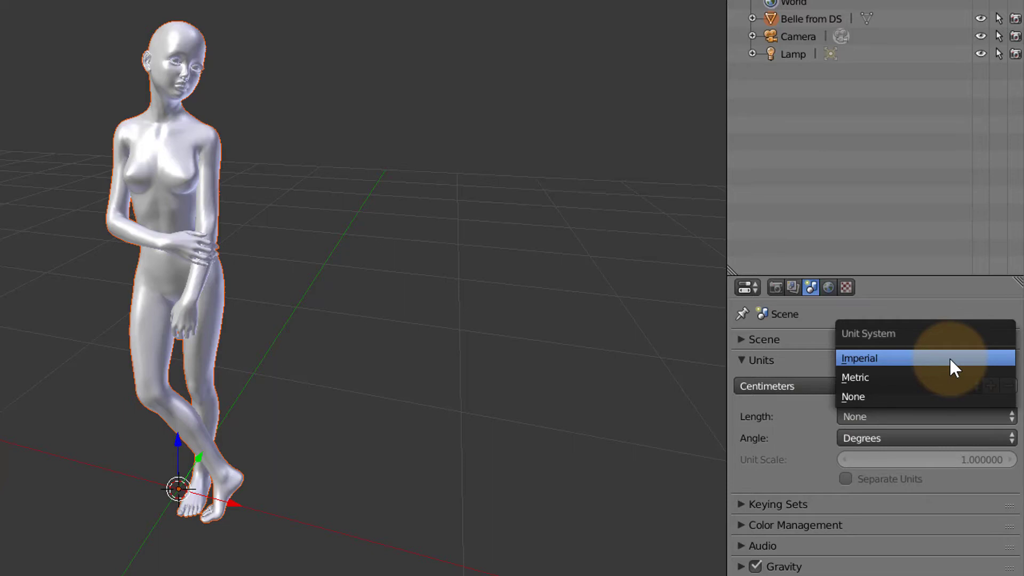
{"action": "left_click", "coordinate": [920, 375]}
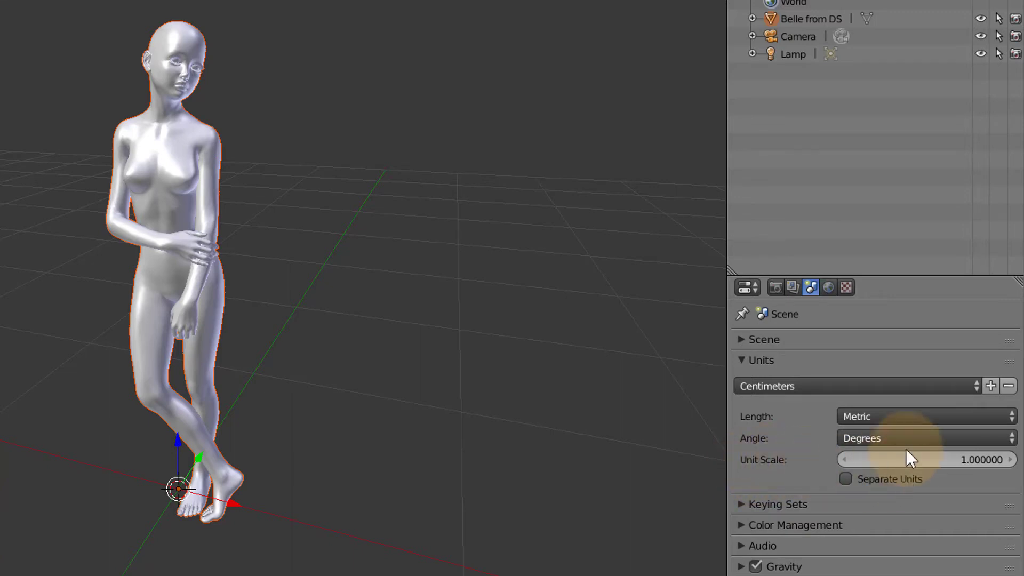
{"action": "left_click", "coordinate": [926, 386]}
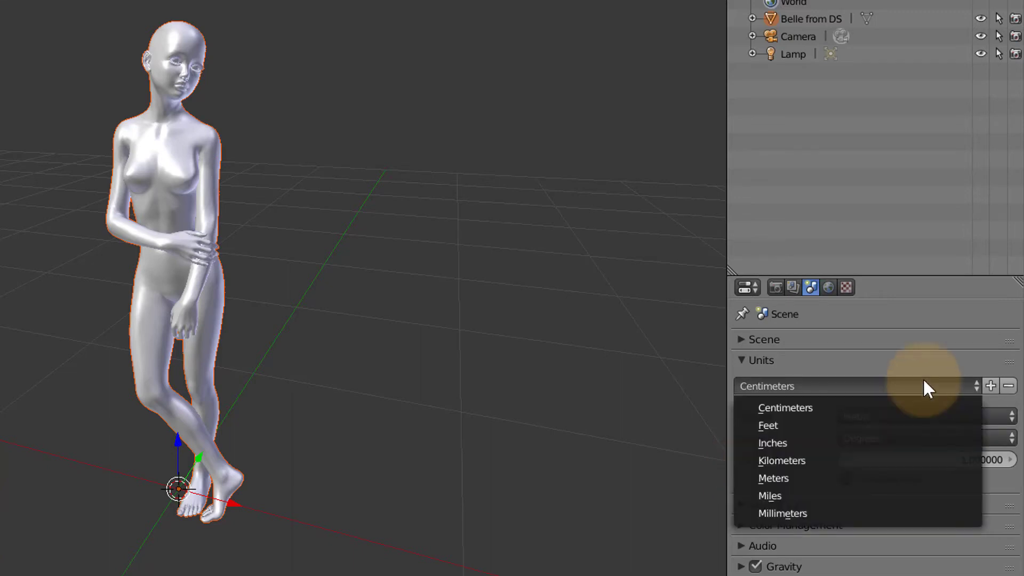
{"action": "left_click", "coordinate": [903, 407]}
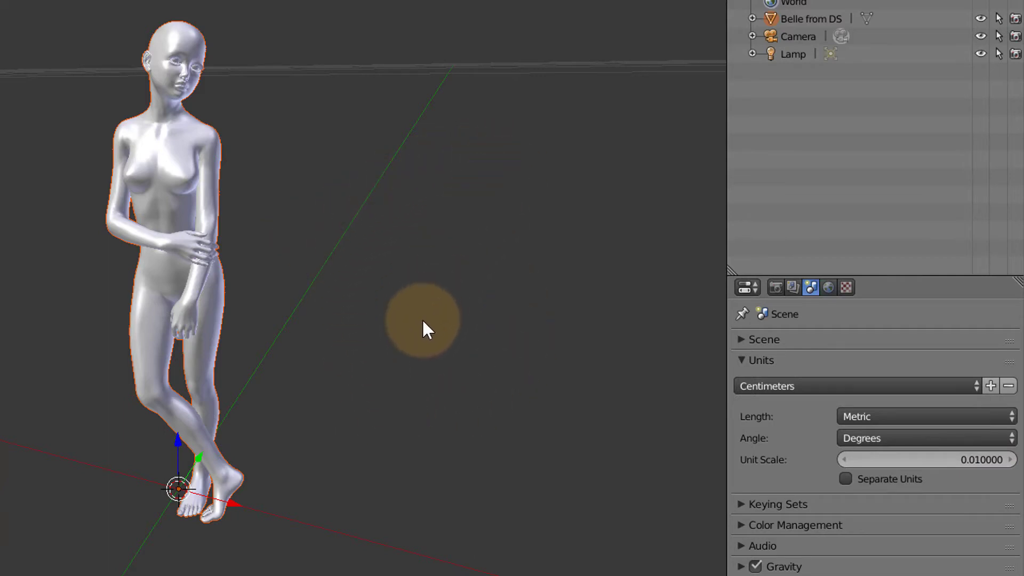
- Confirm the Unit Scale at 1.000000
{"action": "scroll", "coordinate": [376, 319], "scroll_direction": "down", "scroll_amount": 5}
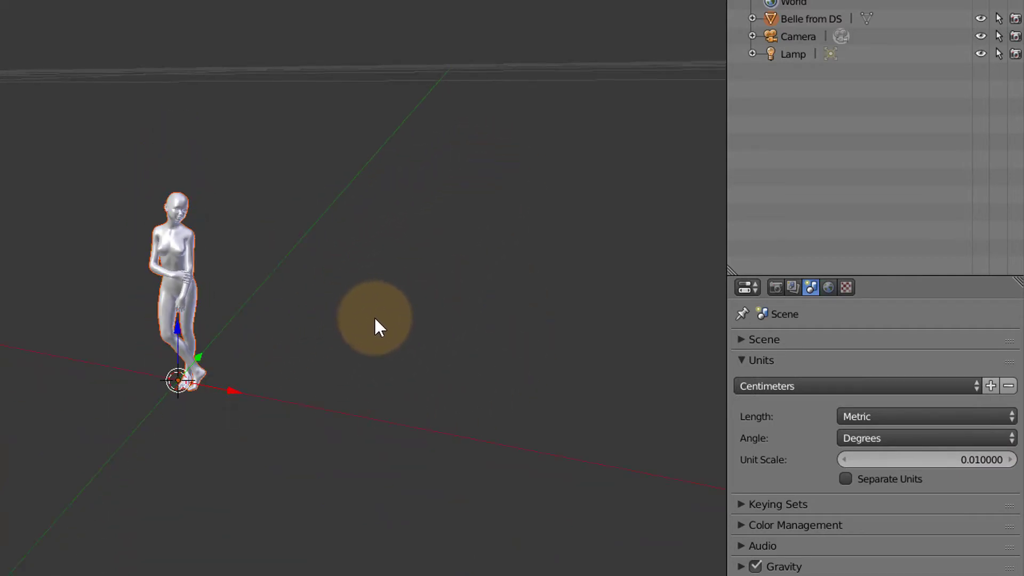
{"action": "scroll", "coordinate": [375, 320], "scroll_direction": "down", "scroll_amount": 6}
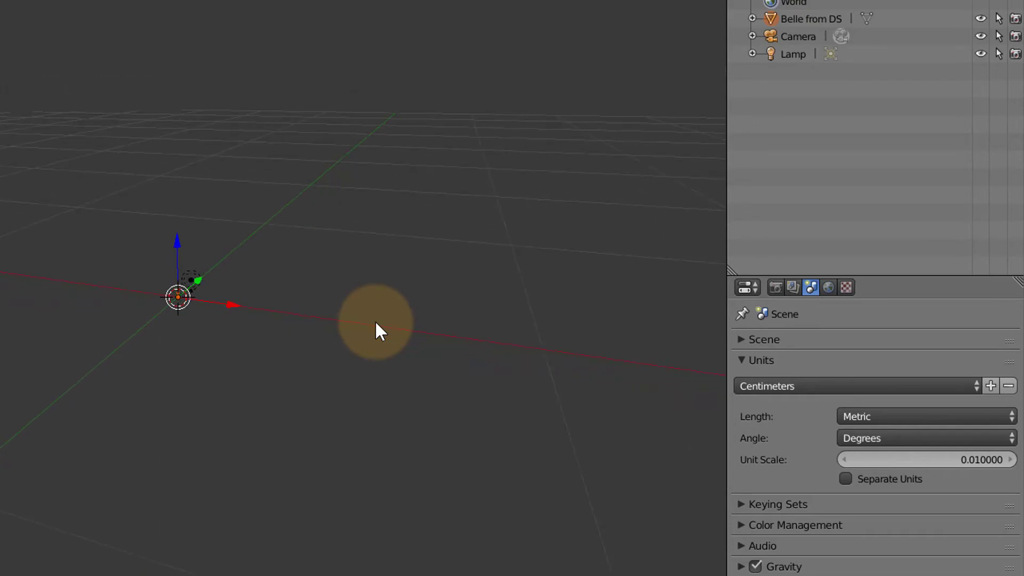
{"action": "scroll", "coordinate": [376, 323], "scroll_direction": "down", "scroll_amount": 2}
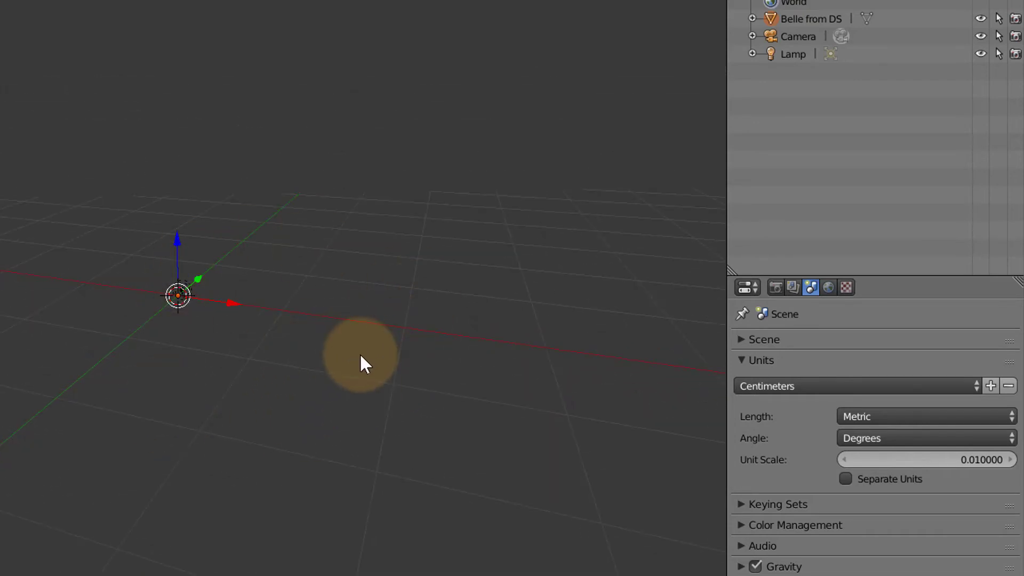
{"action": "scroll", "coordinate": [358, 353], "scroll_direction": "down", "scroll_amount": 3}
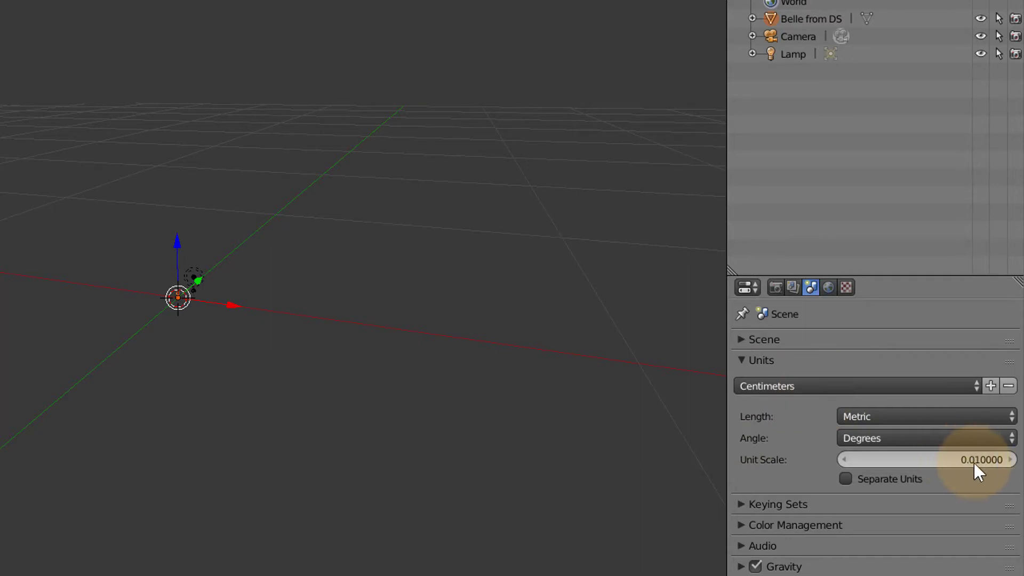
{"action": "left_click", "coordinate": [938, 459]}
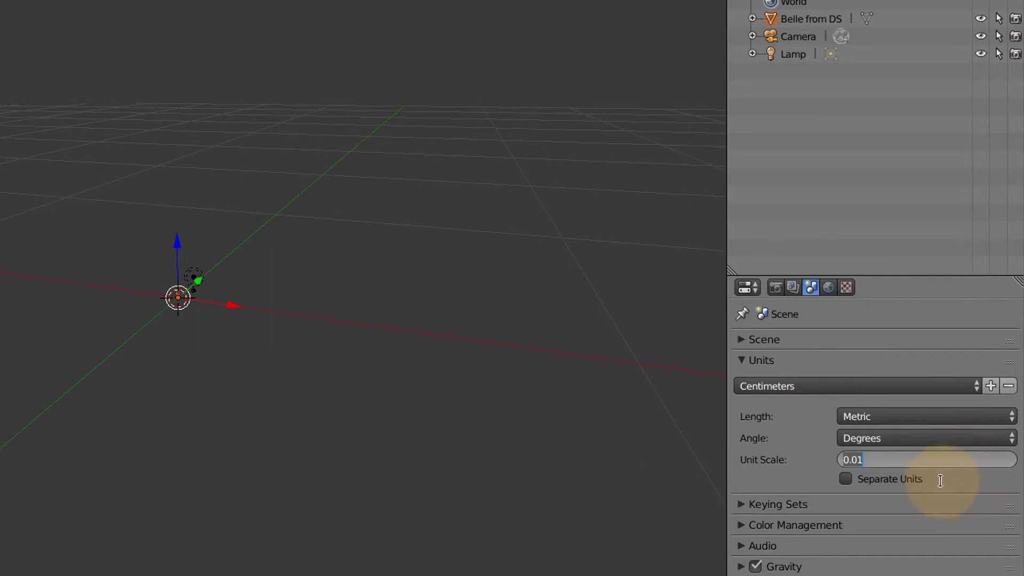
{"action": "key", "text": "Return"}
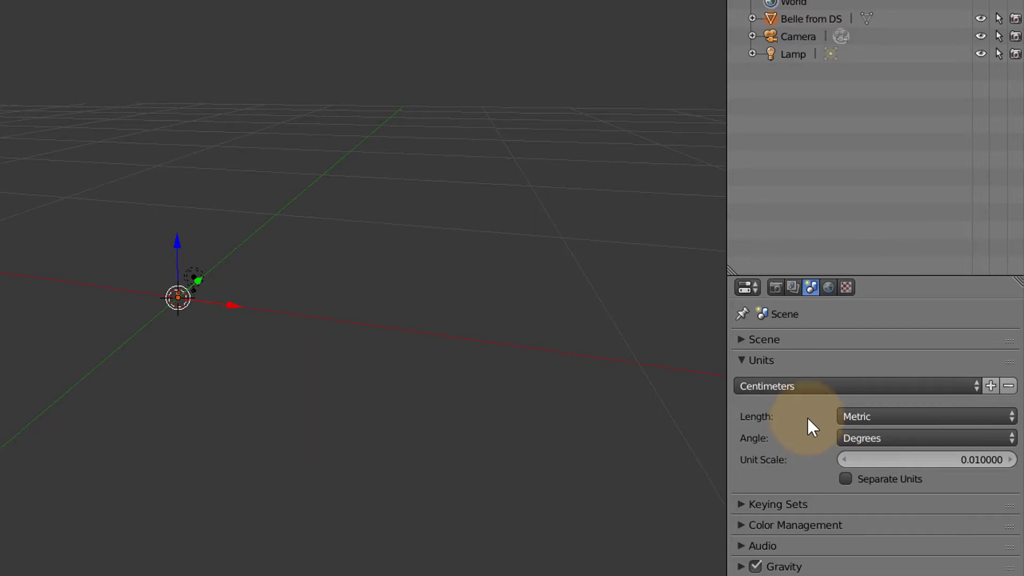
- Try the Meters preset, reapply Centimeters with Unit Scale 1.0, and deselect everything
{"action": "left_click", "coordinate": [815, 386]}
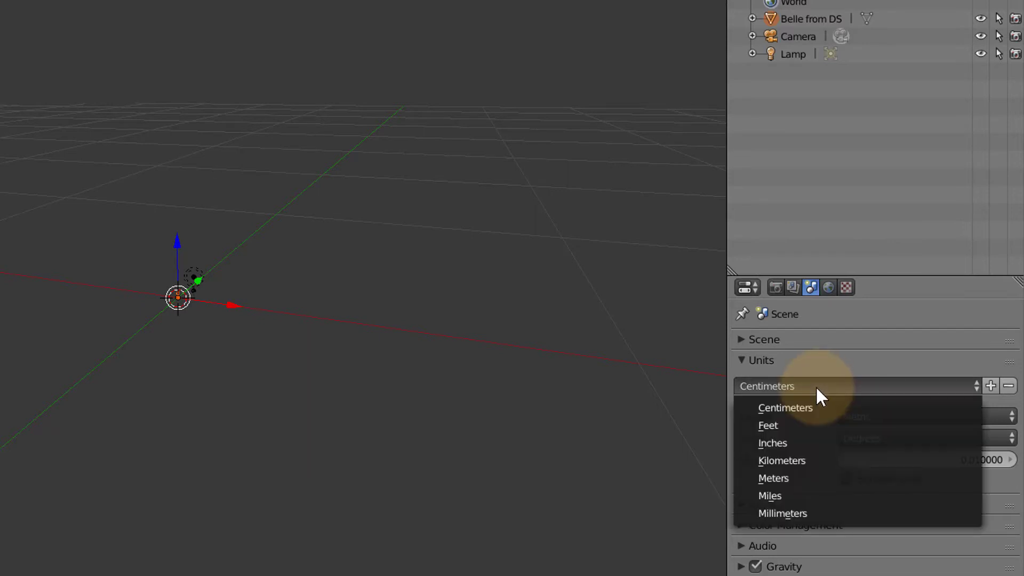
{"action": "left_click", "coordinate": [803, 477]}
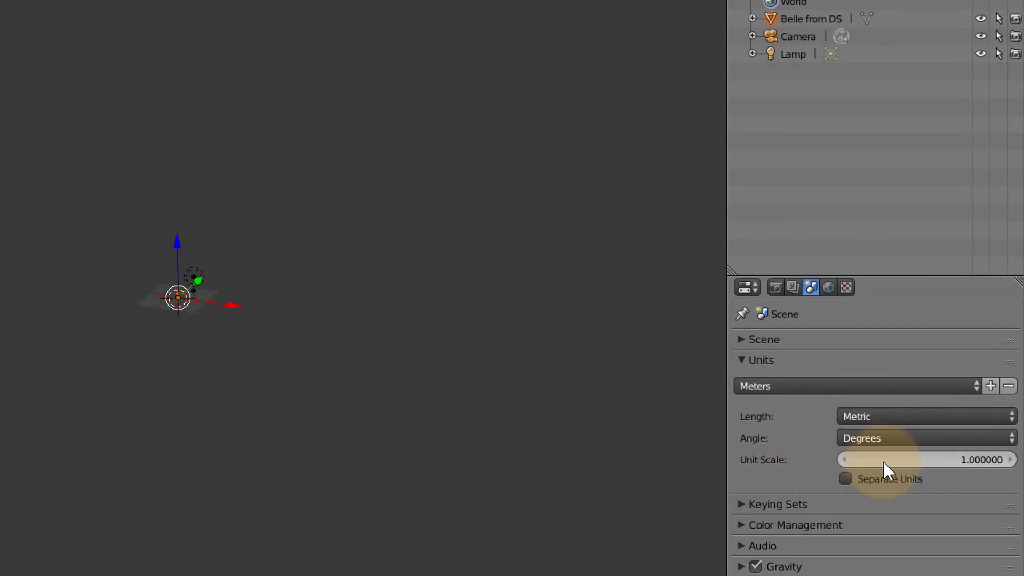
{"action": "scroll", "coordinate": [368, 381], "scroll_direction": "up", "scroll_amount": 5}
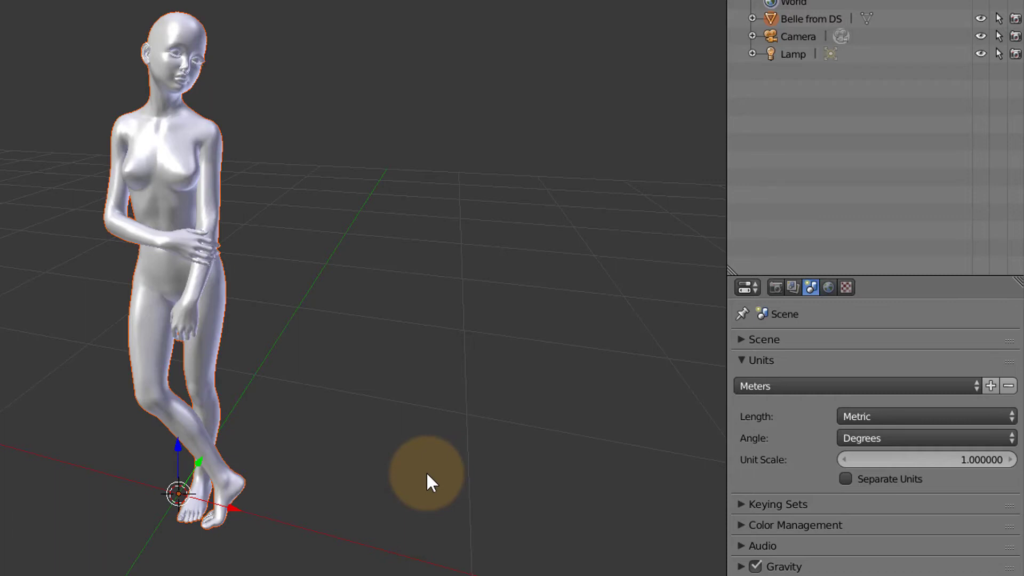
{"action": "left_click", "coordinate": [860, 386]}
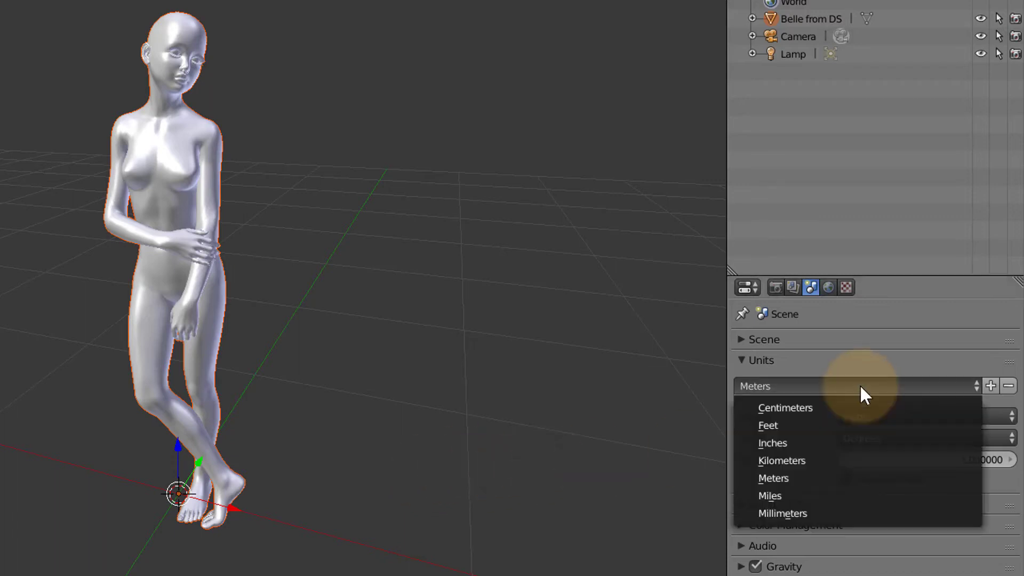
{"action": "left_click", "coordinate": [849, 407]}
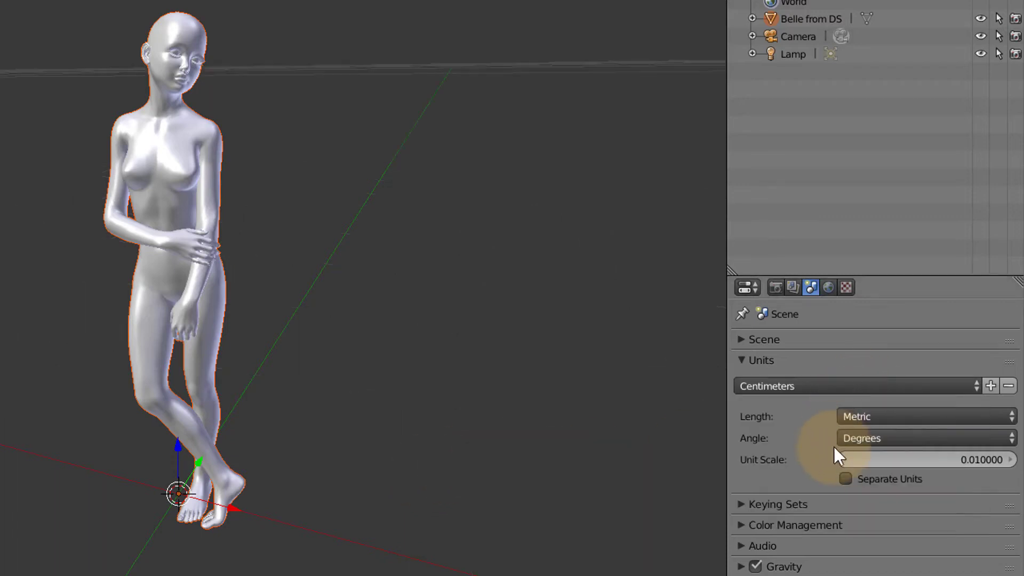
{"action": "left_click", "coordinate": [918, 460]}
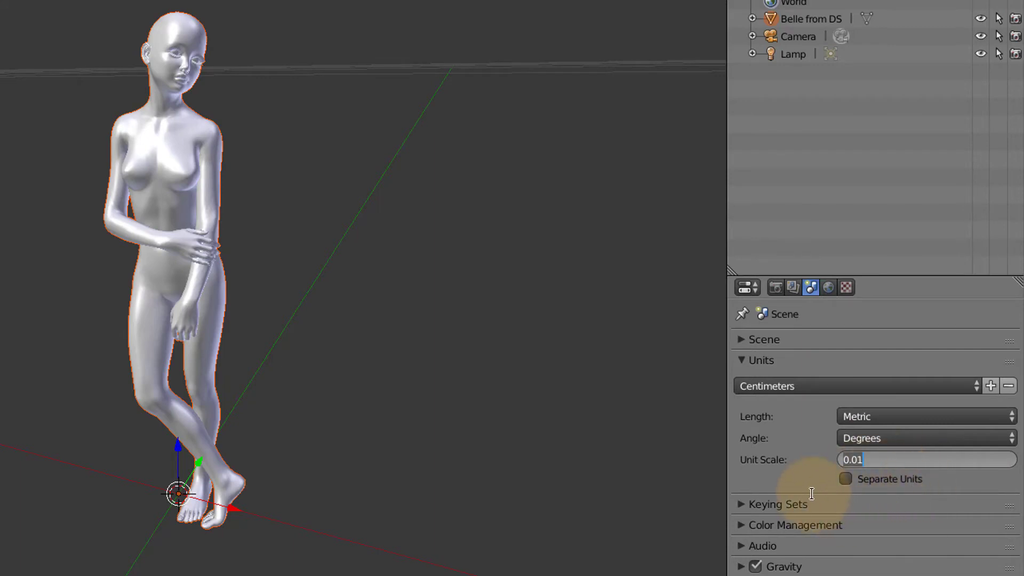
{"action": "key", "text": "Return"}
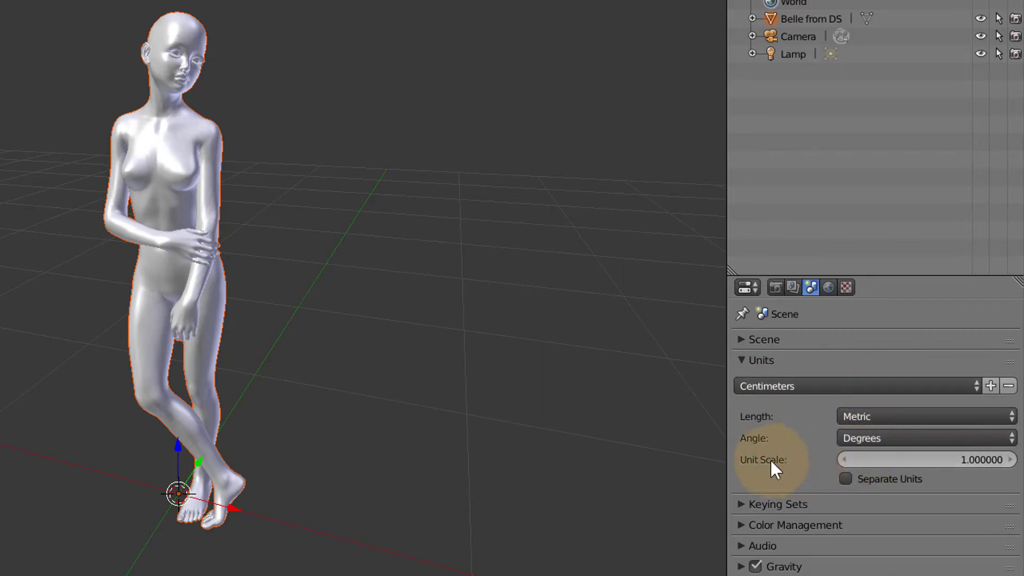
{"action": "key", "text": "a"}
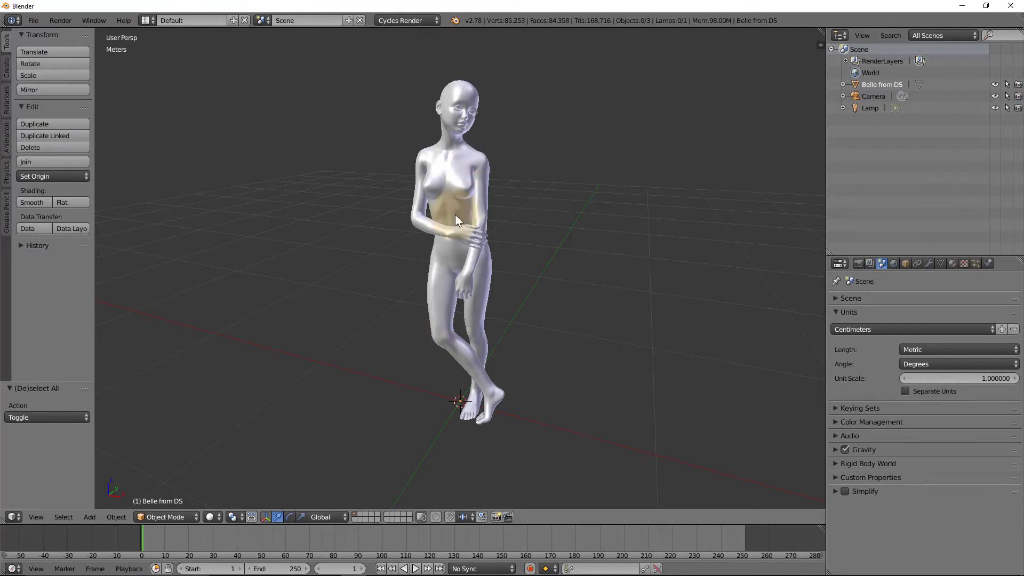
- Select Belle from DS with the N sidebar showing her 1.646 m height, then switch to the store browser
{"action": "key", "text": "n"}
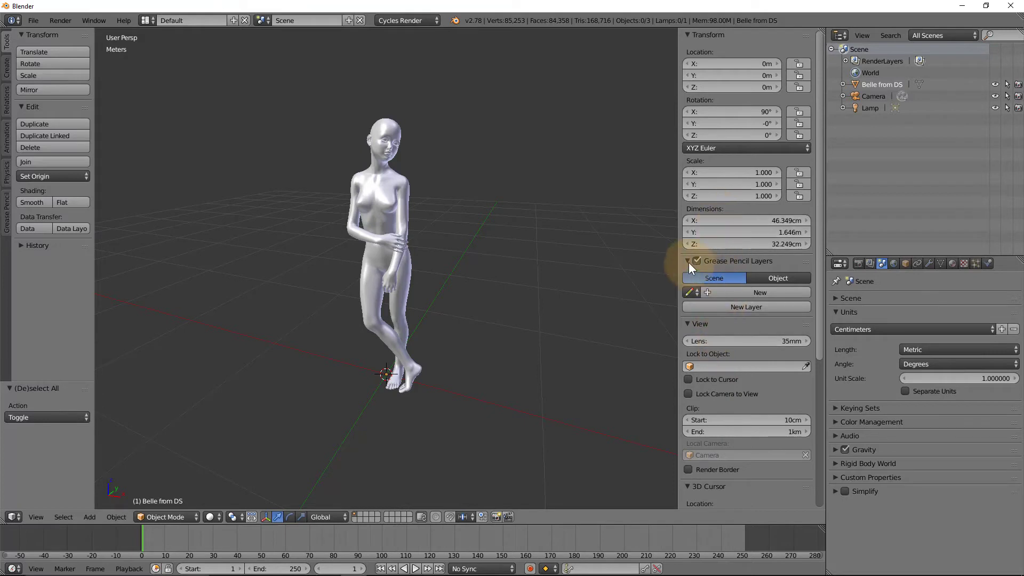
{"action": "mouse_move", "coordinate": [690, 263]}
{"action": "left_mouse_down"}
{"action": "mouse_move", "coordinate": [685, 332]}
{"action": "mouse_move", "coordinate": [699, 374]}
{"action": "left_mouse_up"}
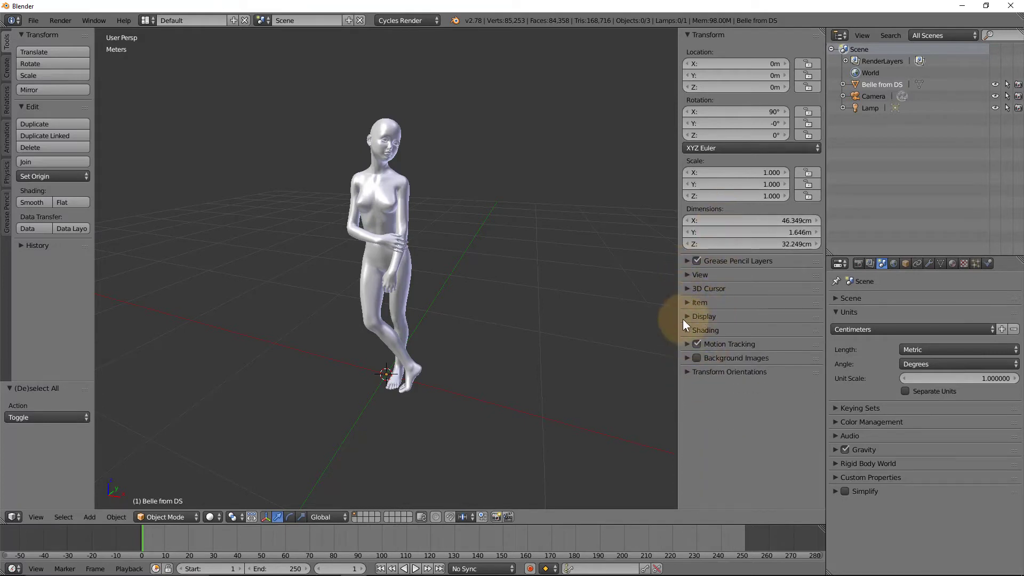
{"action": "right_click", "coordinate": [391, 196]}
{"action": "key", "text": "a"}
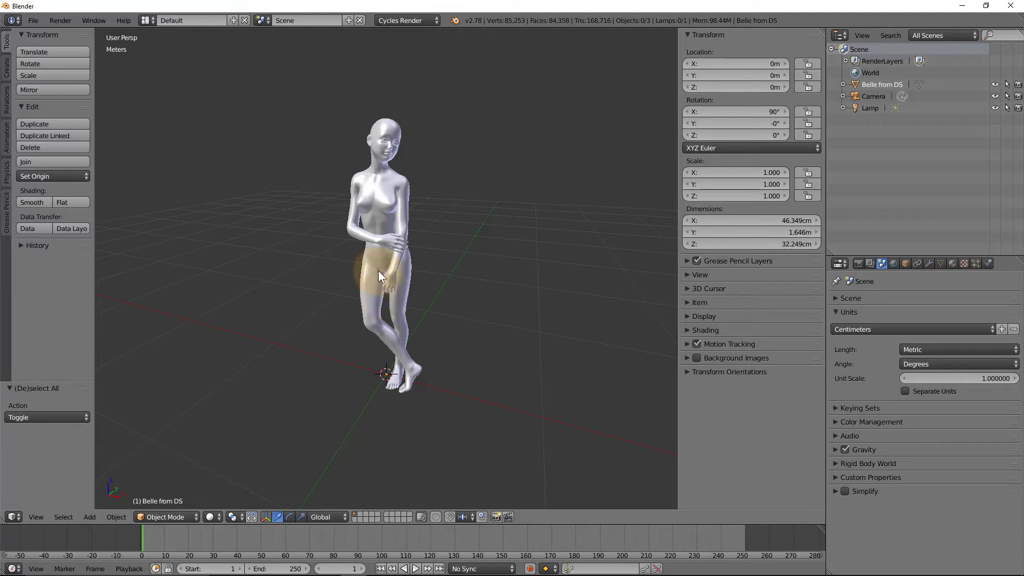
{"action": "right_click", "coordinate": [386, 216]}
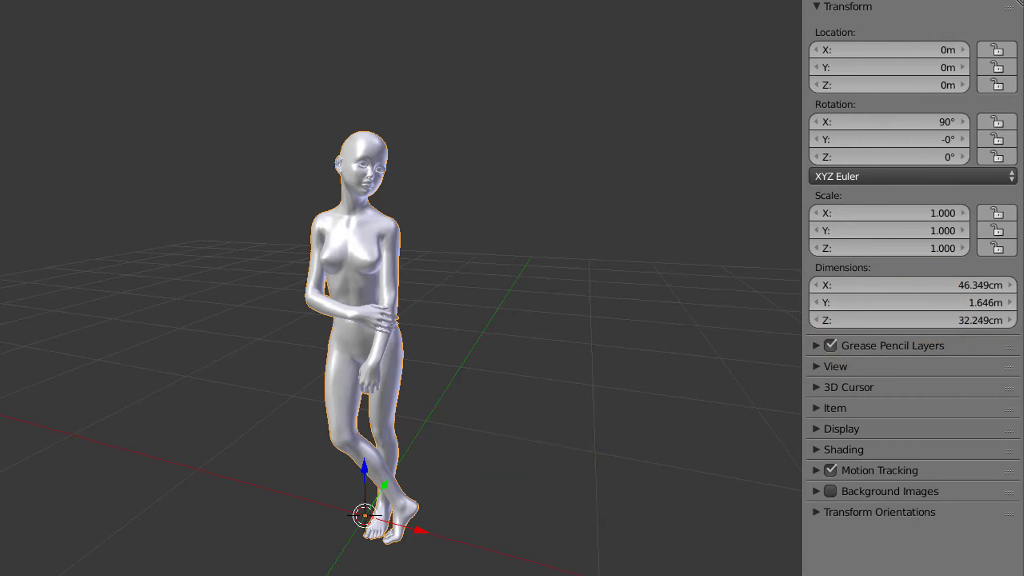
{"action": "key", "text": "alt+Tab"}
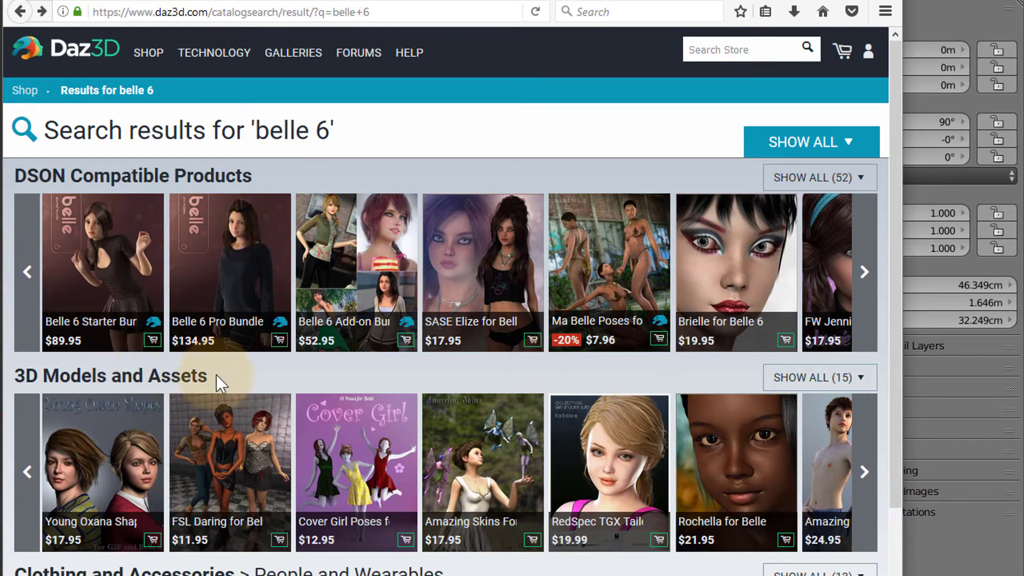
- Find Belle 6's 162.56 cm height in the Belle 6 Pro Bundle details, then return to Blender
{"action": "left_click", "coordinate": [235, 280]}
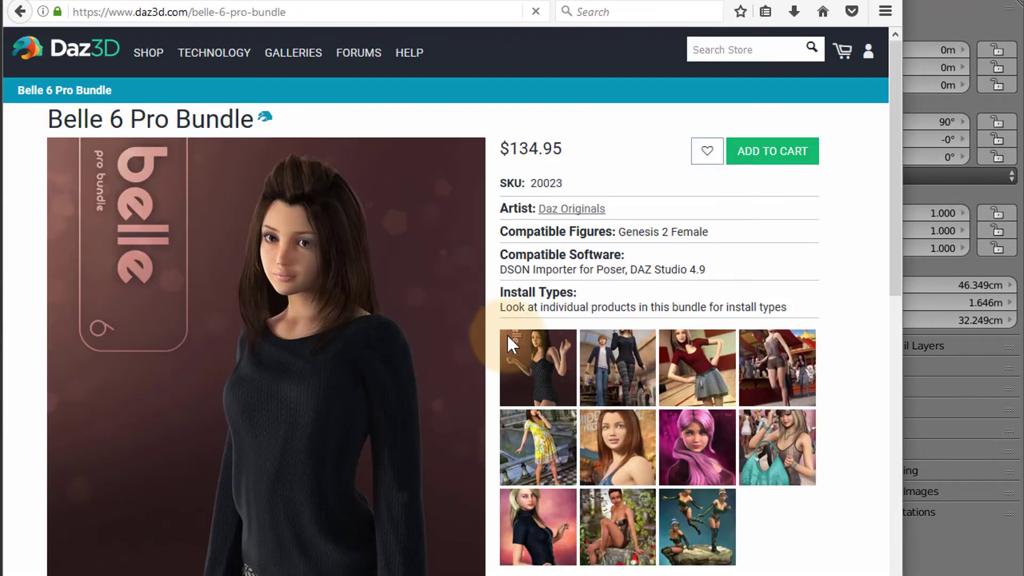
{"action": "scroll", "coordinate": [523, 347], "scroll_direction": "down", "scroll_amount": 2}
{"action": "scroll", "coordinate": [525, 346], "scroll_direction": "down", "scroll_amount": 12}
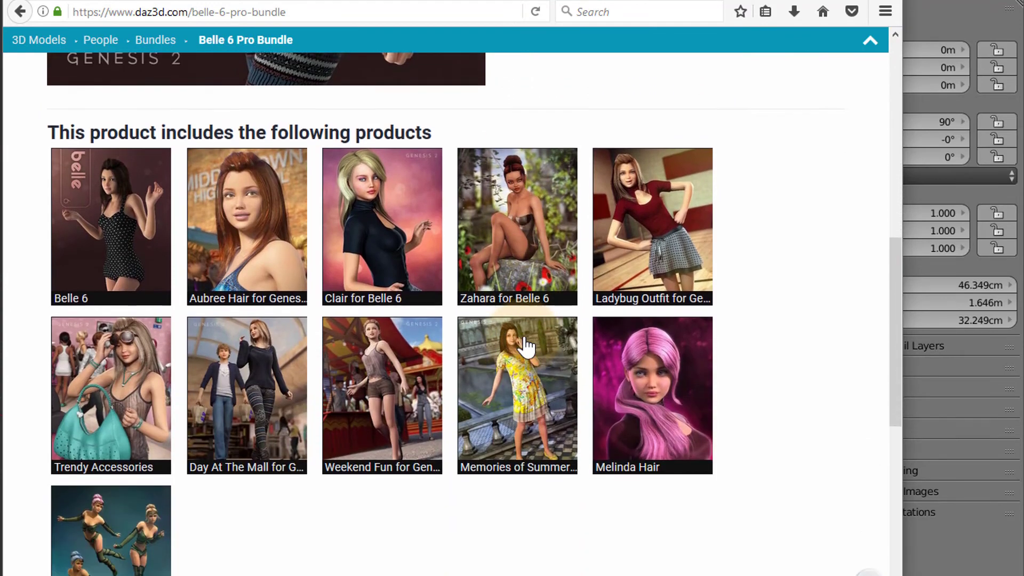
{"action": "scroll", "coordinate": [525, 347], "scroll_direction": "down", "scroll_amount": 2}
{"action": "scroll", "coordinate": [525, 347], "scroll_direction": "up", "scroll_amount": 5}
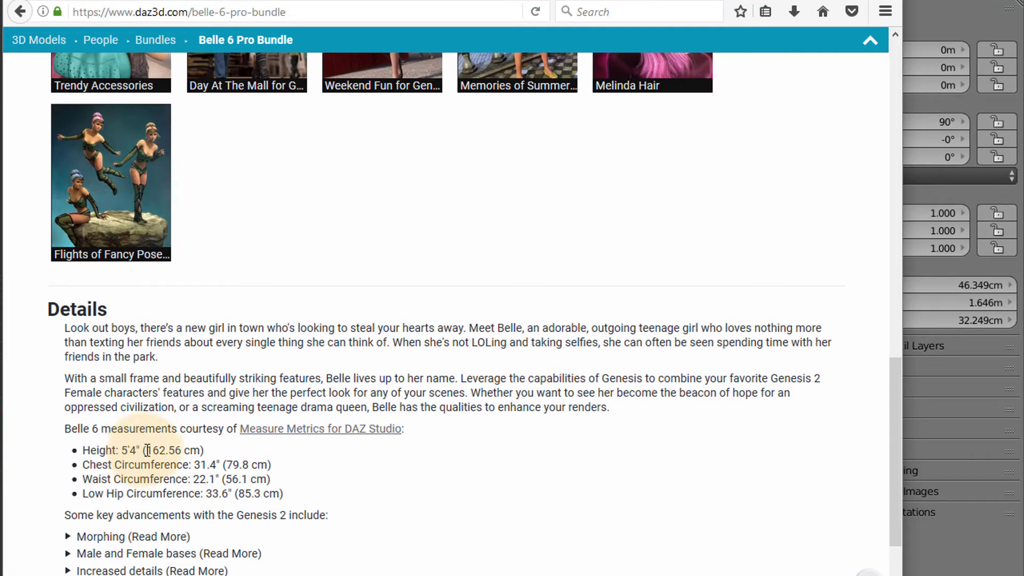
{"action": "left_click_drag", "start_coordinate": [147, 451], "coordinate": [202, 451]}
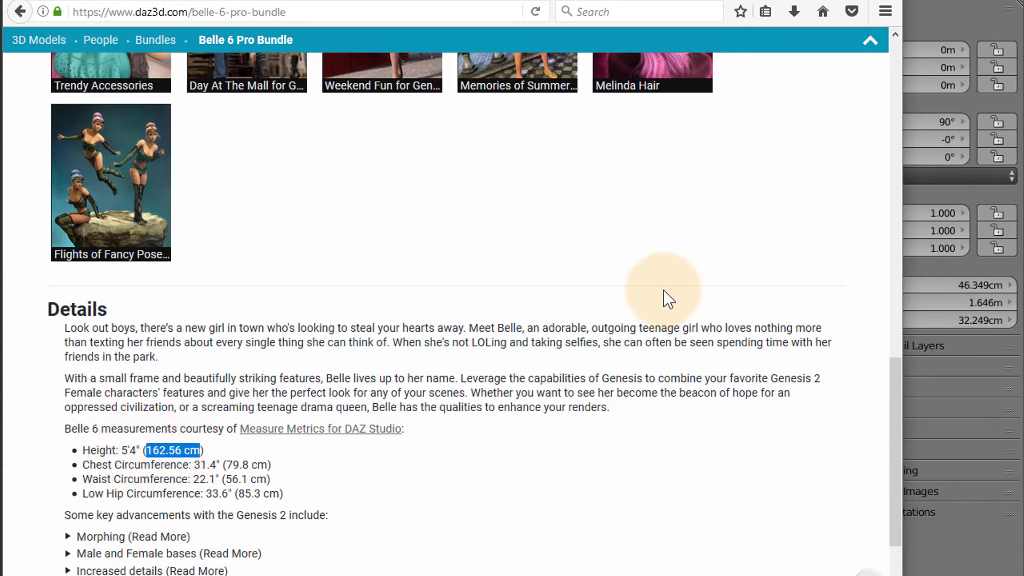
{"action": "left_click", "coordinate": [954, 24]}
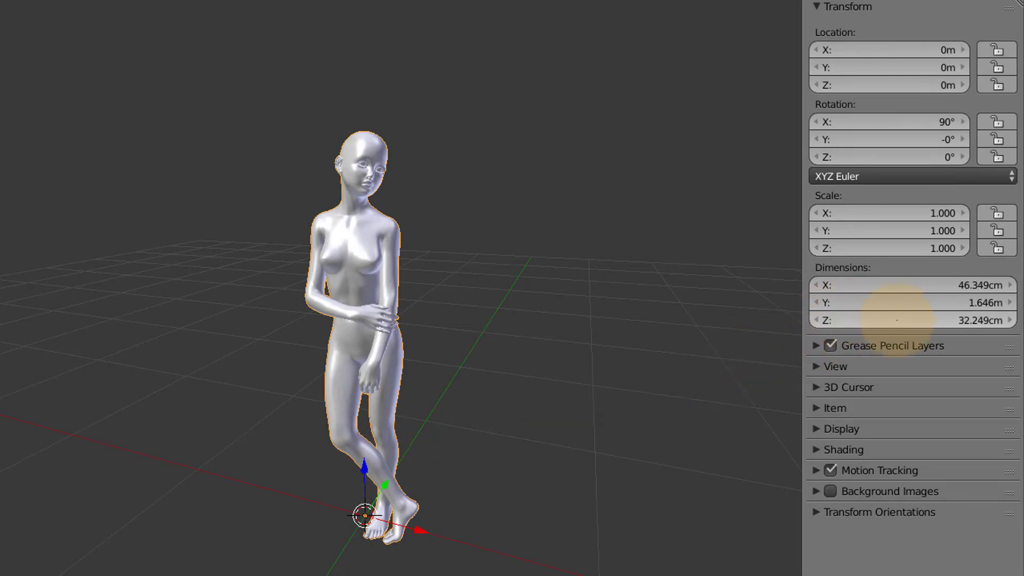
- Apply the figure's 90° X rotation so rotations read 0° and the 1.646m height lies on Z
{"action": "mouse_move", "coordinate": [936, 320]}
{"action": "left_mouse_down"}
{"action": "mouse_move", "coordinate": [891, 327]}
{"action": "mouse_move", "coordinate": [930, 325]}
{"action": "left_mouse_up"}
{"action": "right_click", "coordinate": [930, 326]}
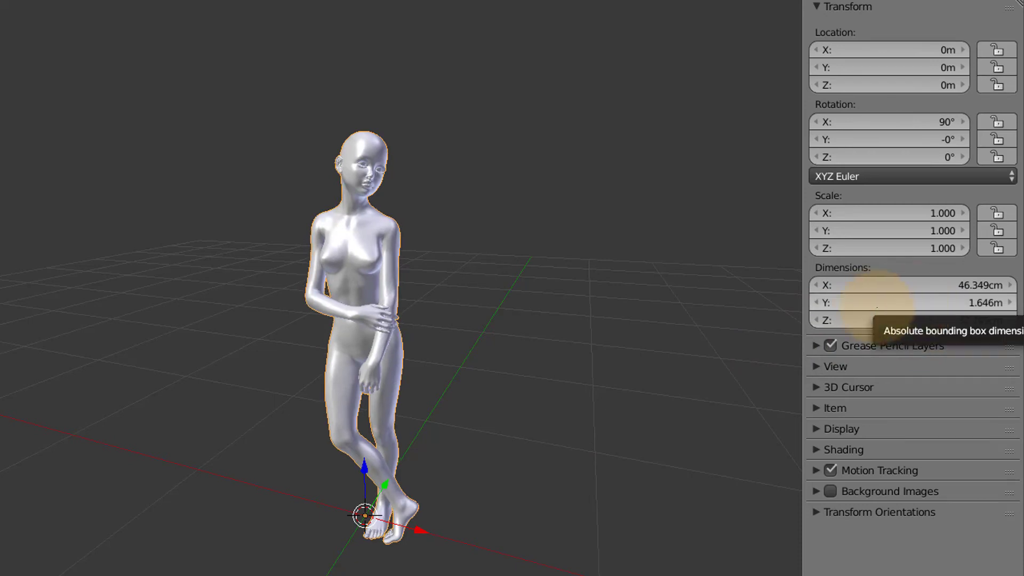
{"action": "mouse_move", "coordinate": [894, 303]}
{"action": "left_mouse_down"}
{"action": "mouse_move", "coordinate": [976, 297]}
{"action": "mouse_move", "coordinate": [894, 302]}
{"action": "left_mouse_up"}
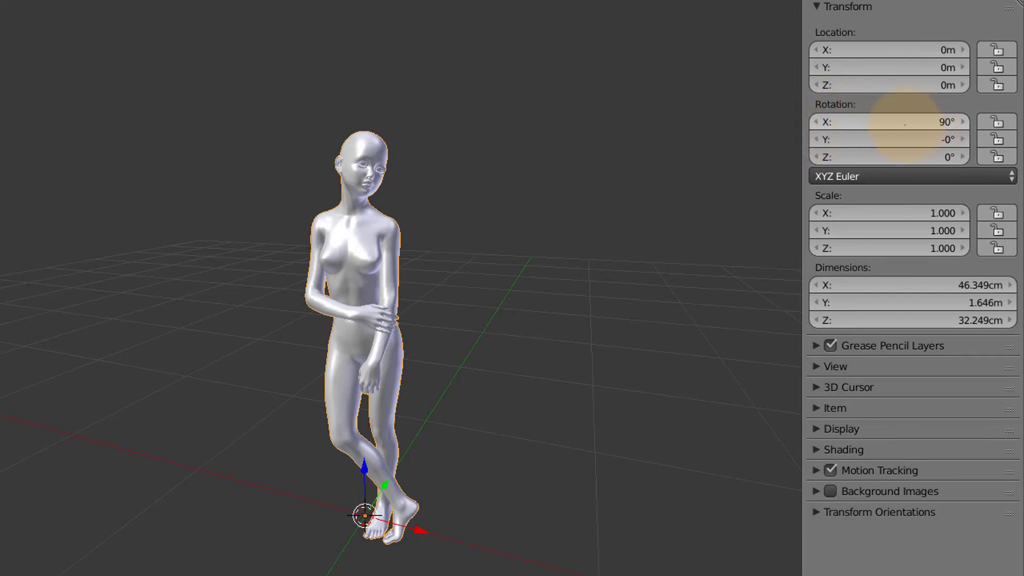
{"action": "left_click_drag", "start_coordinate": [904, 124], "coordinate": [681, 178]}
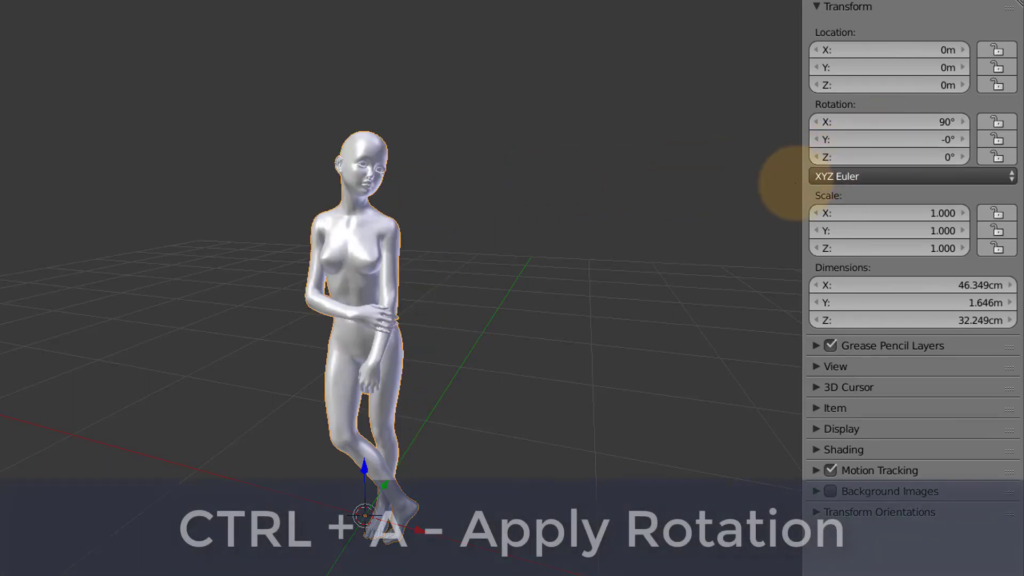
{"action": "key", "text": "ctrl+a"}
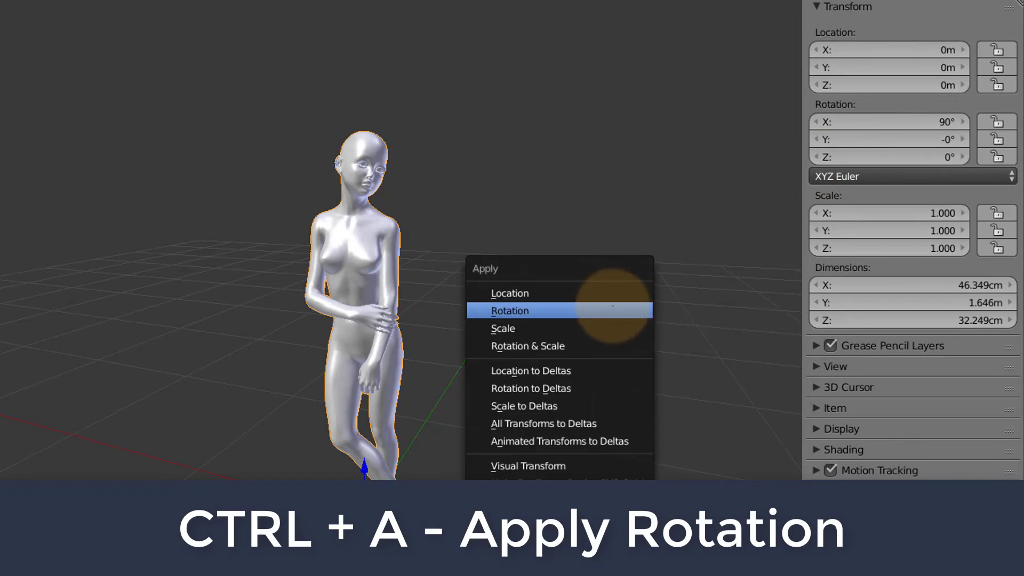
{"action": "left_click", "coordinate": [612, 309]}
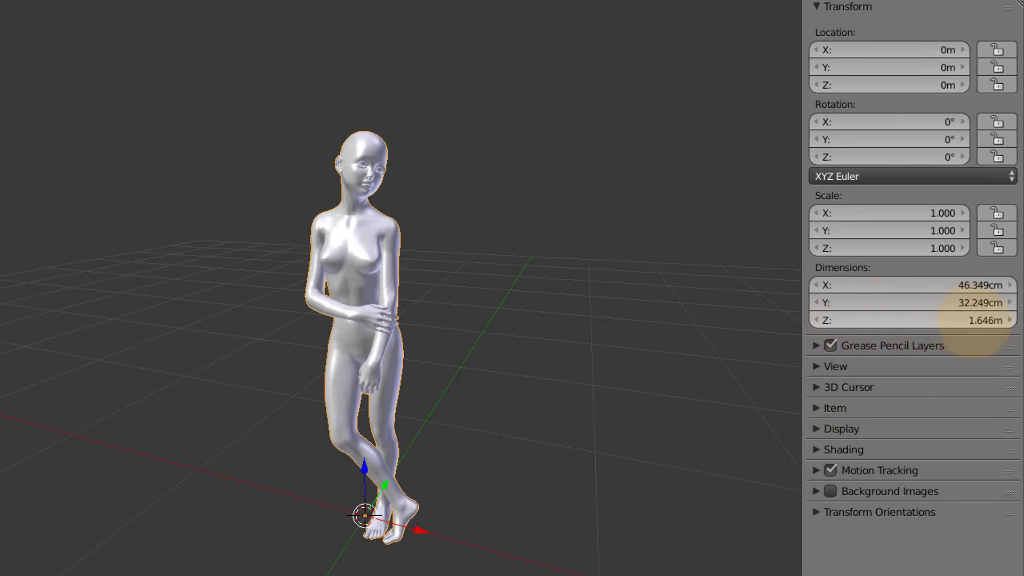
{"action": "left_click_drag", "start_coordinate": [982, 321], "coordinate": [931, 319]}
{"action": "key", "text": "Escape"}
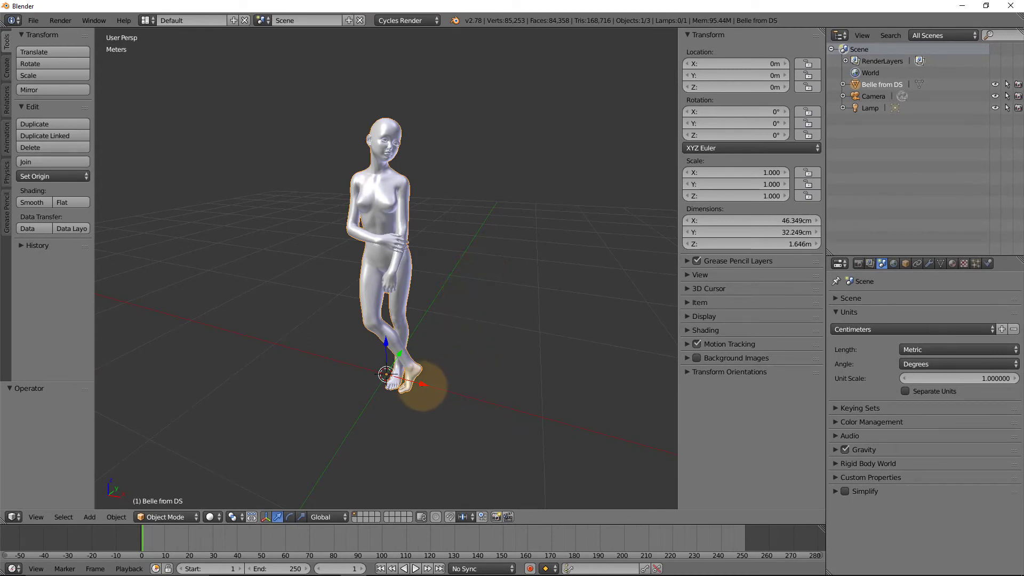
- Move the figure about a metre left of the origin along X
{"action": "left_click_drag", "start_coordinate": [421, 384], "coordinate": [313, 353]}
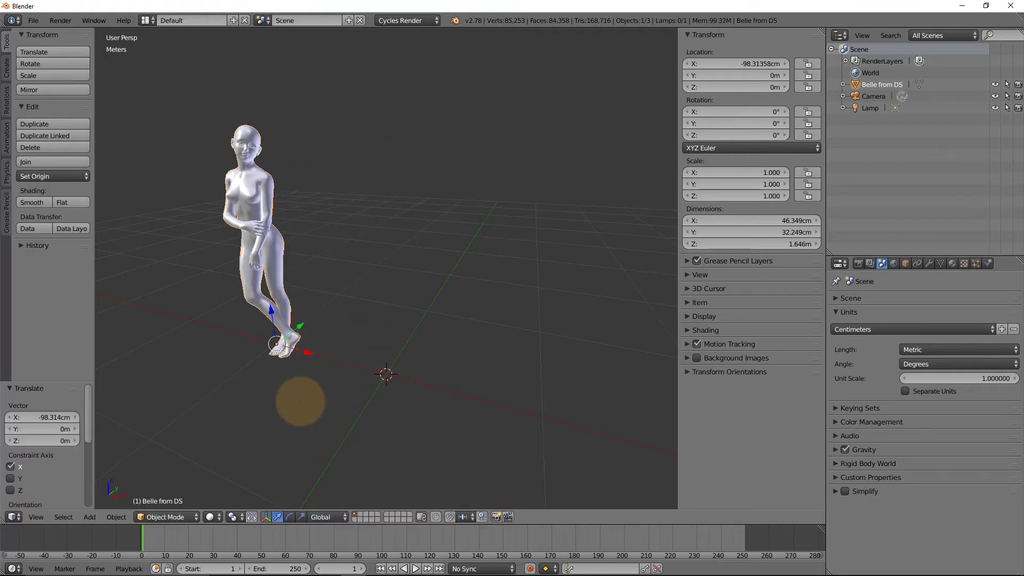
{"action": "key", "text": "ctrl+a"}
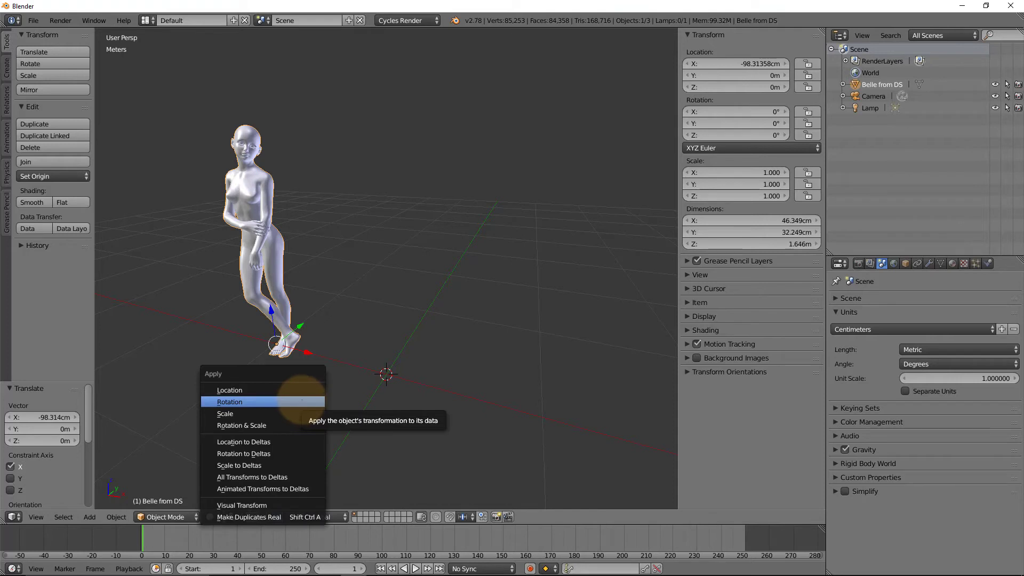
{"action": "left_click", "coordinate": [303, 401]}
- Add a mesh cube with a 50cm radius (1m per side) at the origin
{"action": "key", "text": "shift+a"}
{"action": "mouse_move", "coordinate": [301, 398]}
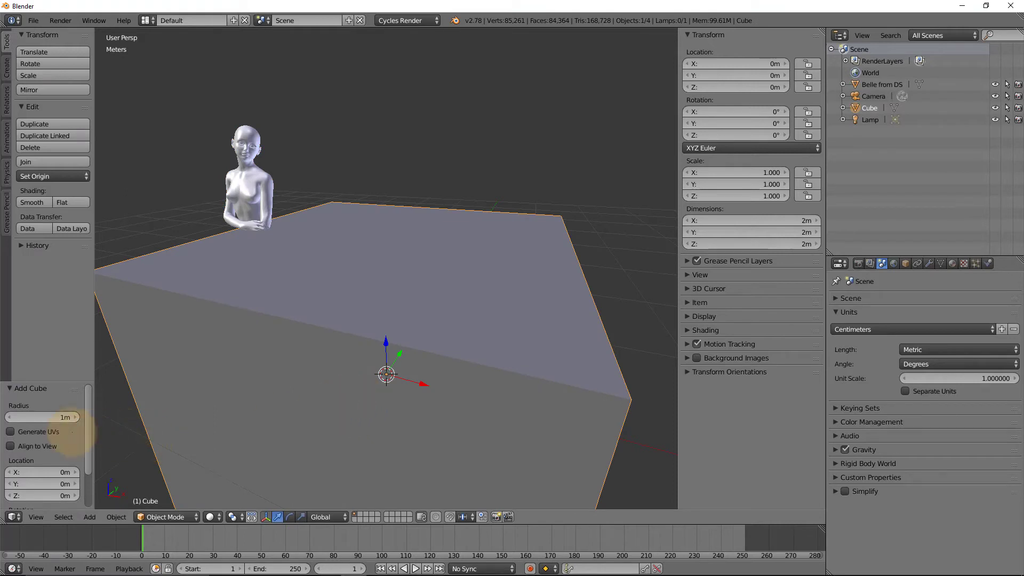
{"action": "left_click_drag", "start_coordinate": [43, 416], "coordinate": [44, 416]}
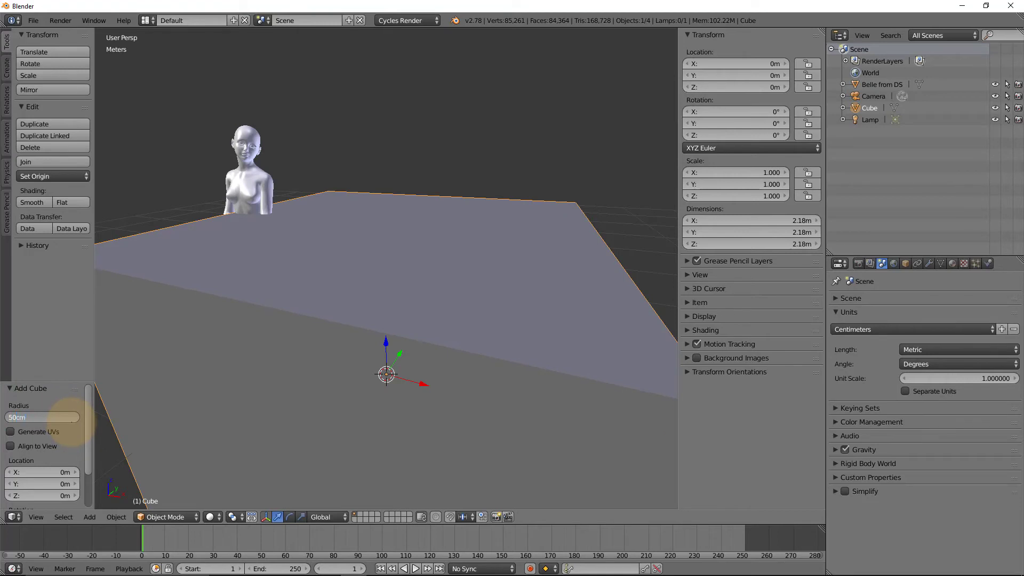
{"action": "key", "text": "Return"}
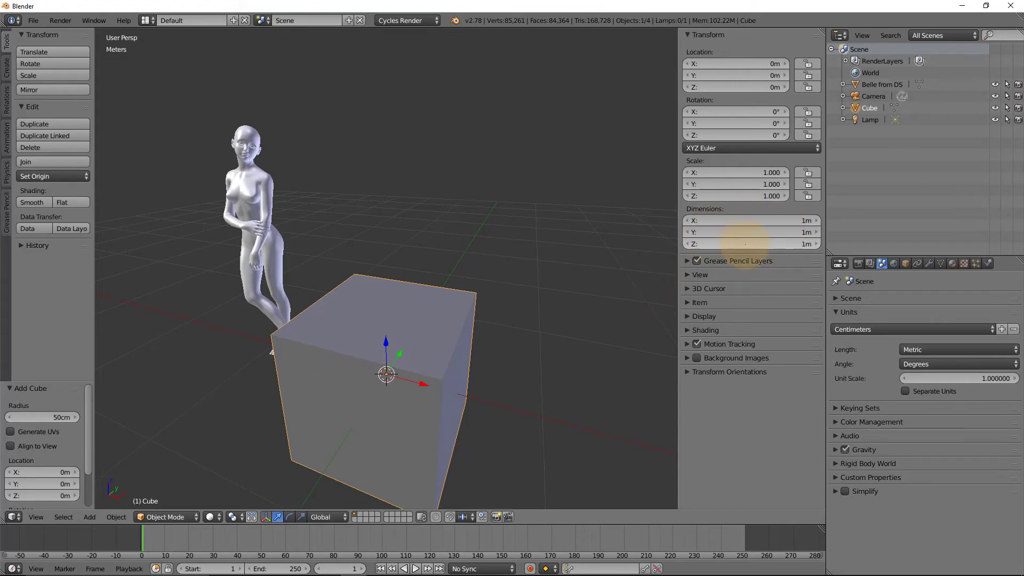
{"action": "mouse_move", "coordinate": [386, 320]}
{"action": "middle_mouse_down"}
{"action": "mouse_move", "coordinate": [438, 323]}
{"action": "mouse_move", "coordinate": [395, 326]}
{"action": "middle_mouse_up"}
{"action": "scroll", "coordinate": [386, 320], "scroll_direction": "down", "scroll_amount": 2}
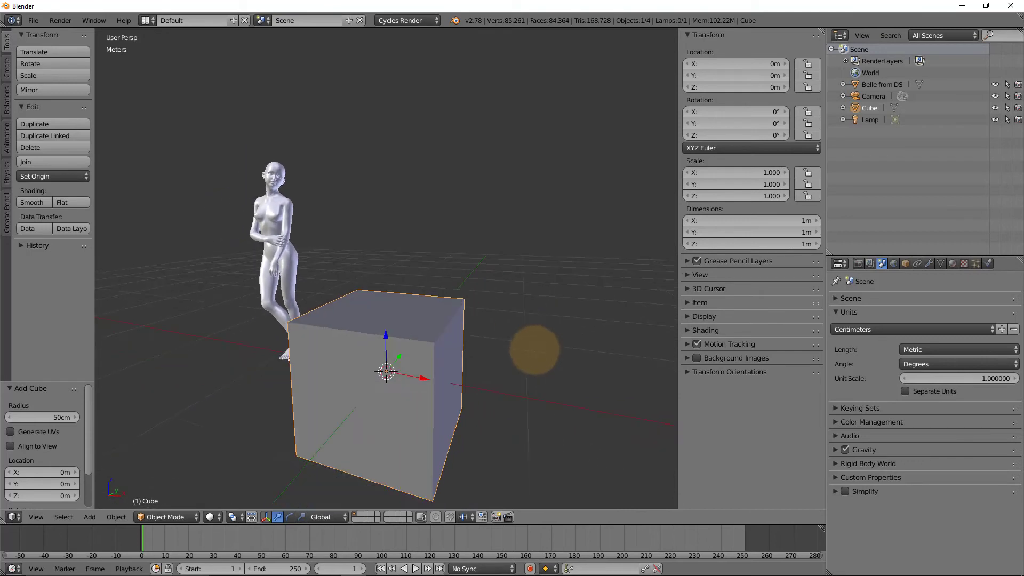
{"action": "scroll", "coordinate": [529, 348], "scroll_direction": "up", "scroll_amount": 4}
{"action": "scroll", "coordinate": [530, 348], "scroll_direction": "down", "scroll_amount": 4}
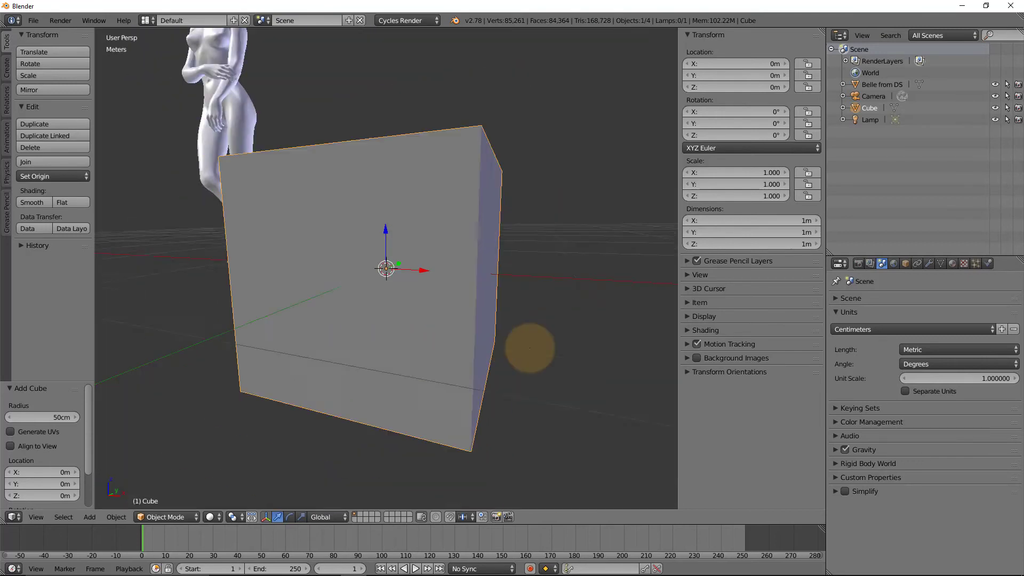
{"action": "scroll", "coordinate": [555, 345], "scroll_direction": "up", "scroll_amount": 2}
{"action": "middle_click_drag", "start_coordinate": [395, 325], "coordinate": [368, 320]}
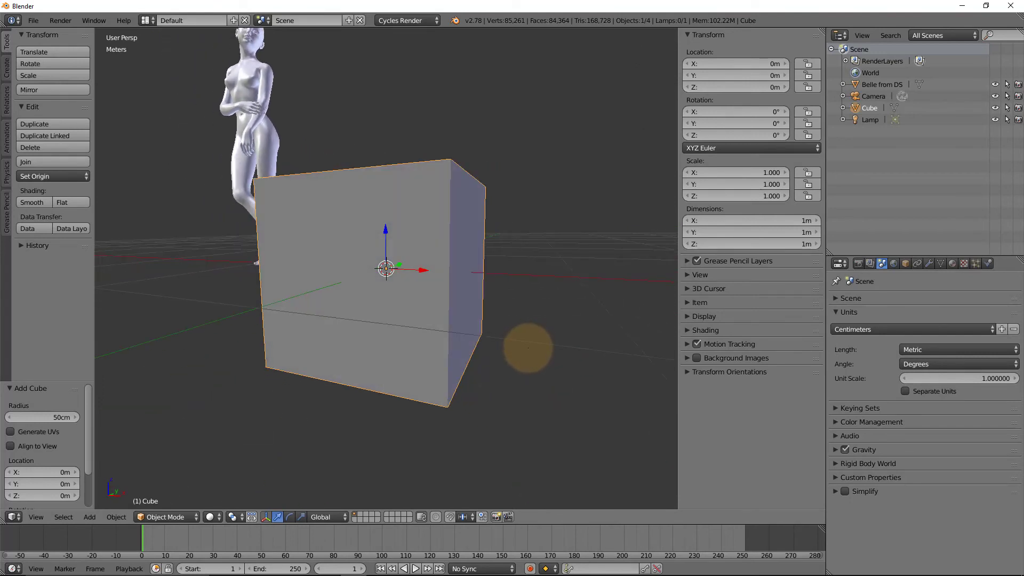
- Raise the cube 50cm along Z so its base rests on the ground
{"action": "key", "text": "g"}
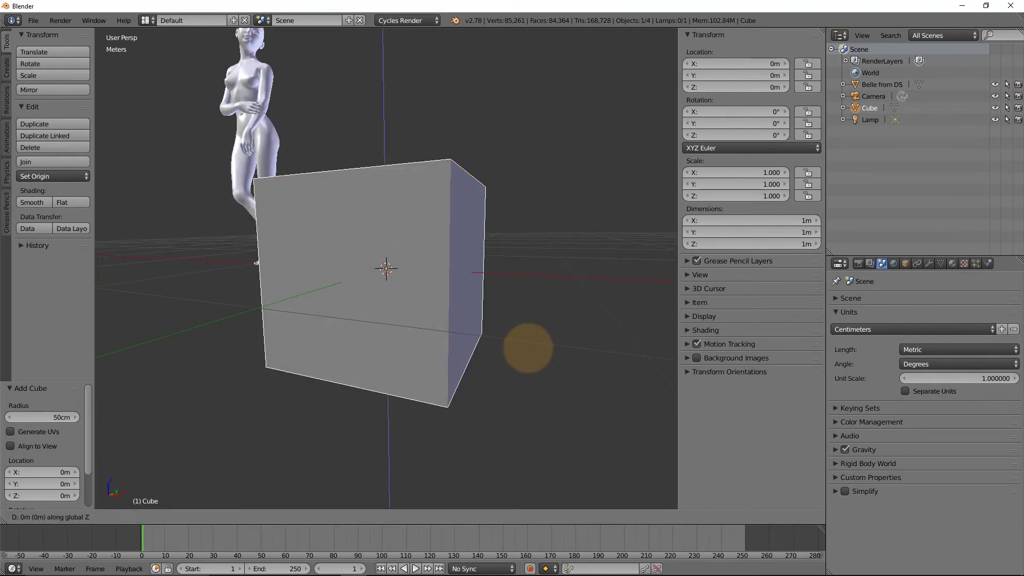
{"action": "type", "text": "5"}
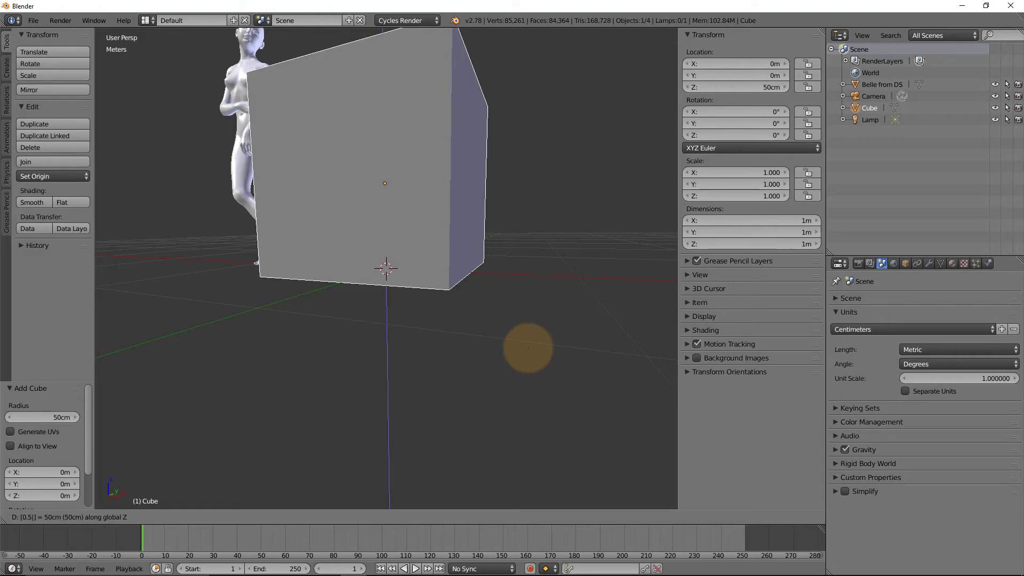
{"action": "key", "text": "Return"}
- Frame the cube in front orthographic view and recentre cube and figure, cancelling a test move
{"action": "middle_click_drag", "start_coordinate": [473, 322], "coordinate": [518, 336]}
{"action": "key", "text": "KP_Decimal"}
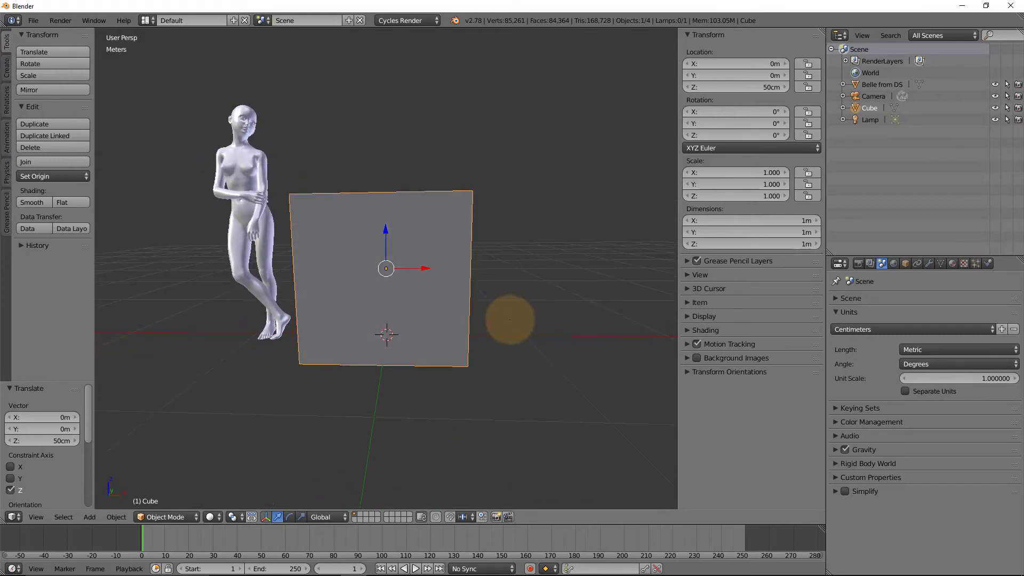
{"action": "key", "text": "1"}
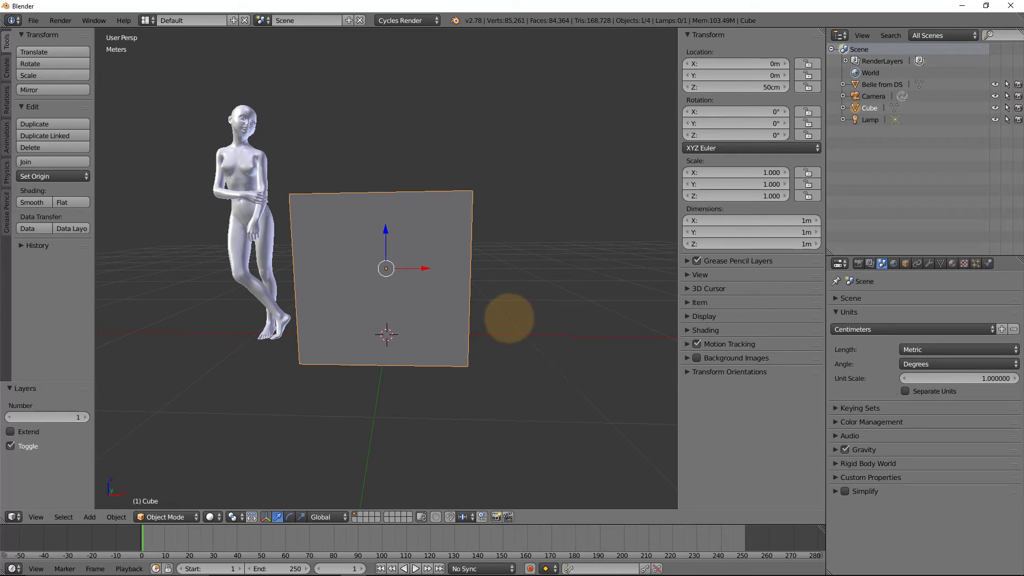
{"action": "key", "text": "KP_1"}
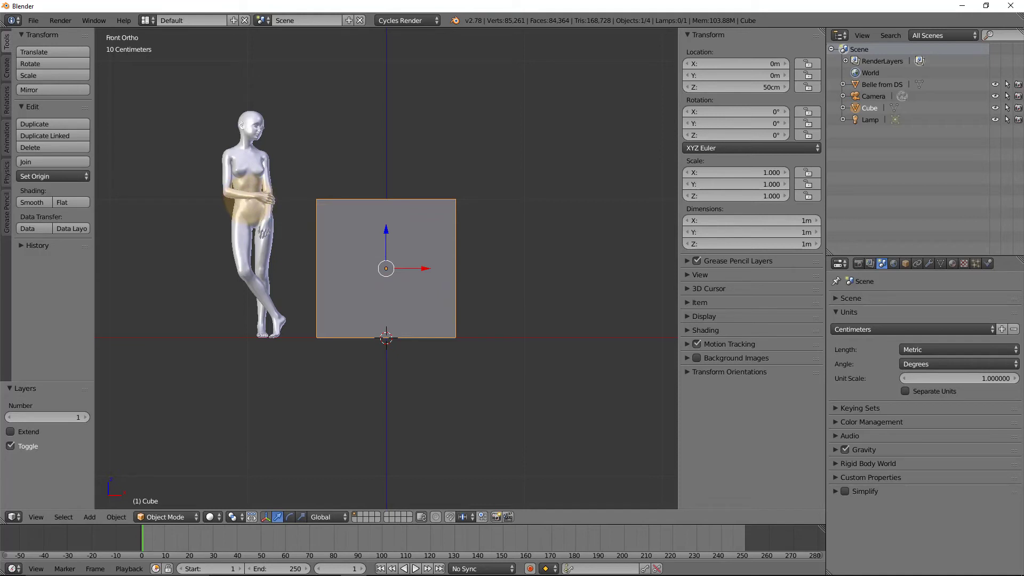
{"action": "scroll", "coordinate": [242, 205], "scroll_direction": "up", "scroll_amount": 2}
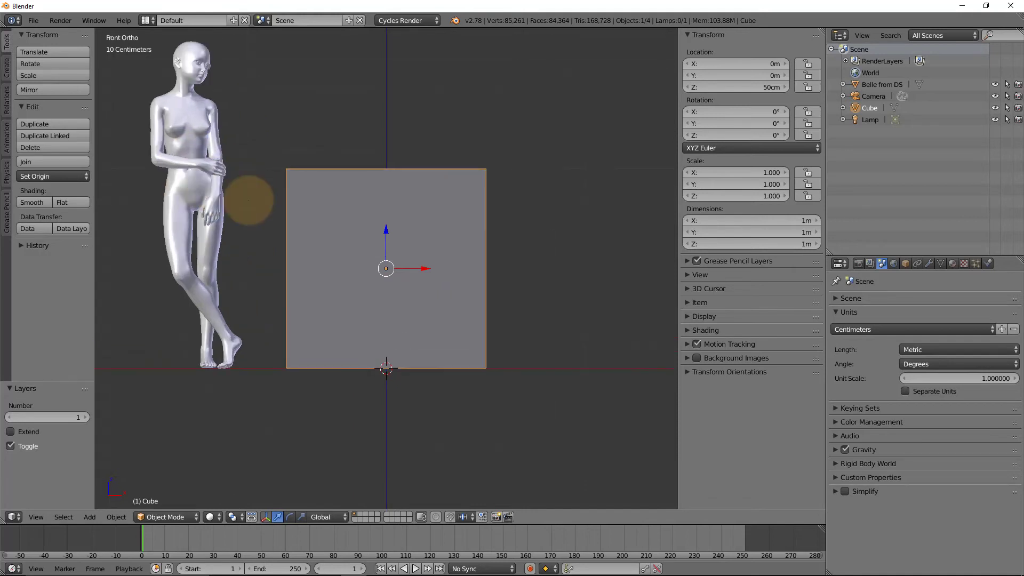
{"action": "middle_click_drag", "start_coordinate": [279, 210], "coordinate": [401, 244], "text": "shift"}
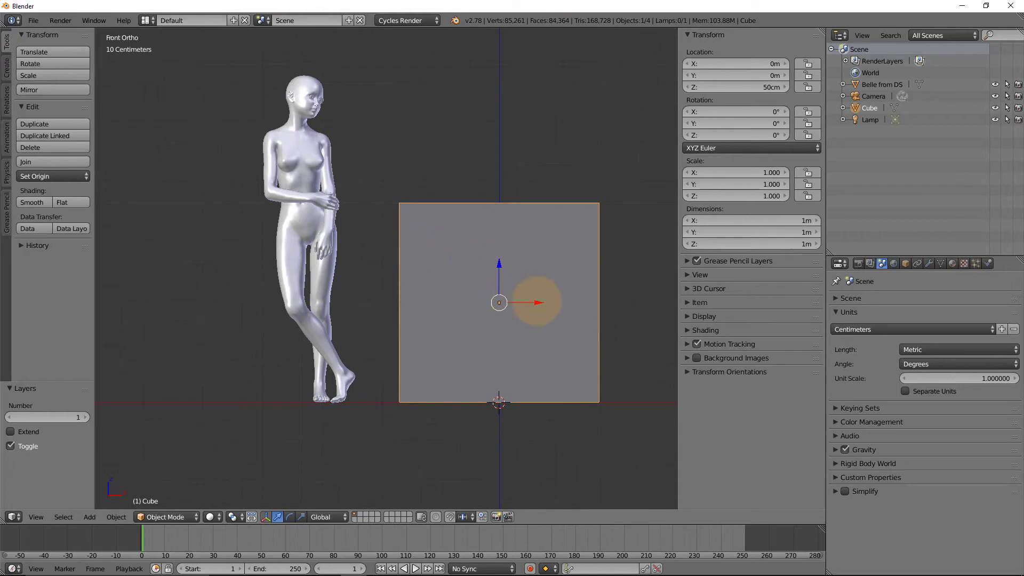
{"action": "left_click_drag", "start_coordinate": [538, 302], "coordinate": [468, 300]}
{"action": "right_click", "coordinate": [469, 300]}
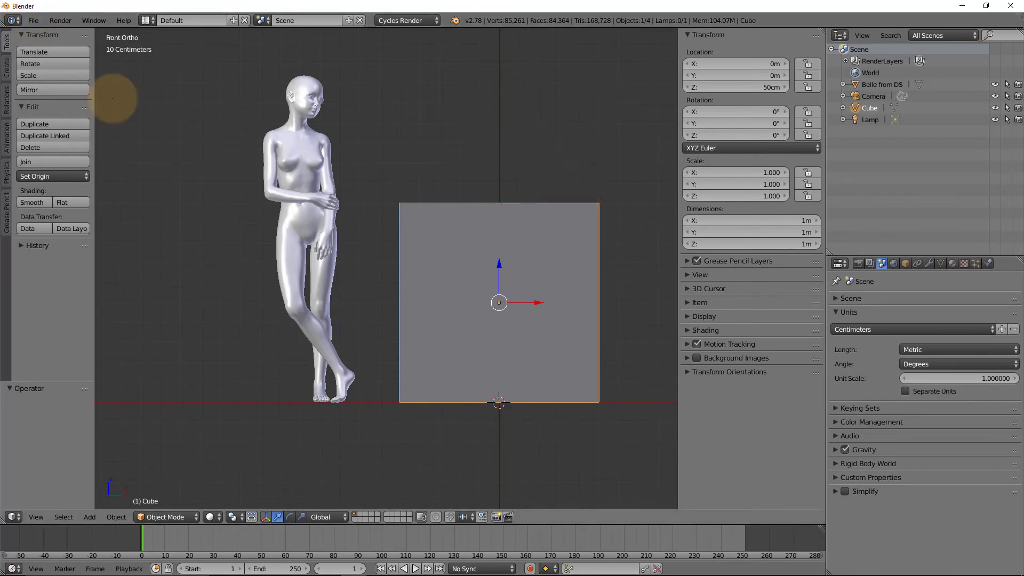
- Start a Wavefront OBJ export into the Desktop's Blender Export folder
{"action": "left_click", "coordinate": [33, 21]}
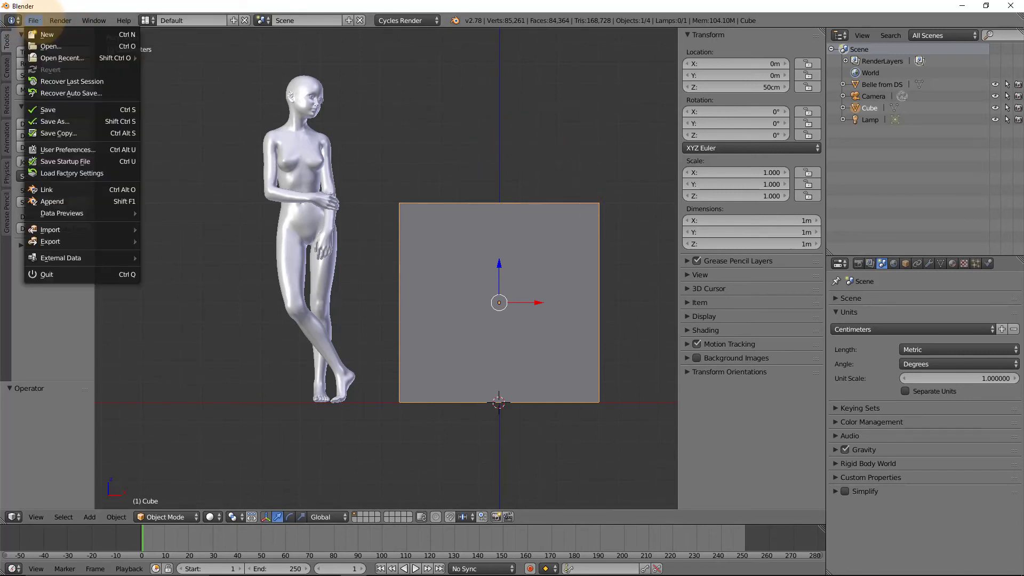
{"action": "mouse_move", "coordinate": [86, 243]}
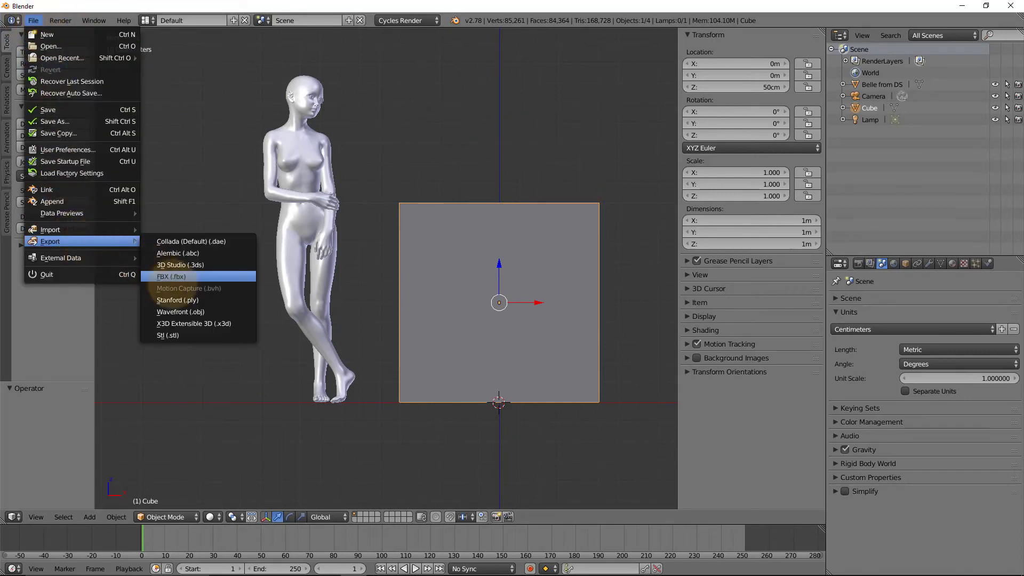
{"action": "left_click", "coordinate": [208, 312]}
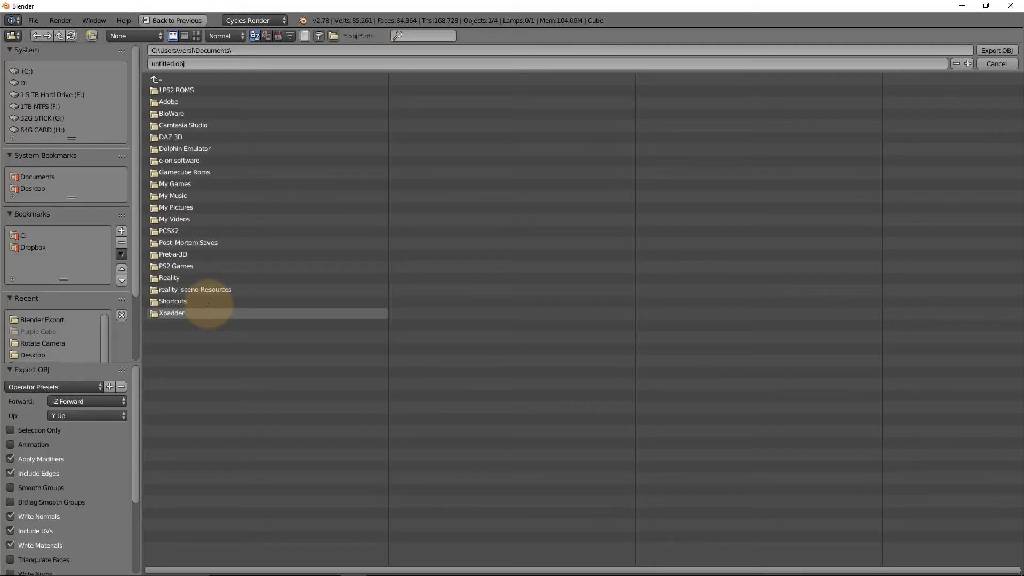
{"action": "left_click", "coordinate": [33, 187]}
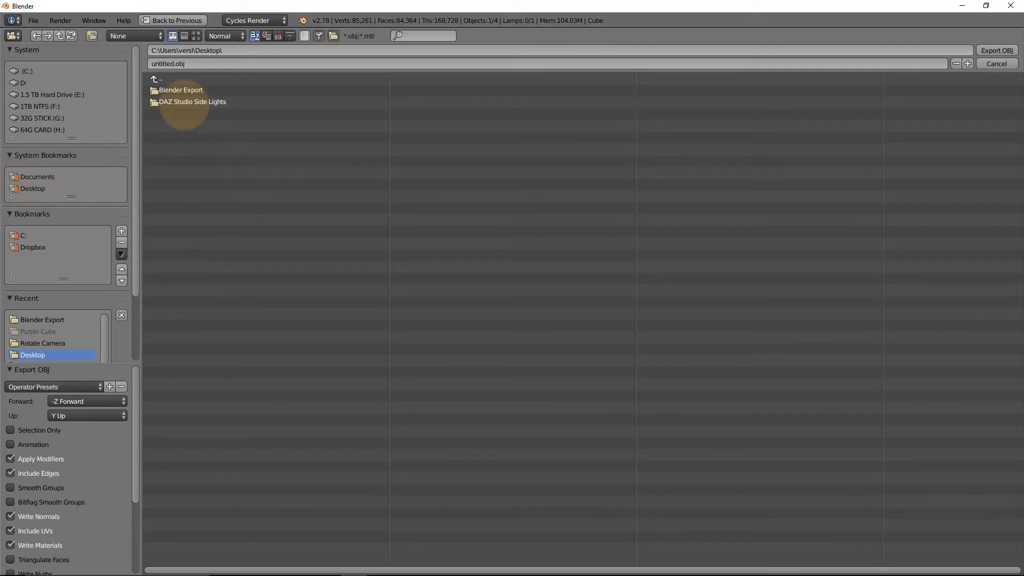
{"action": "left_click", "coordinate": [180, 89]}
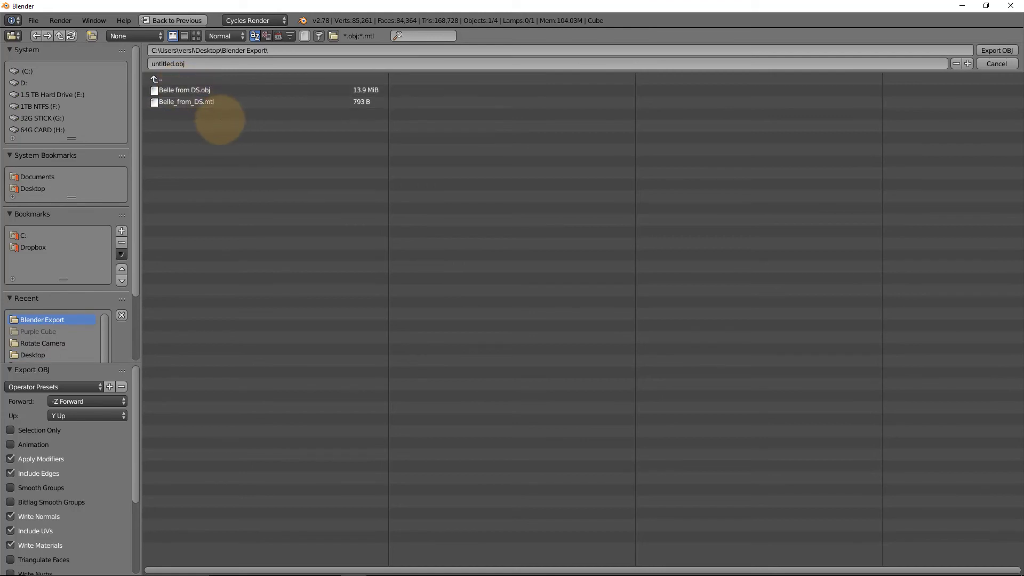
- Export only the selected cube as 'Cube from Blender.obj'
{"action": "left_click", "coordinate": [155, 64]}
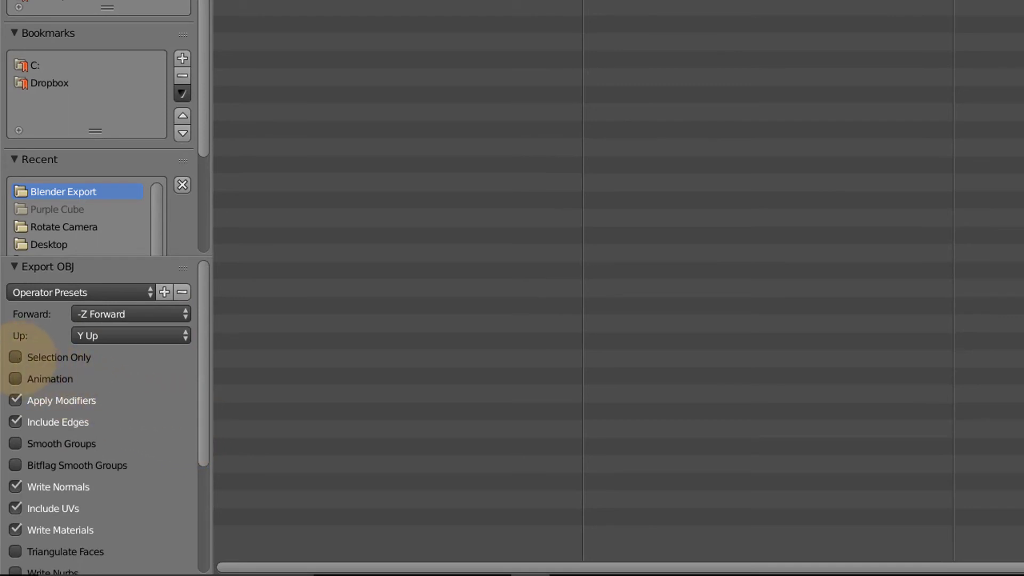
{"action": "left_click", "coordinate": [19, 357]}
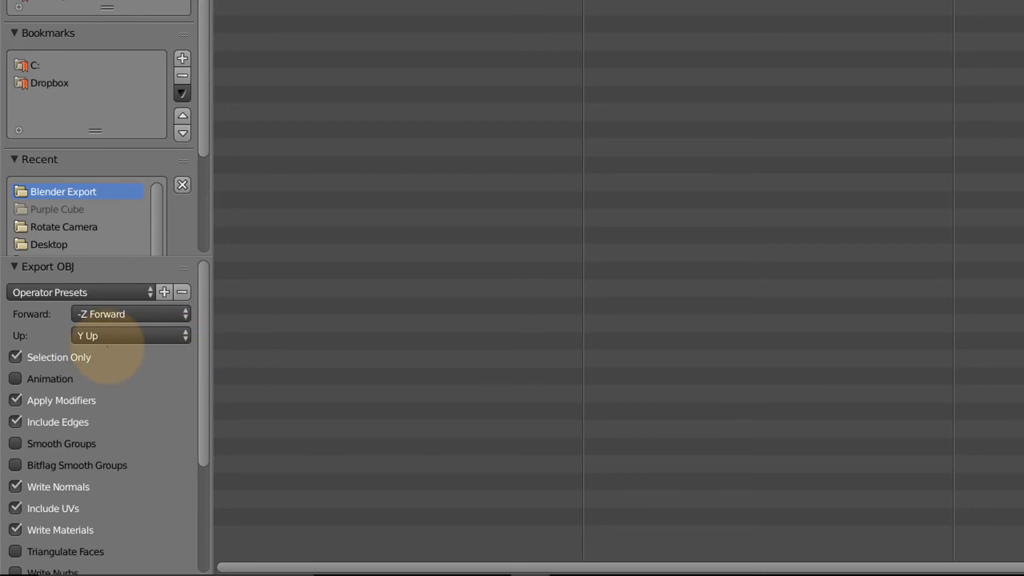
{"action": "scroll", "coordinate": [197, 422], "scroll_direction": "down", "scroll_amount": 2}
{"action": "scroll", "coordinate": [197, 422], "scroll_direction": "down", "scroll_amount": 5}
{"action": "scroll", "coordinate": [187, 473], "scroll_direction": "up", "scroll_amount": 9}
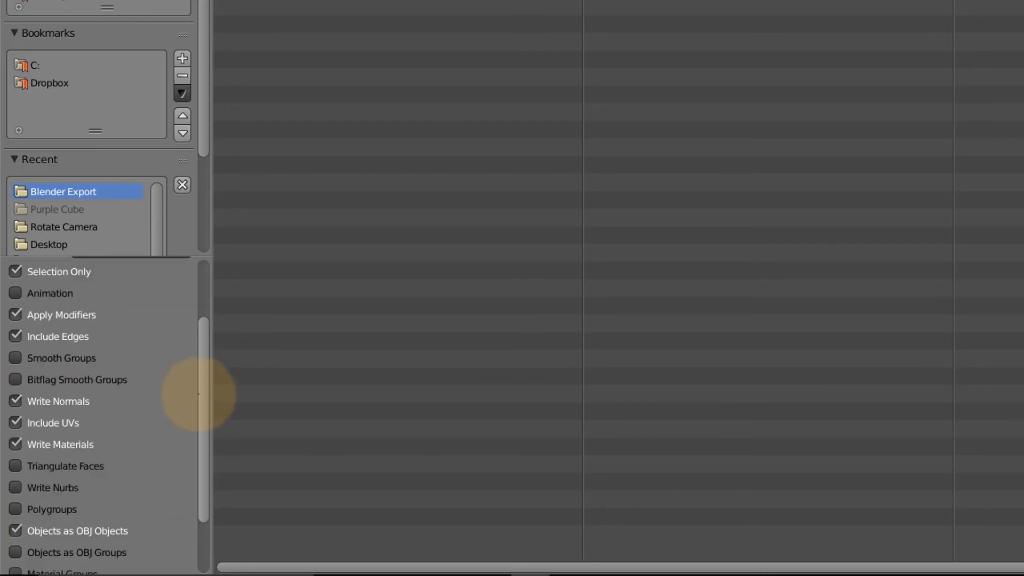
{"action": "scroll", "coordinate": [200, 373], "scroll_direction": "down", "scroll_amount": 8}
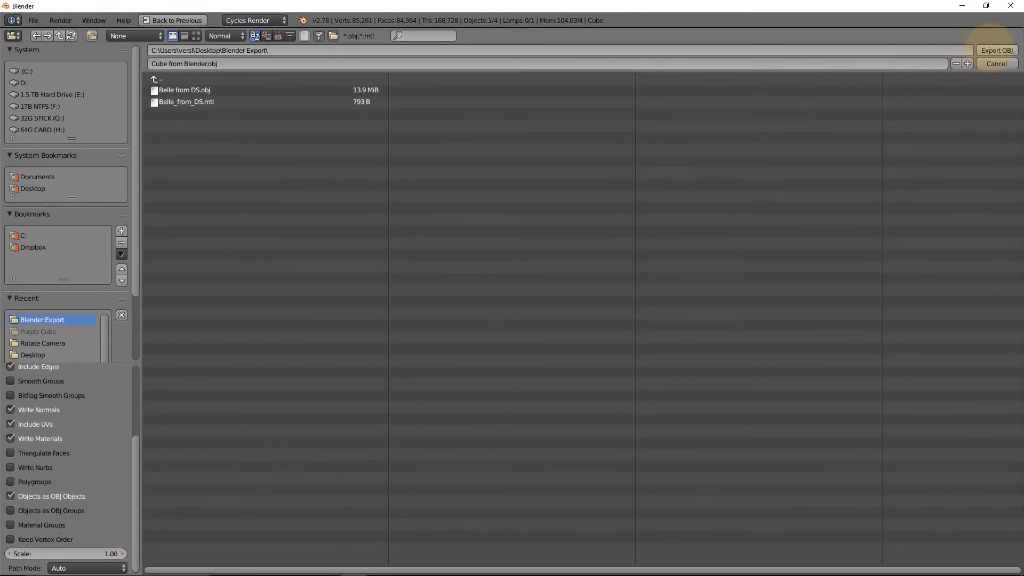
{"action": "left_click", "coordinate": [995, 49]}
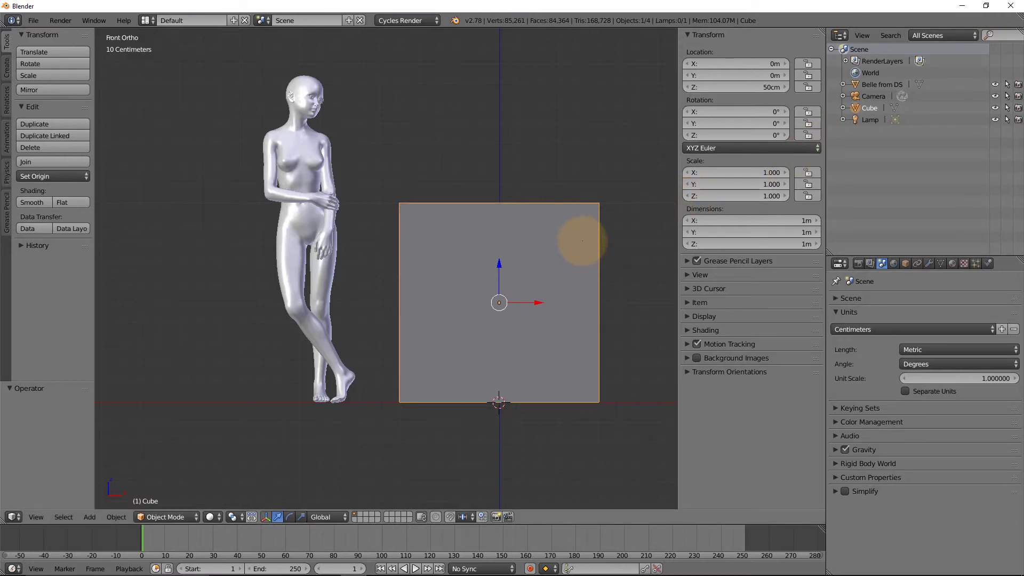
- In DAZ Studio, move the figure left along X and import Cube from Blender.obj from Blender Export
{"action": "left_click", "coordinate": [327, 565]}
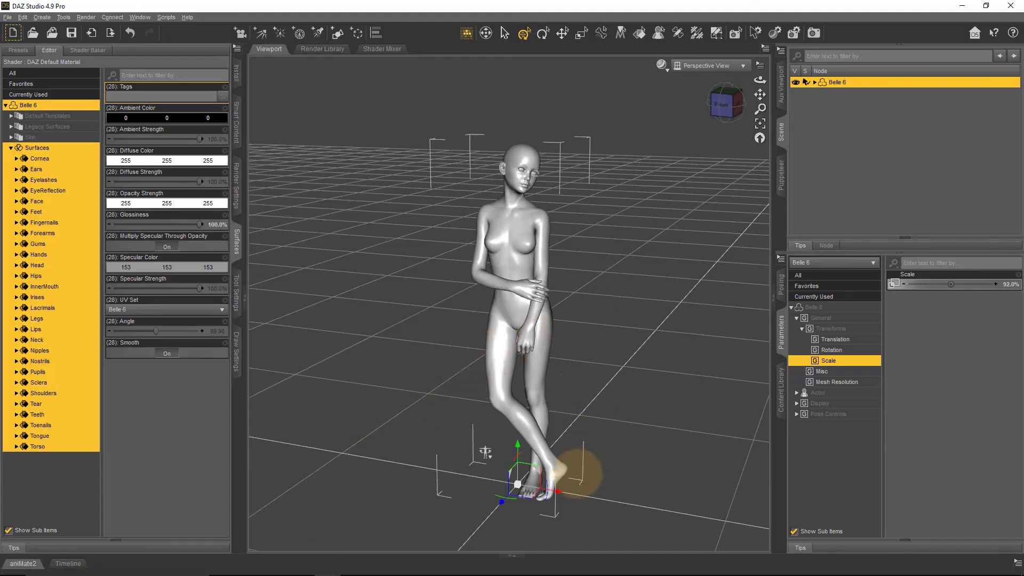
{"action": "left_click_drag", "start_coordinate": [547, 488], "coordinate": [383, 472]}
{"action": "left_click", "coordinate": [8, 17]}
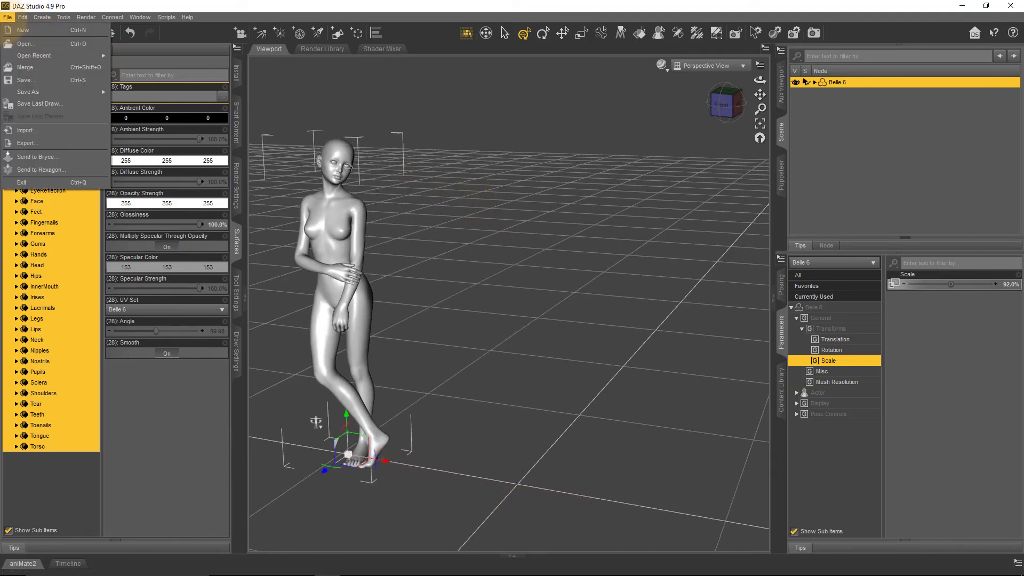
{"action": "left_click", "coordinate": [24, 131]}
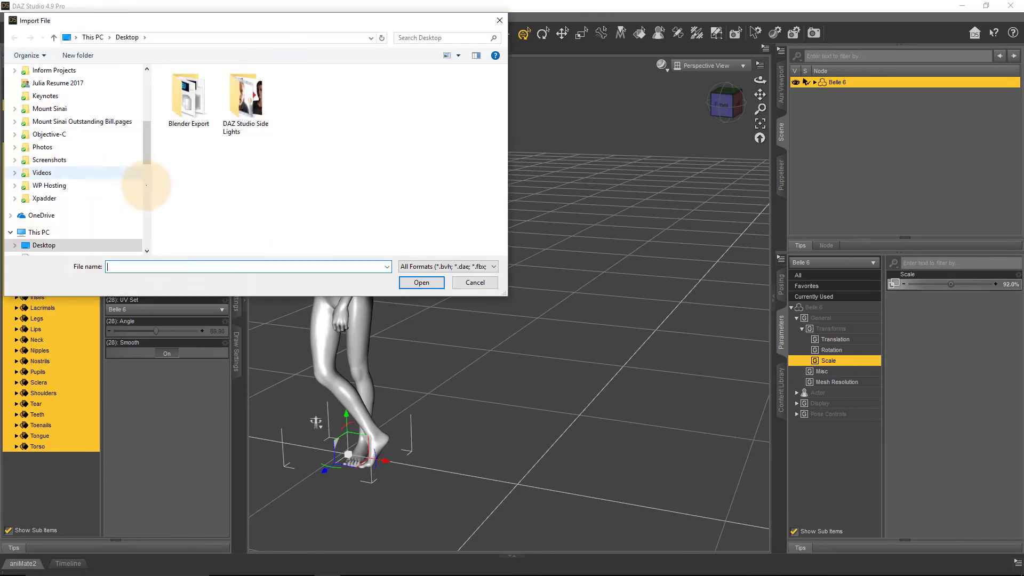
{"action": "double_click", "coordinate": [188, 101]}
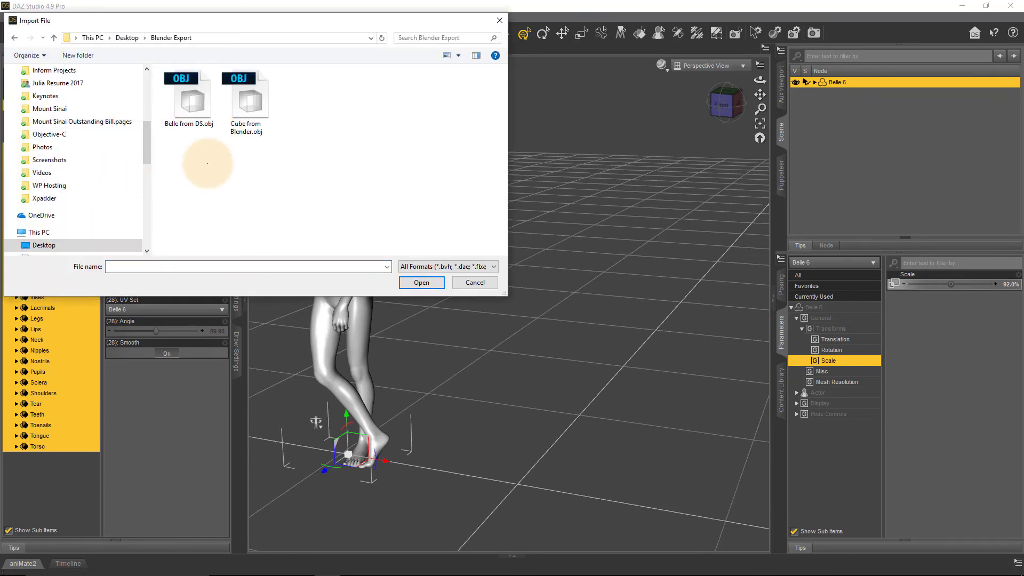
{"action": "left_click", "coordinate": [247, 107]}
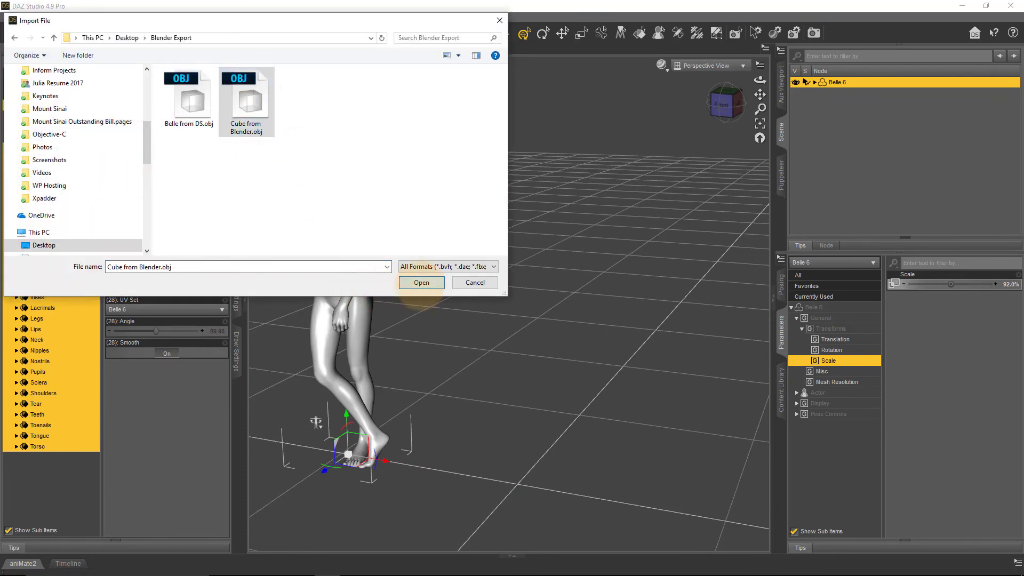
{"action": "left_click", "coordinate": [421, 282]}
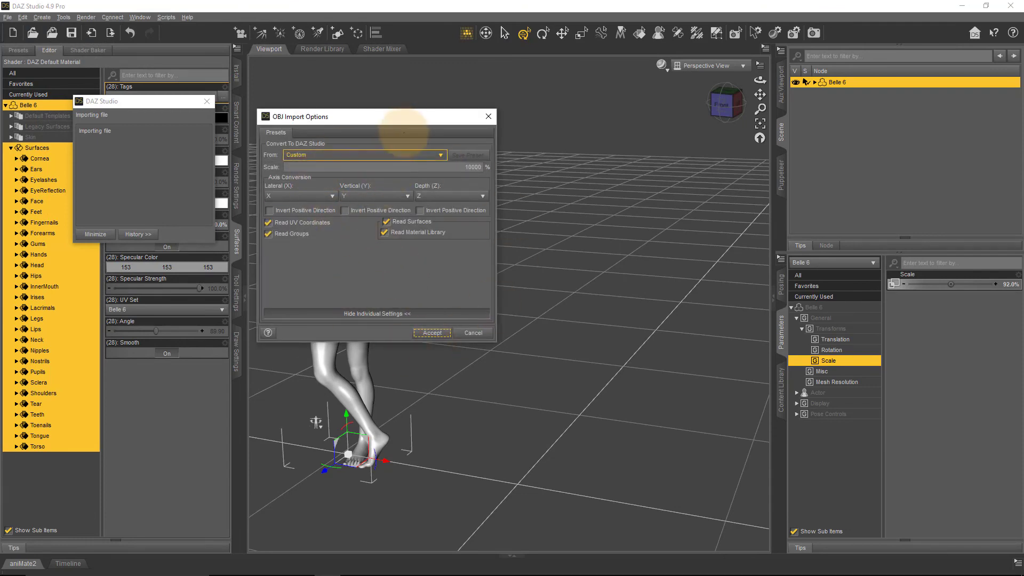
- Import the cube with the DAZ Studio 1 unit = 1cm preset at 10000% scale
{"action": "left_click_drag", "start_coordinate": [408, 118], "coordinate": [580, 139]}
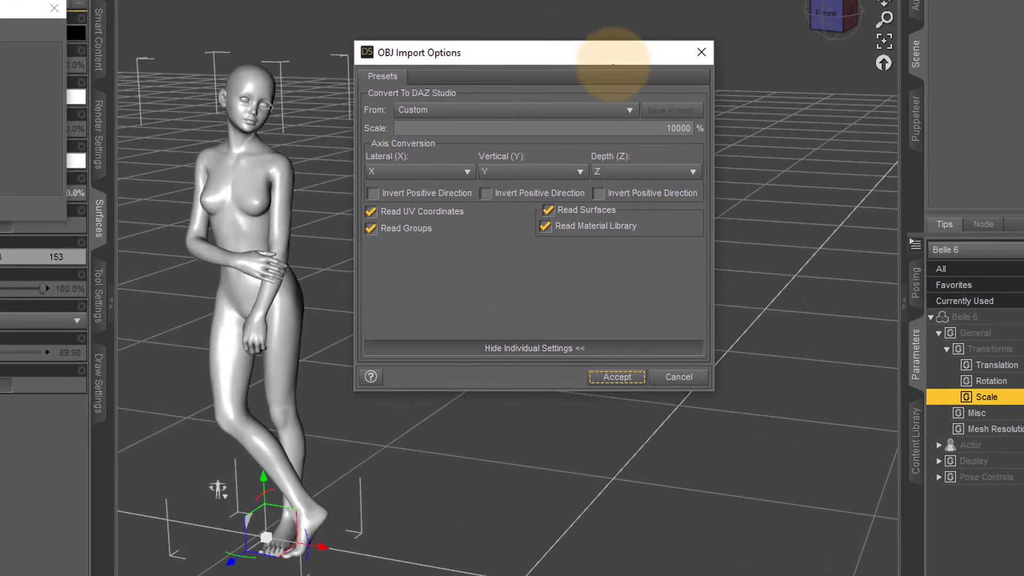
{"action": "left_click", "coordinate": [599, 110]}
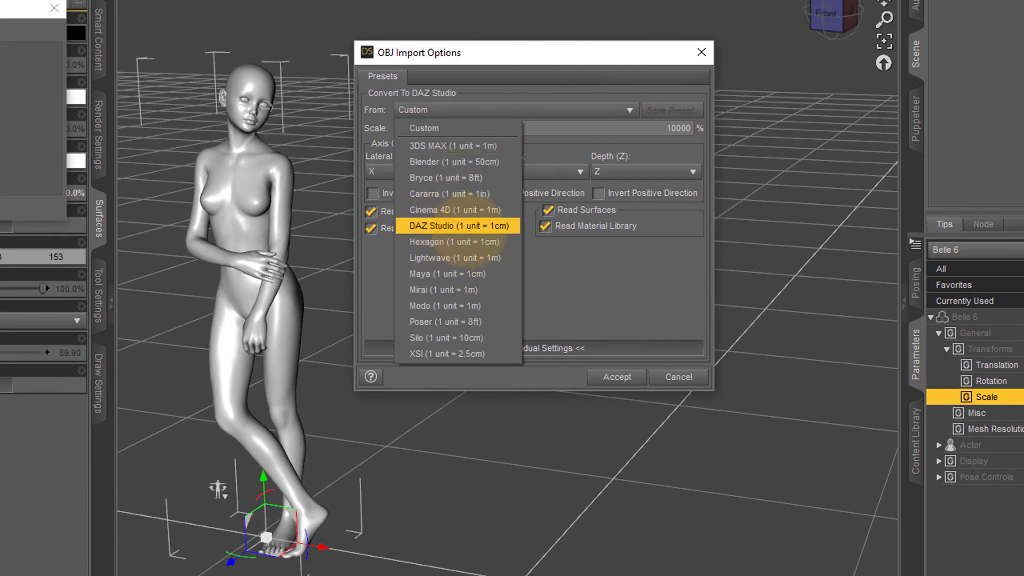
{"action": "left_click", "coordinate": [454, 226]}
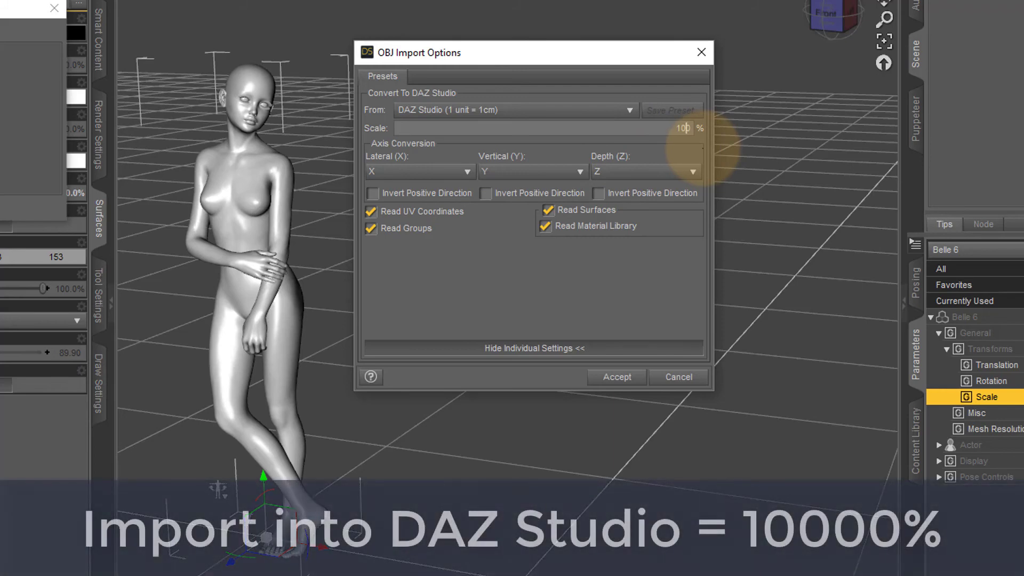
{"action": "left_click", "coordinate": [688, 128]}
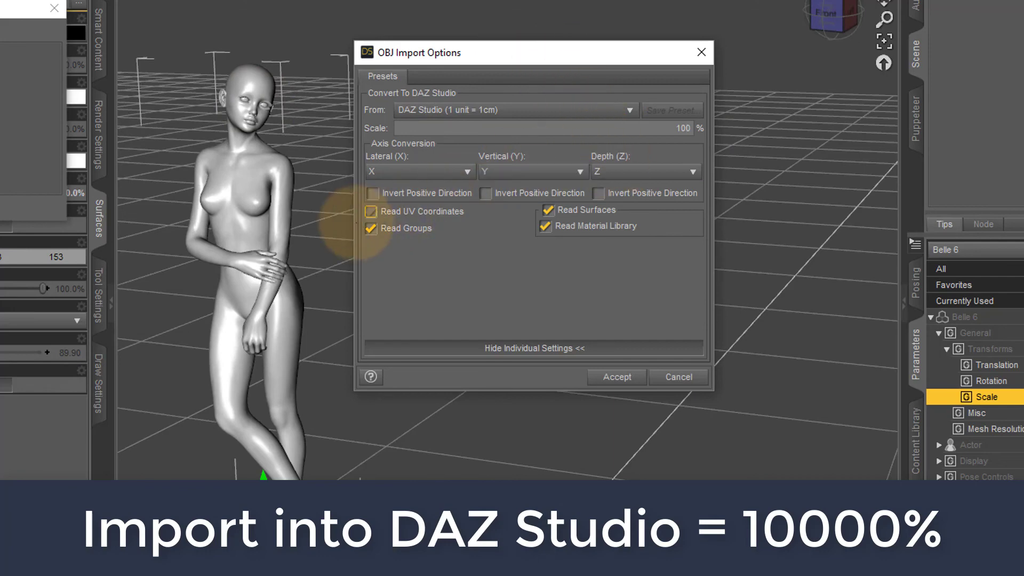
{"action": "left_click", "coordinate": [371, 229]}
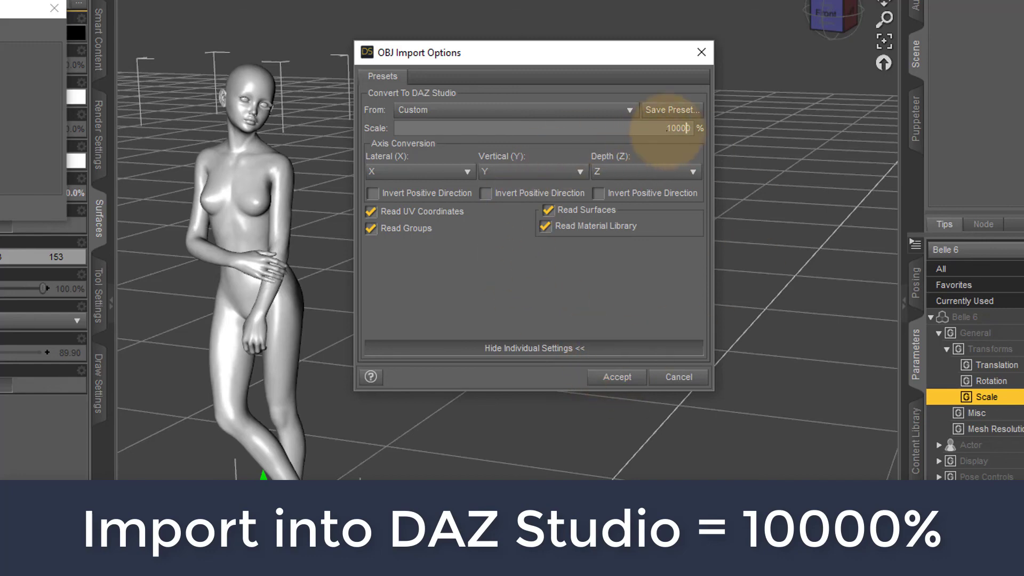
{"action": "left_click", "coordinate": [623, 382]}
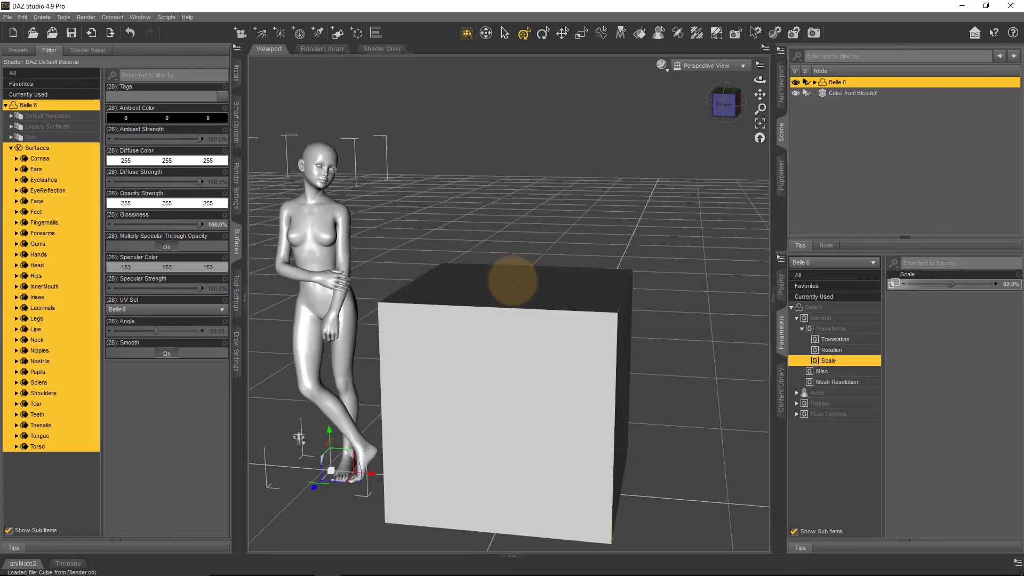
- In Front View, select and frame Cube from Blender, then slide it right along X clear of Belle 6
{"action": "mouse_move", "coordinate": [512, 283]}
{"action": "left_mouse_down", "text": "alt"}
{"action": "mouse_move", "coordinate": [537, 281]}
{"action": "mouse_move", "coordinate": [448, 281]}
{"action": "mouse_move", "coordinate": [522, 280]}
{"action": "mouse_move", "coordinate": [448, 281]}
{"action": "mouse_move", "coordinate": [512, 282]}
{"action": "left_mouse_up", "text": "alt"}
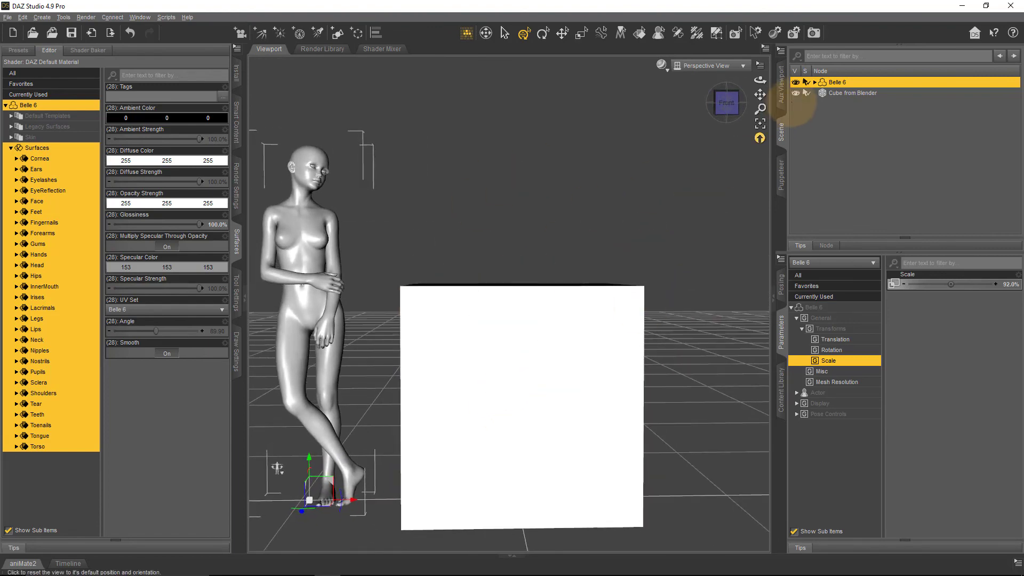
{"action": "left_click", "coordinate": [743, 66]}
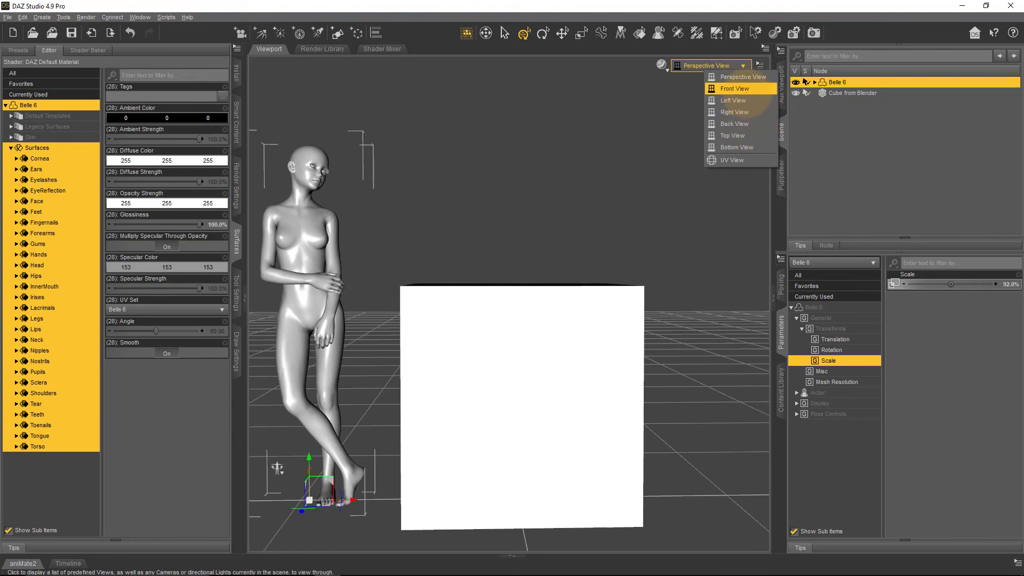
{"action": "left_click", "coordinate": [742, 86]}
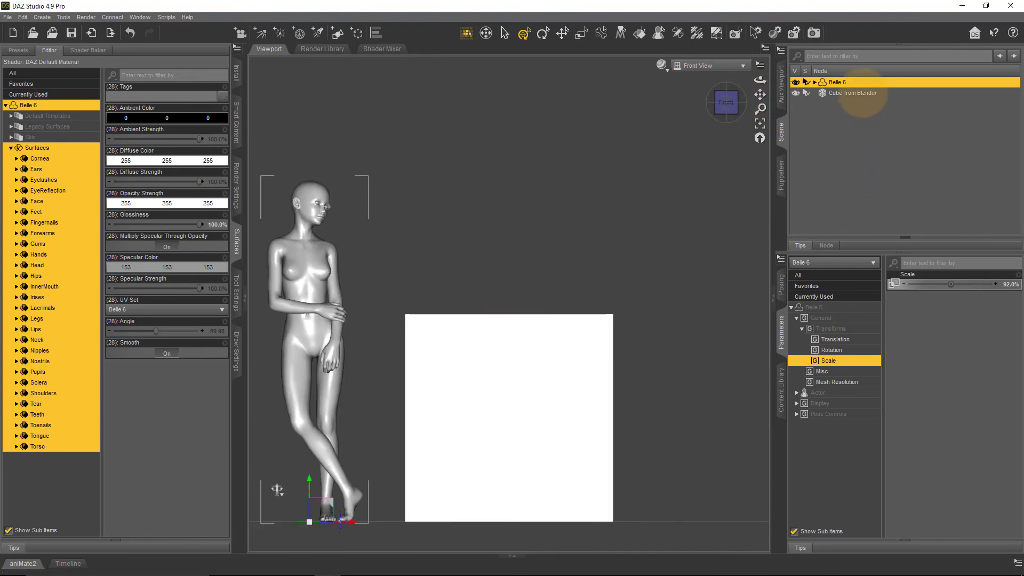
{"action": "left_click", "coordinate": [859, 94], "text": "ctrl"}
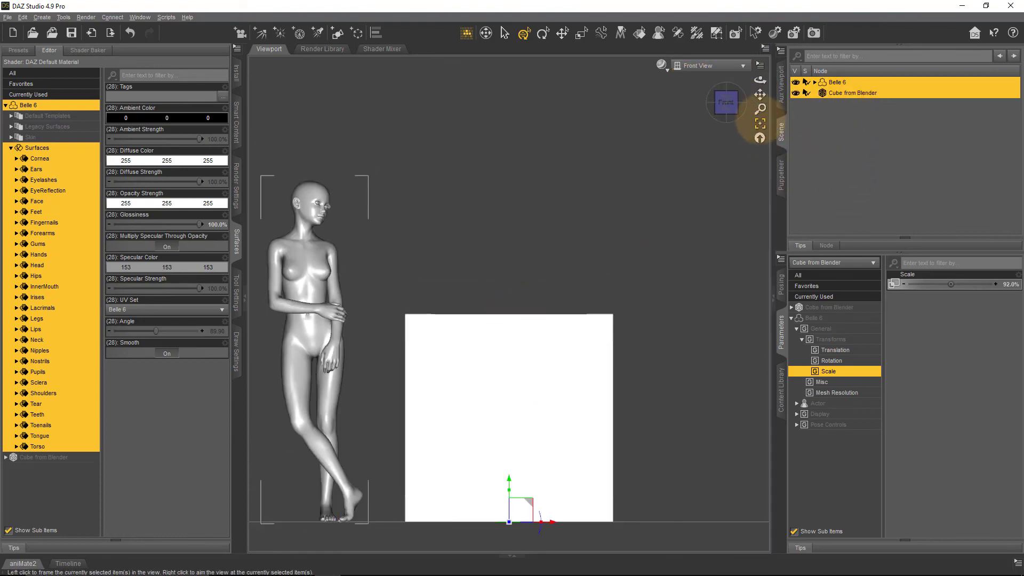
{"action": "left_click", "coordinate": [761, 124]}
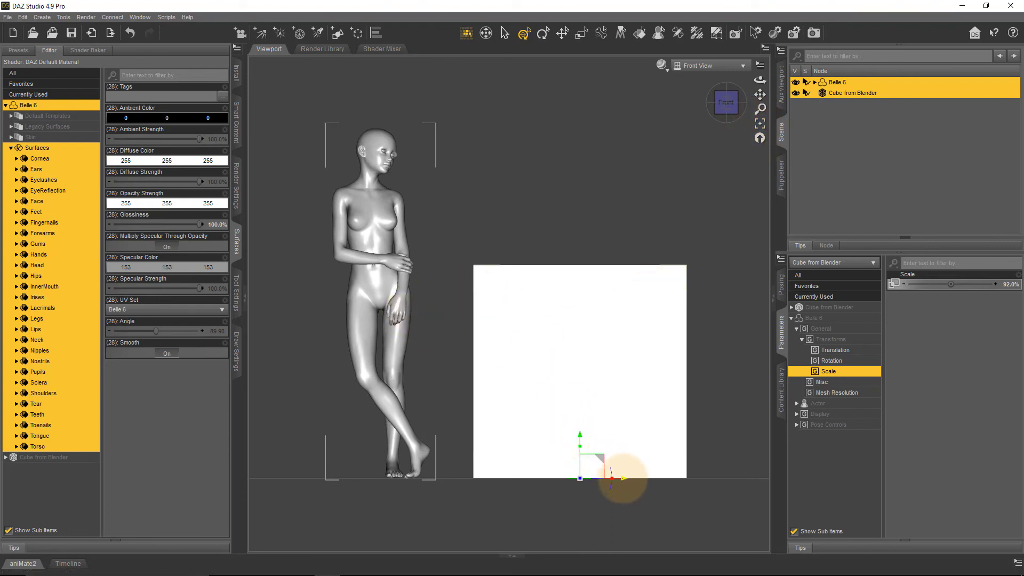
{"action": "left_click_drag", "start_coordinate": [621, 479], "coordinate": [525, 479]}
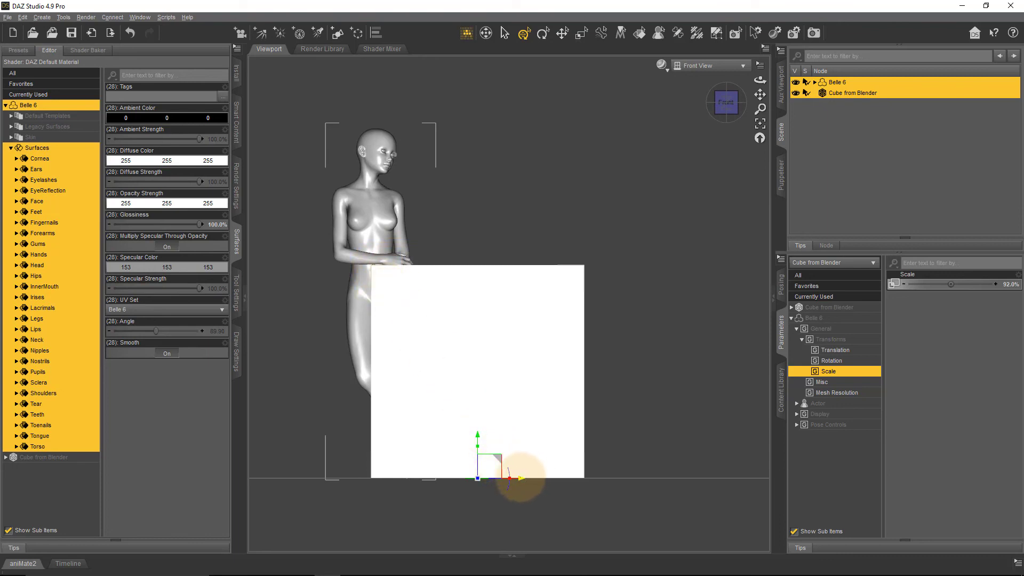
{"action": "left_click_drag", "start_coordinate": [522, 479], "coordinate": [776, 469]}
{"action": "scroll", "coordinate": [633, 419], "scroll_direction": "down", "scroll_amount": 1}
{"action": "scroll", "coordinate": [632, 419], "scroll_direction": "down", "scroll_amount": 2}
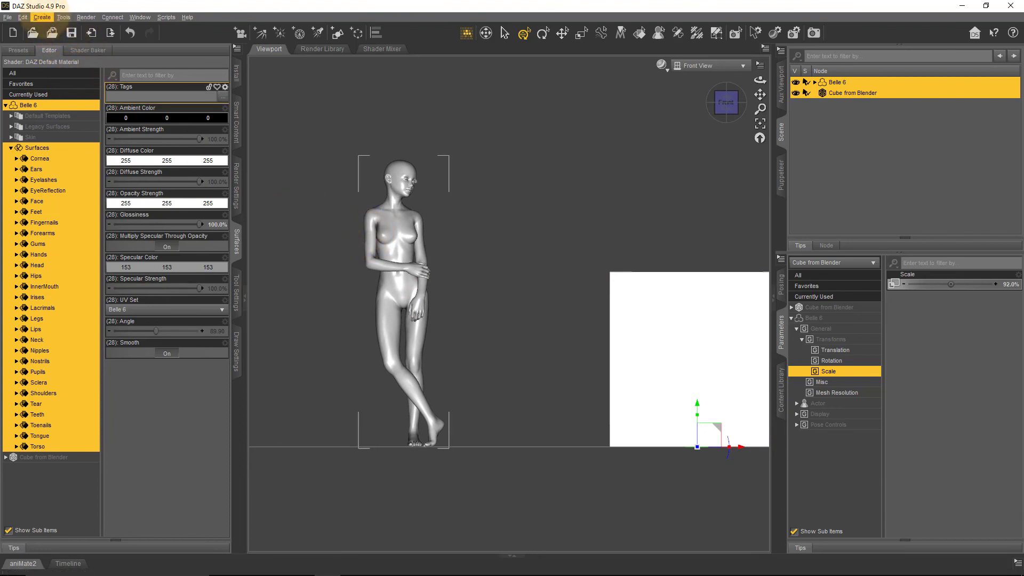
- Create a 1 m primitive Cube in DAZ Studio and slide it left along X beside the imported cube
{"action": "left_click", "coordinate": [42, 17]}
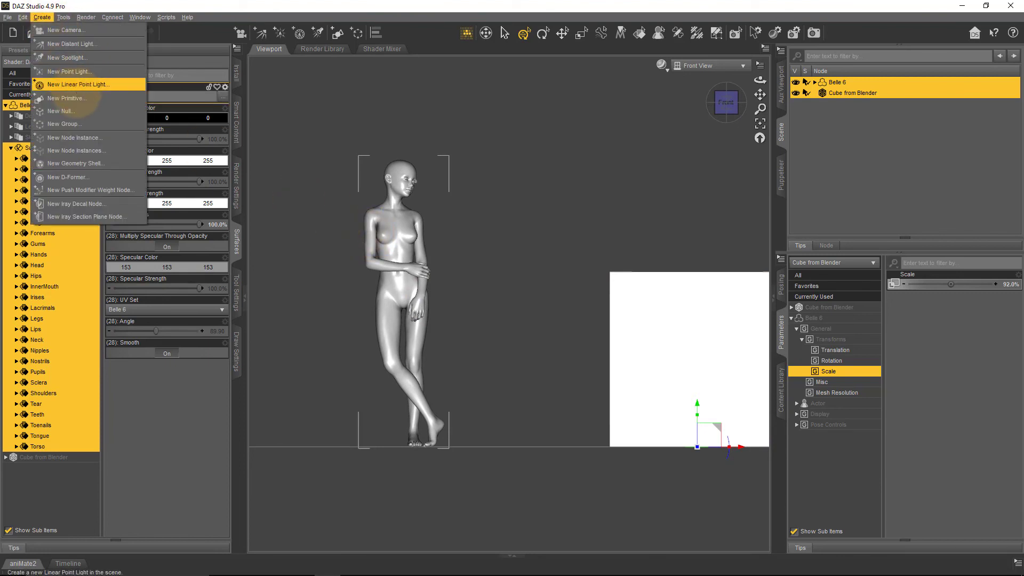
{"action": "left_click", "coordinate": [66, 98]}
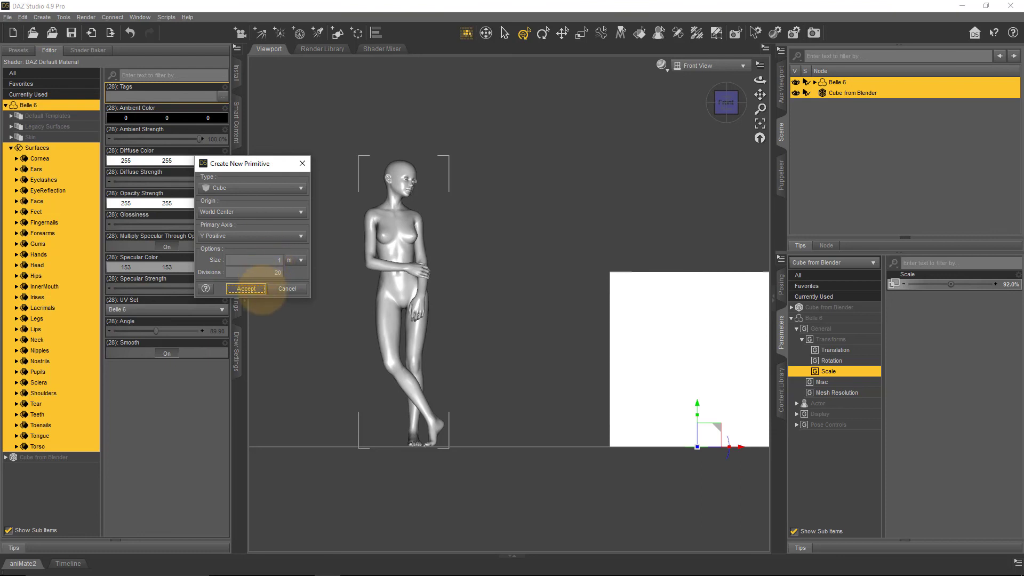
{"action": "left_click", "coordinate": [247, 289]}
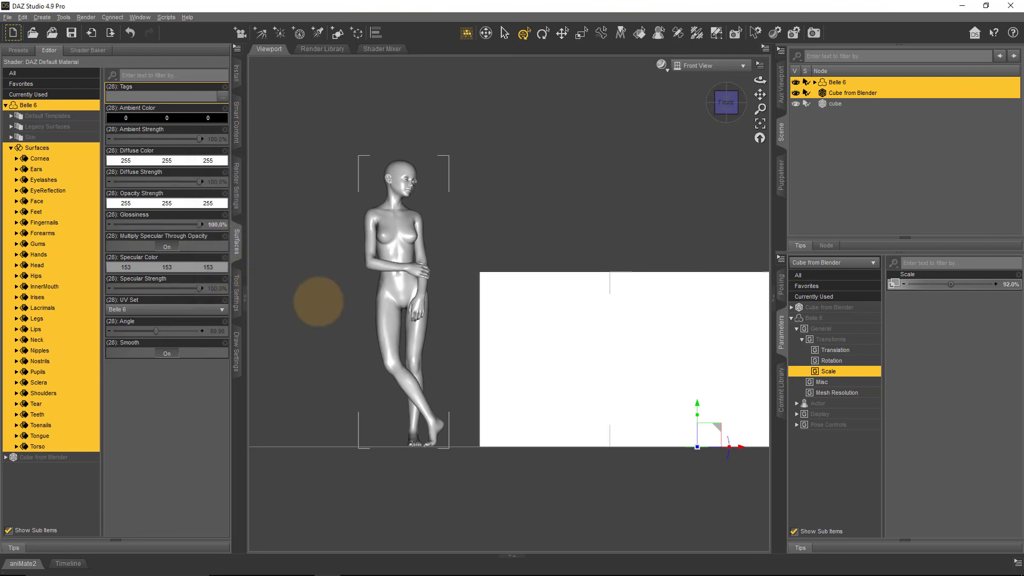
{"action": "left_click", "coordinate": [834, 104]}
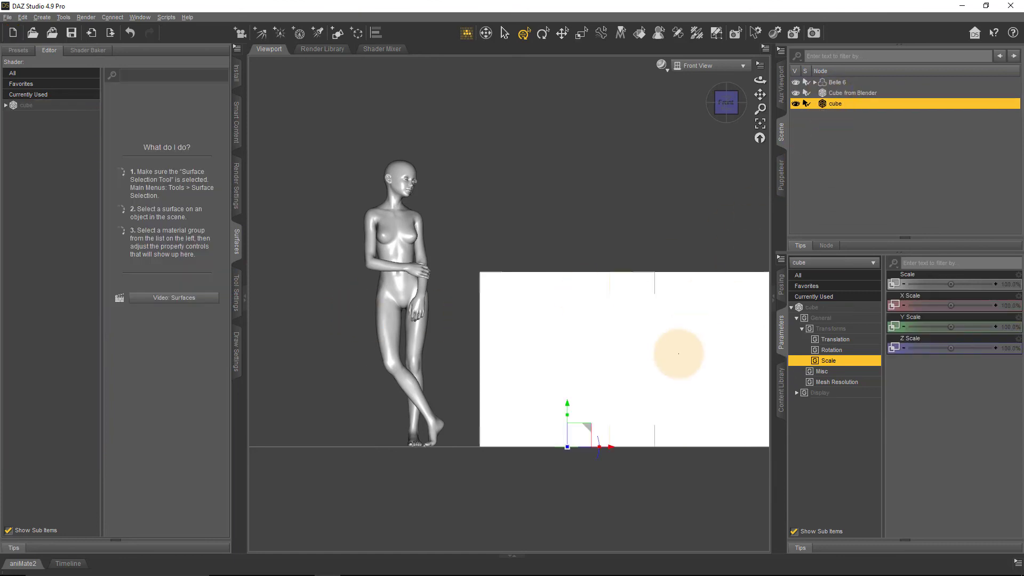
{"action": "left_click_drag", "start_coordinate": [612, 447], "coordinate": [550, 445]}
{"action": "left_click", "coordinate": [741, 65]}
{"action": "left_click", "coordinate": [710, 72]}
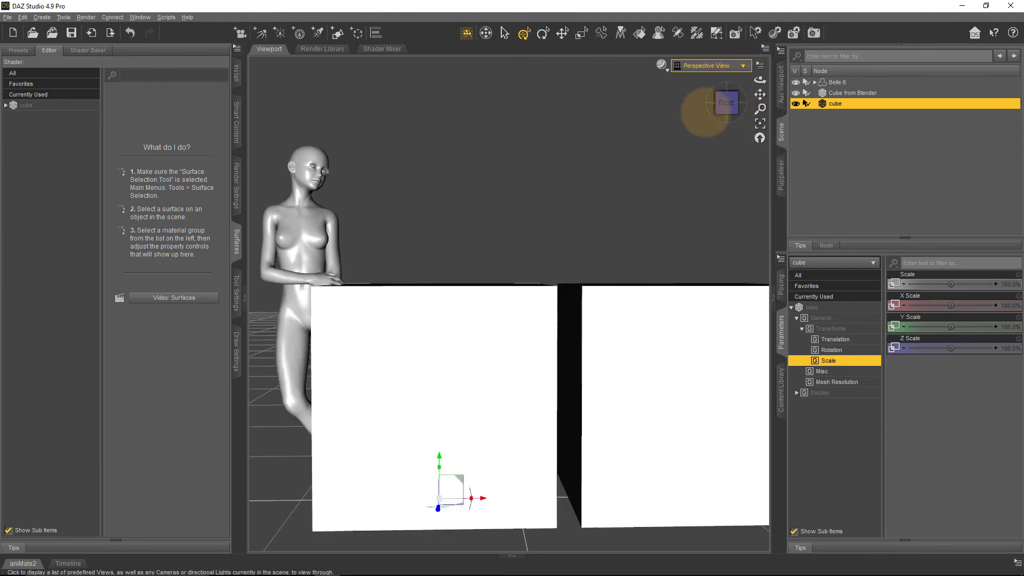
{"action": "left_click_drag", "start_coordinate": [505, 290], "coordinate": [511, 282], "text": "alt"}
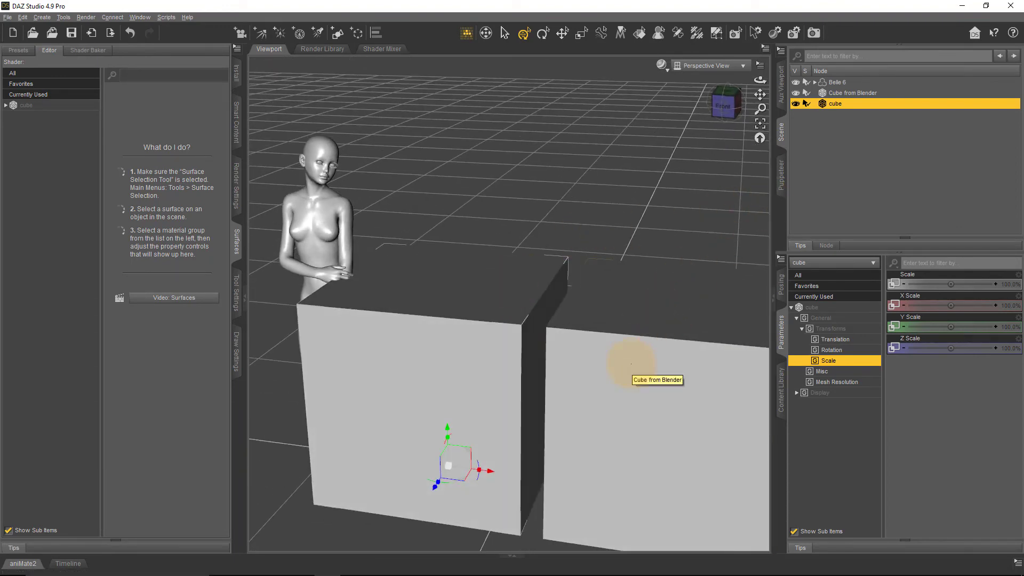
{"action": "scroll", "coordinate": [631, 365], "scroll_direction": "down", "scroll_amount": 5}
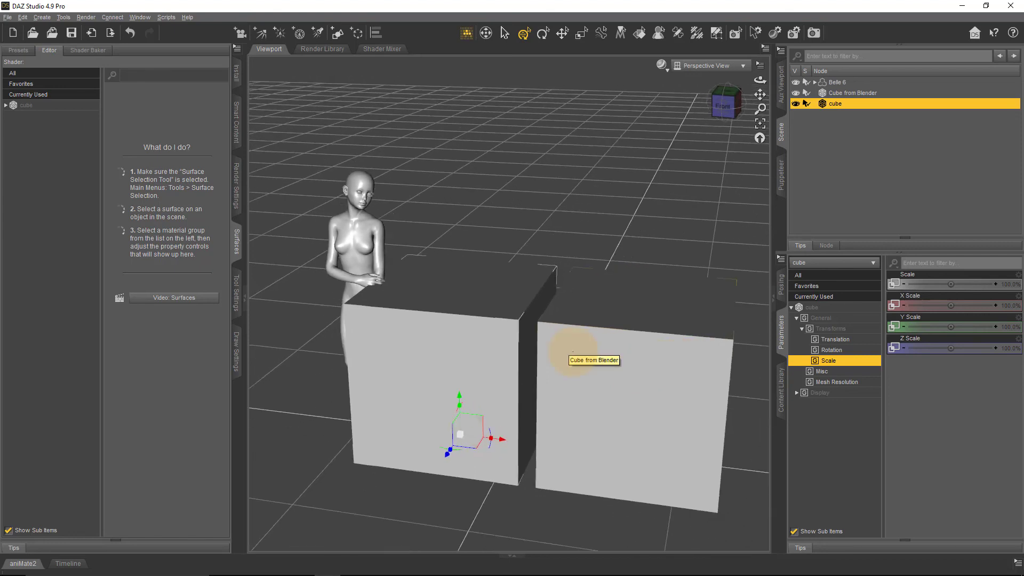